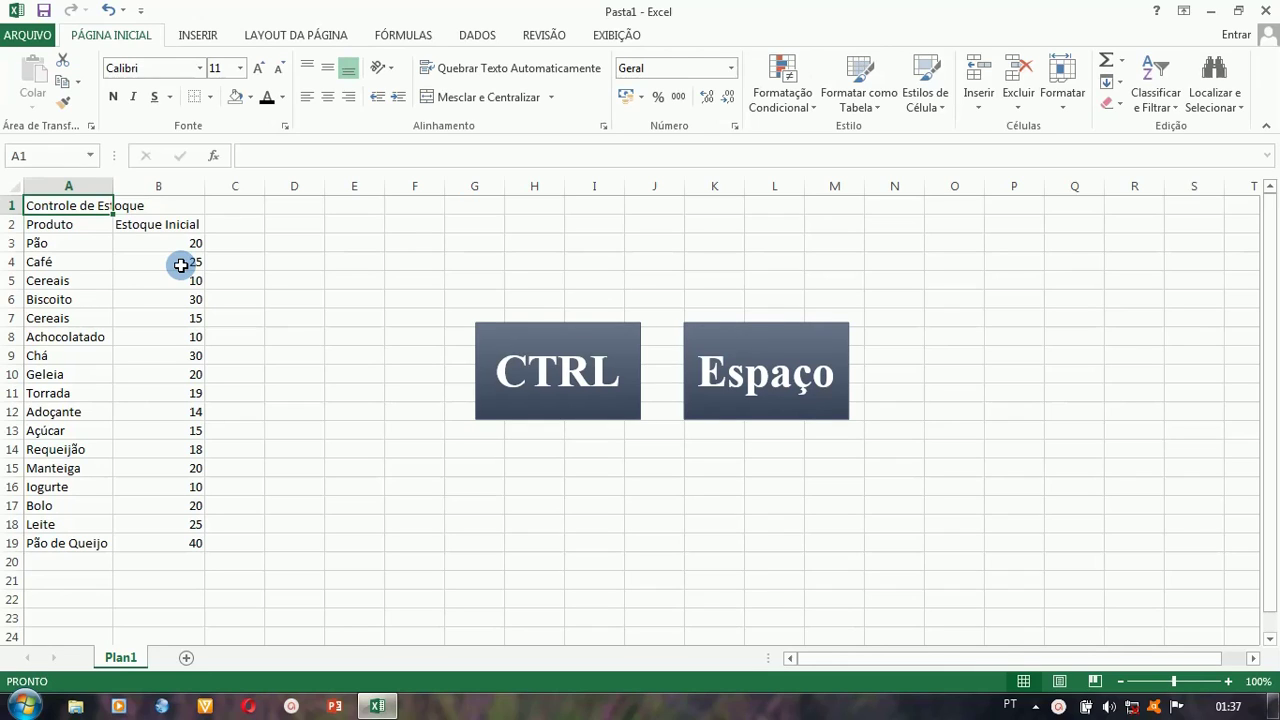
# Select the entire column A, followed by the entire row 4 starting from the Café stock cell.
pyautogui.hotkey('ctrl', 'space')
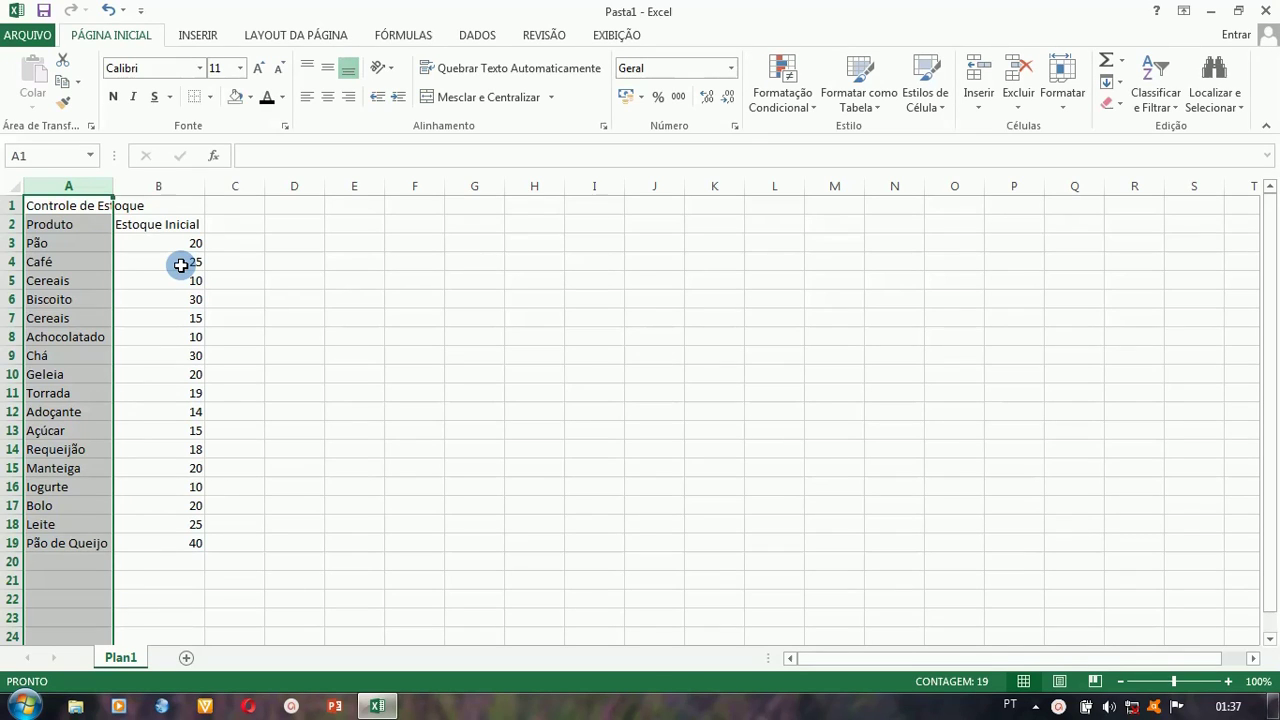
pyautogui.click(181, 265)
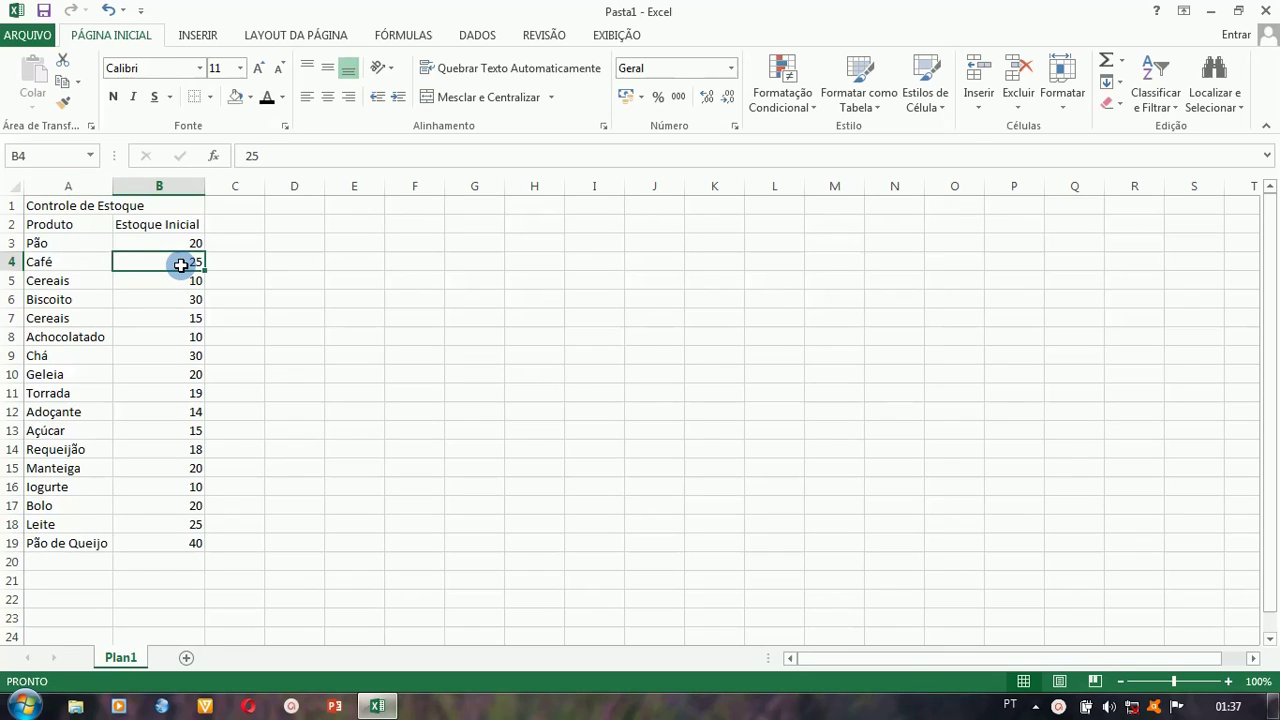
pyautogui.hotkey('shift', 'space')
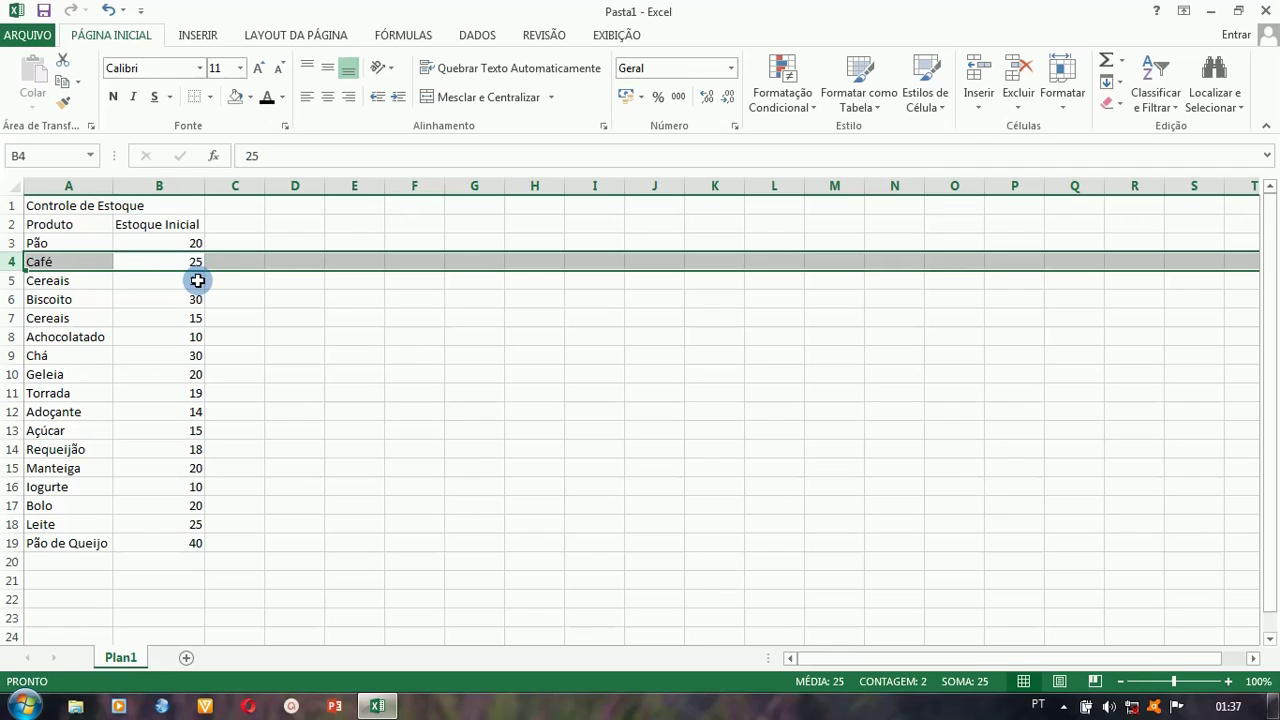
# Jump from B3 to the last filled cell of the Estoque Inicial column and up to its header, going down and up twice.
pyautogui.click(147, 245)
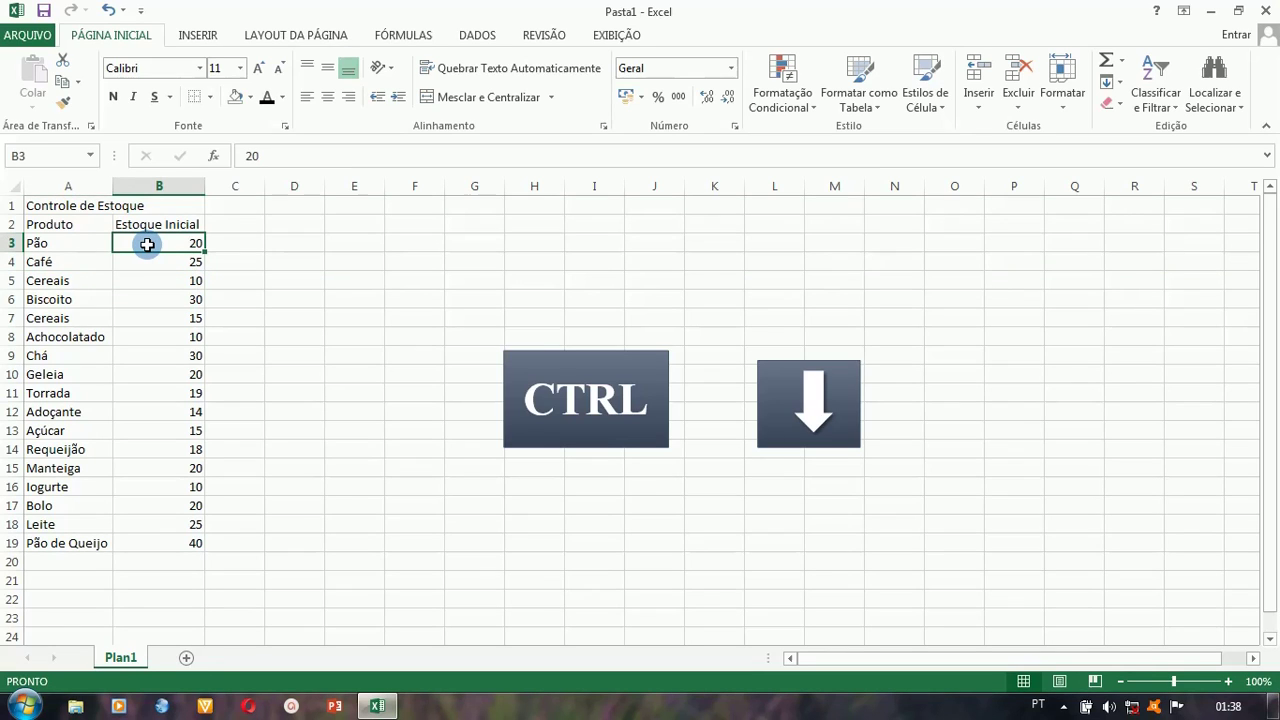
pyautogui.hotkey('ctrl', 'Down')
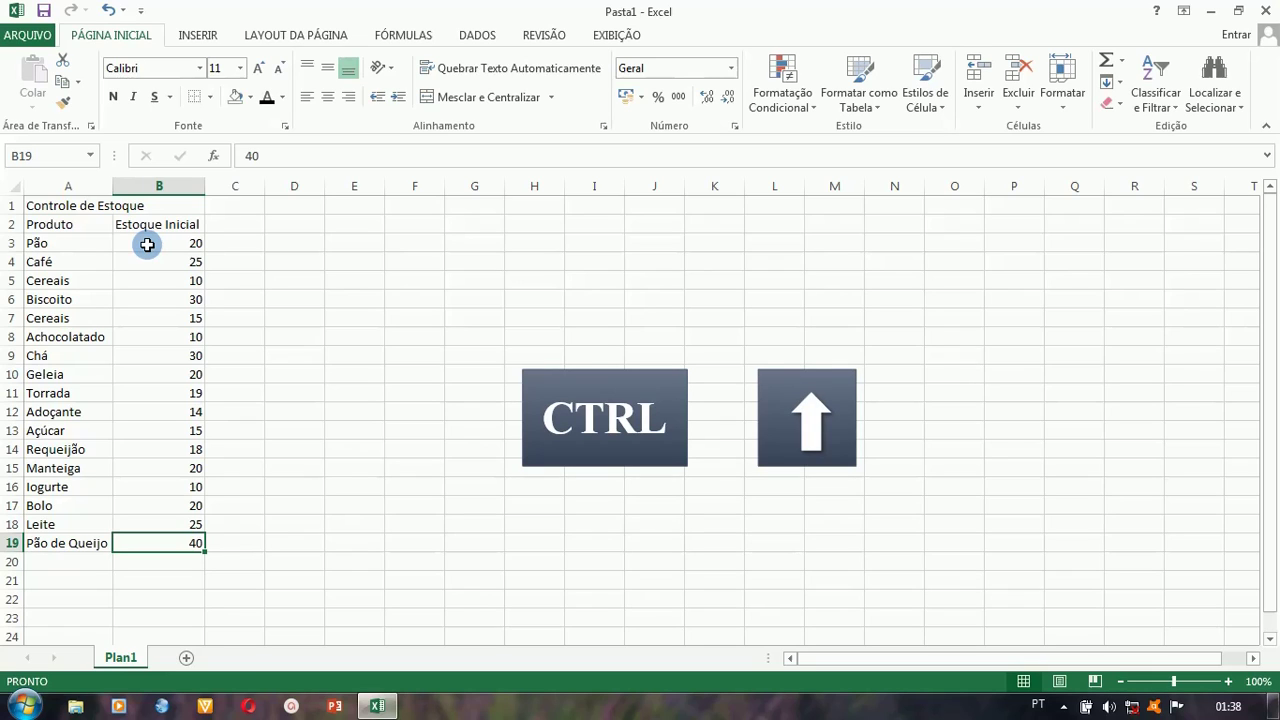
pyautogui.hotkey('ctrl', 'Up')
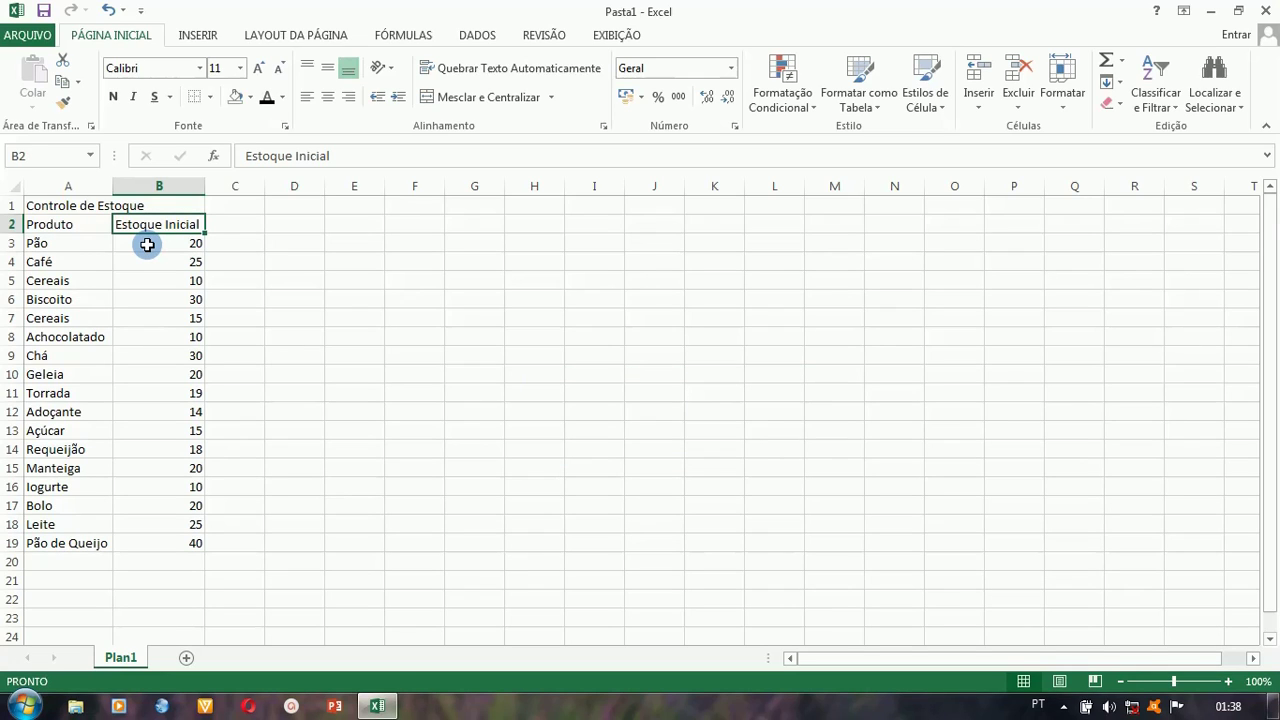
pyautogui.hotkey('ctrl', 'Down')
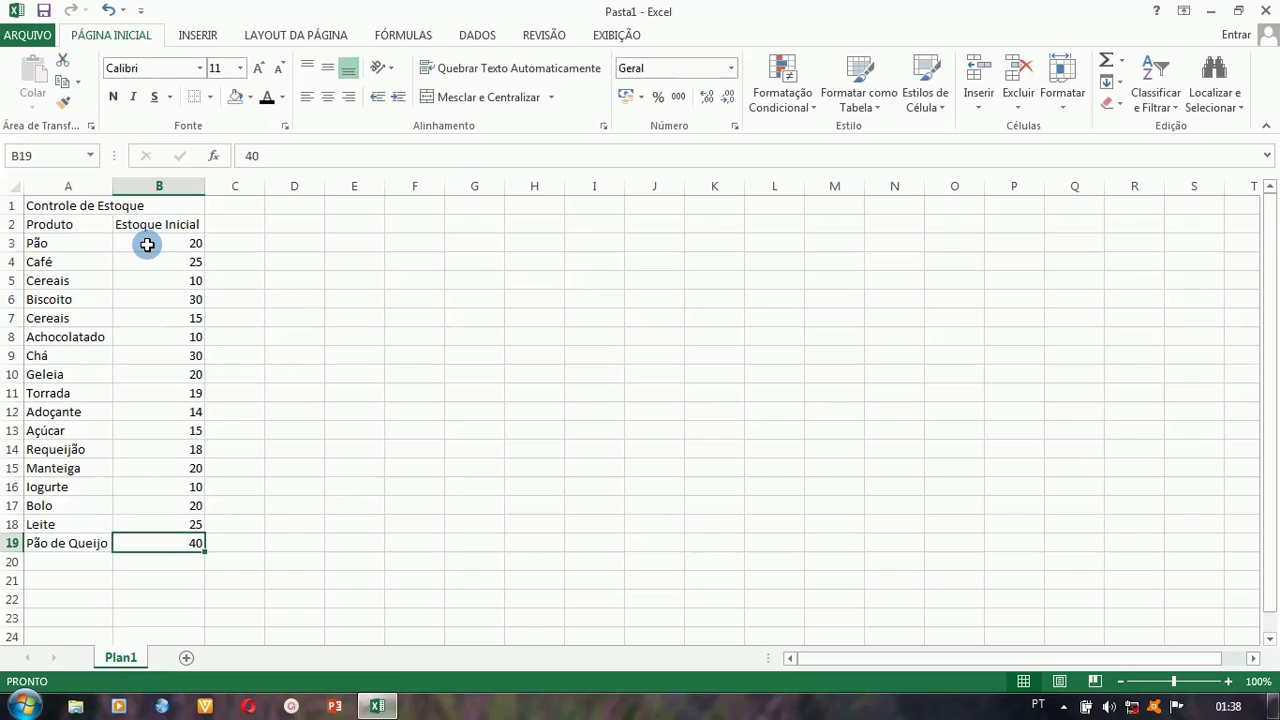
pyautogui.hotkey('ctrl', 'Up')
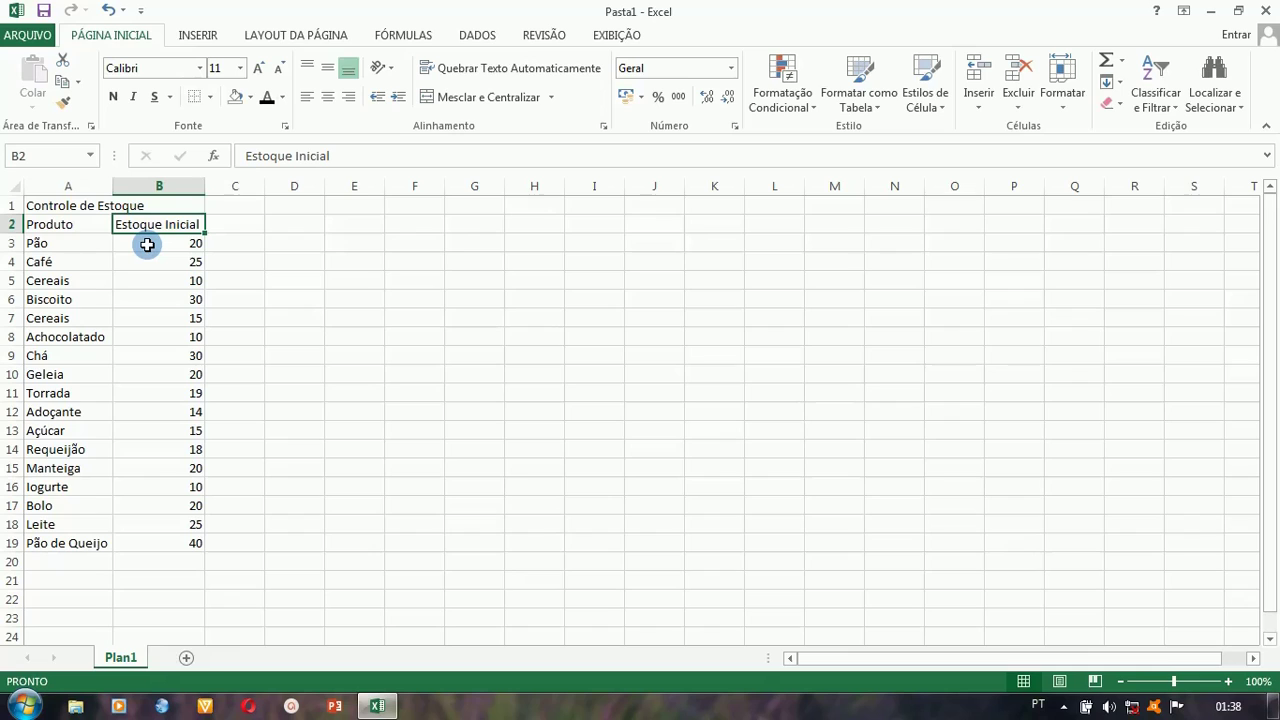
# Select the range A2:B6, starting from the Produto header cell.
pyautogui.press('Left')
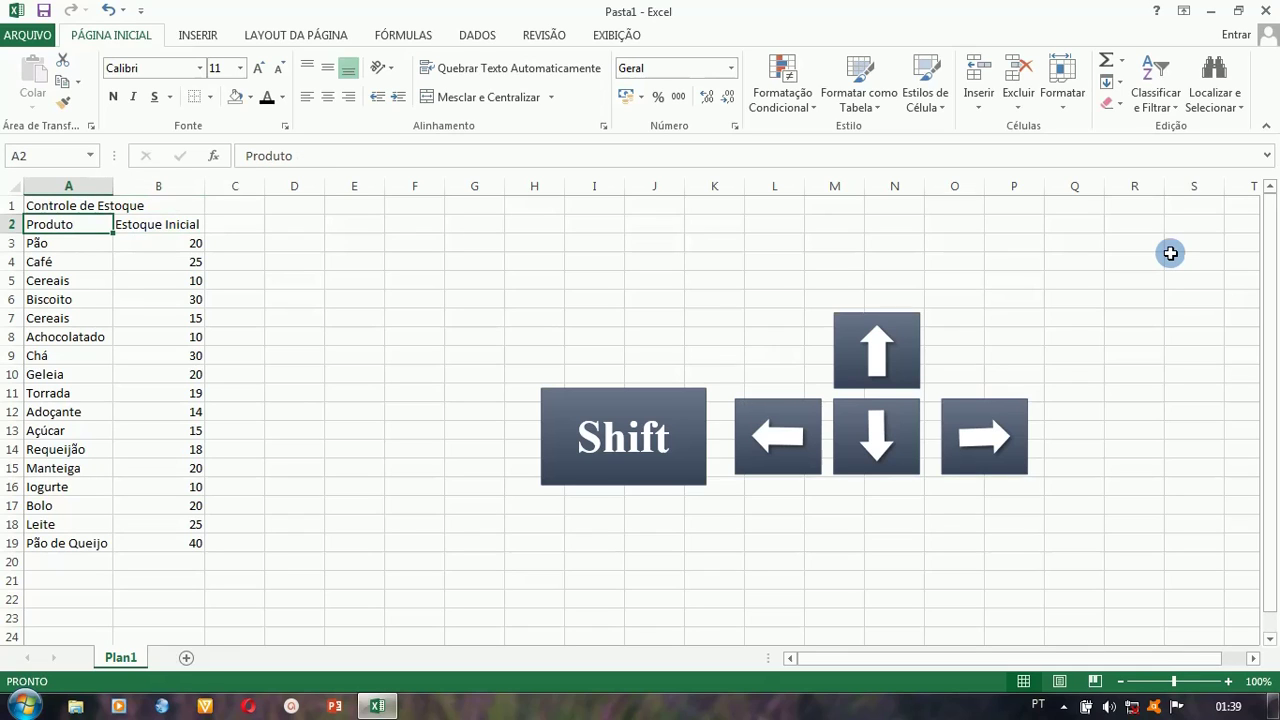
pyautogui.hotkey('shift', 'Right')
pyautogui.hotkey('shift', 'Down')
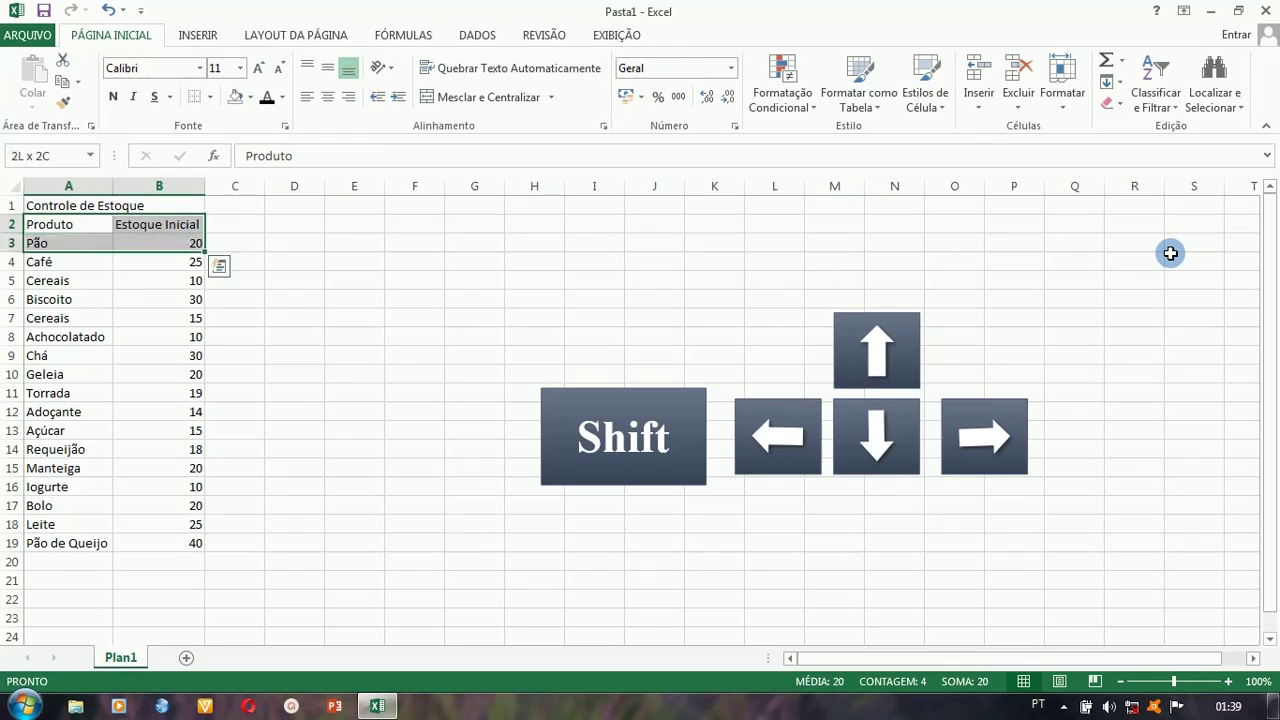
pyautogui.hotkey('shift', 'Down')
pyautogui.hotkey('shift', 'Down')
pyautogui.hotkey('shift', 'Down')
pyautogui.hotkey('shift', 'Left')
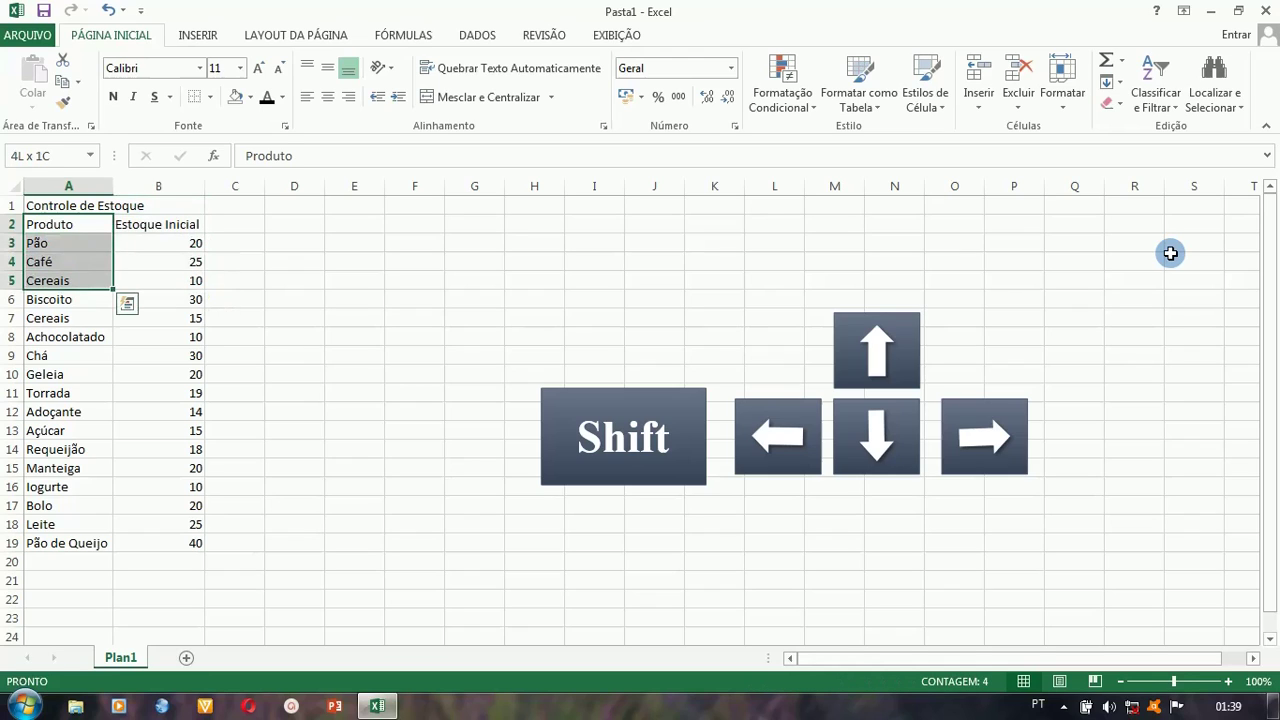
pyautogui.hotkey('shift', 'Right')
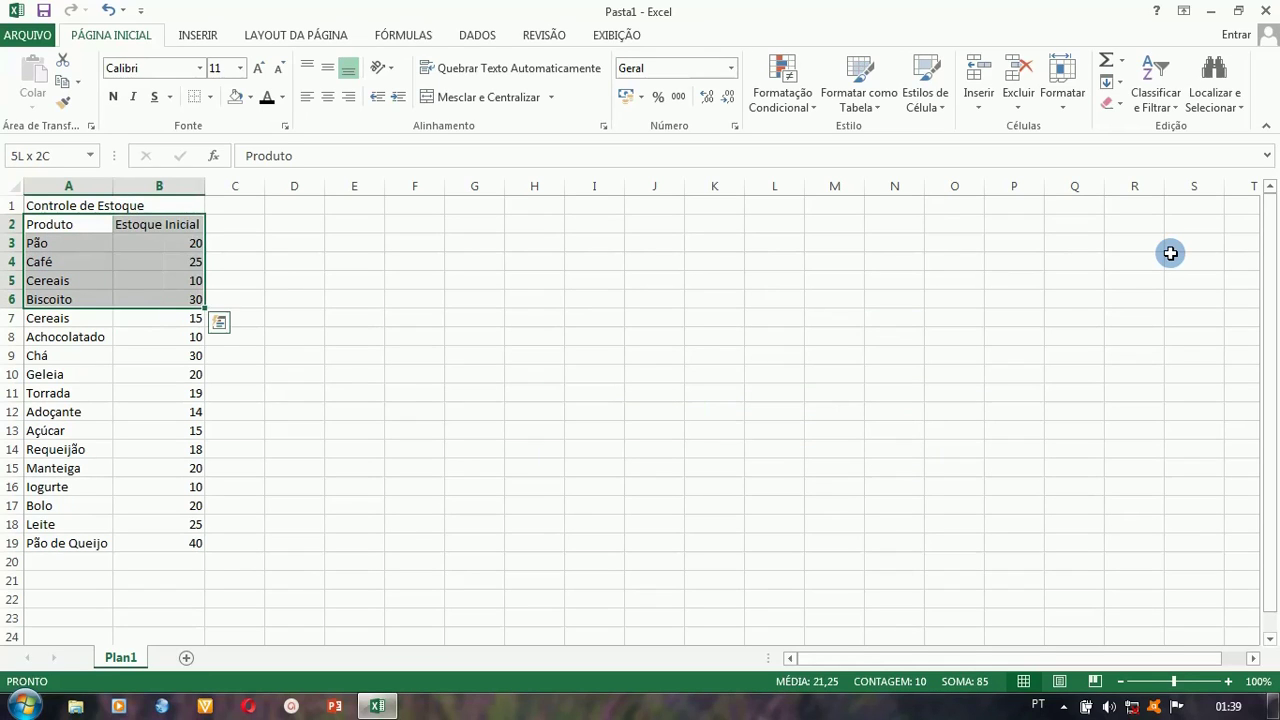
# Extend the selection anchored at the Produto header down to row 11 and across to column F, covering A2:F11.
pyautogui.hotkey('shift', 'Down')
pyautogui.hotkey('shift', 'Down')
pyautogui.hotkey('shift', 'Down')
pyautogui.hotkey('shift', 'Right')
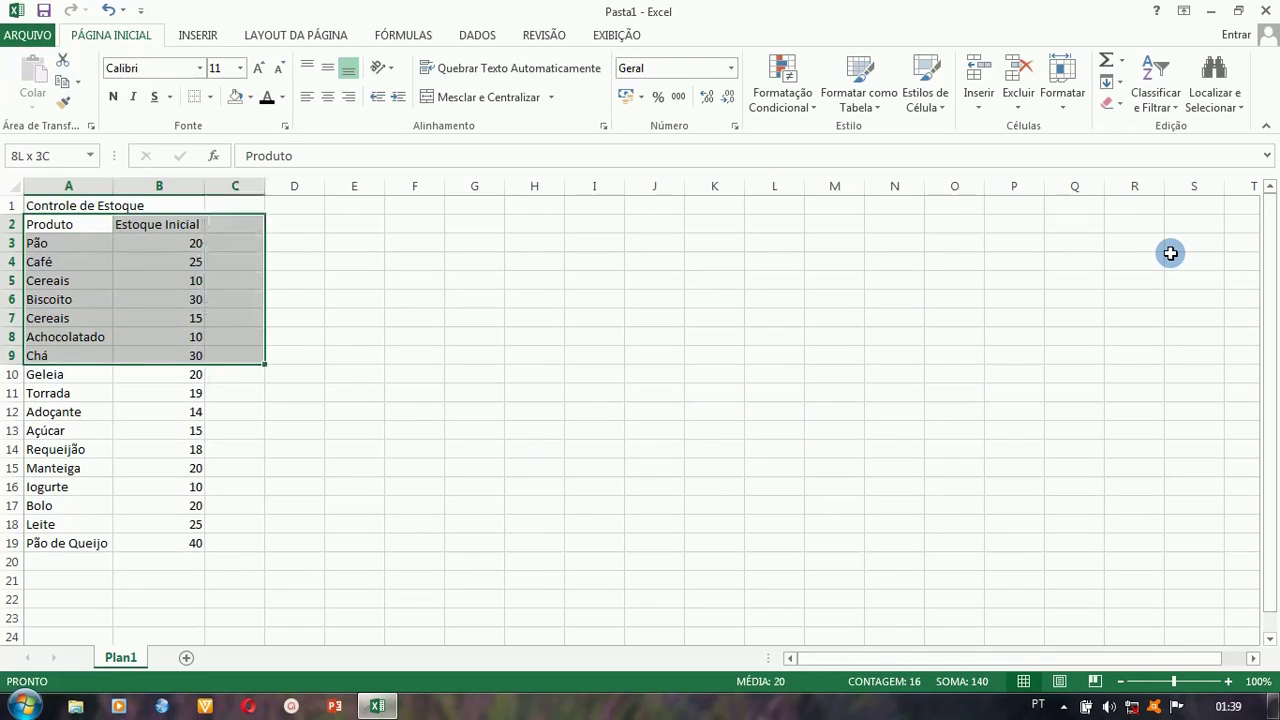
pyautogui.hotkey('shift', 'Right')
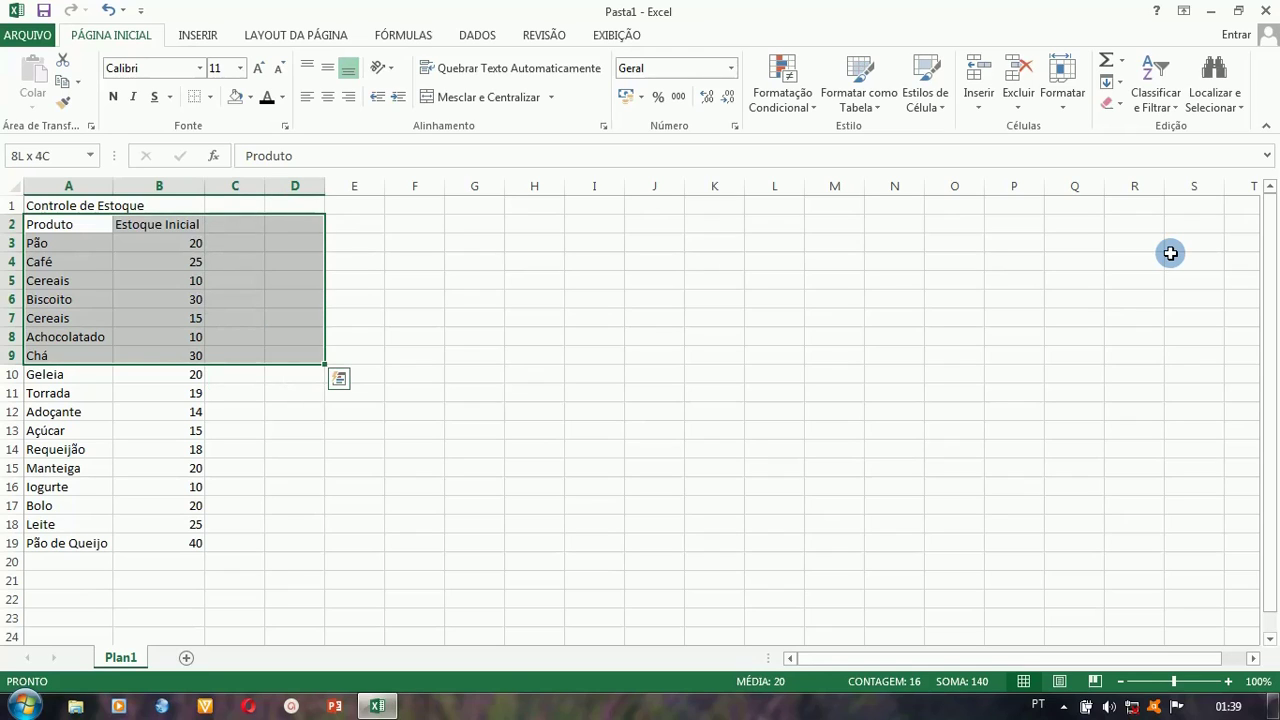
pyautogui.hotkey('shift', 'Down')
pyautogui.hotkey('shift', 'Down')
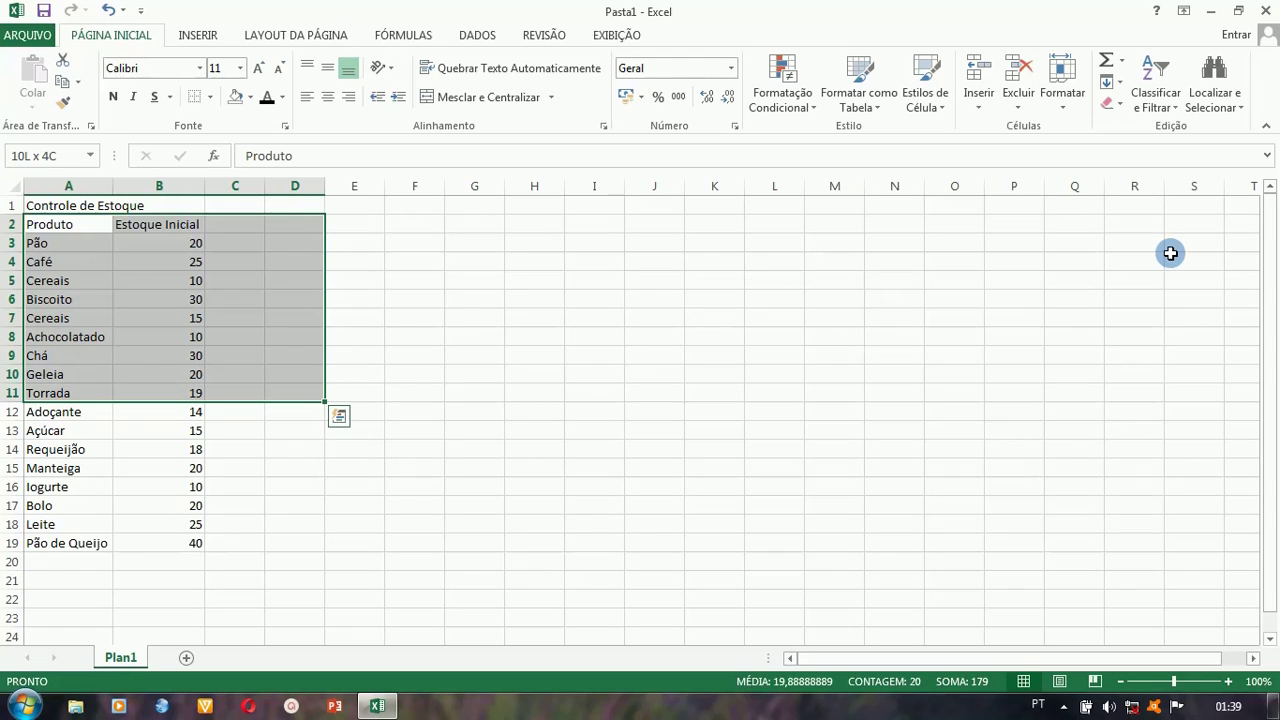
pyautogui.hotkey('shift', 'Right')
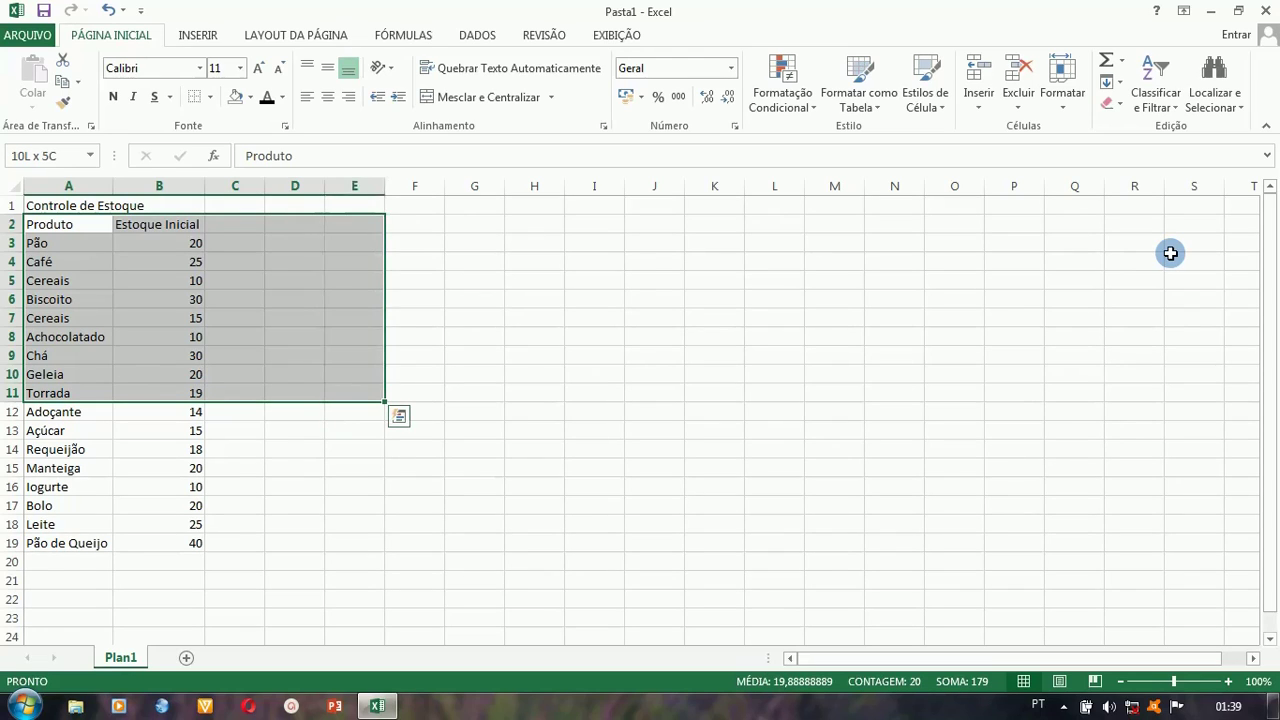
pyautogui.hotkey('shift', 'Right')
# Shrink the selection back to the two header cells and extend it up to the title row, covering A1:B2.
pyautogui.hotkey('shift', 'Left')
pyautogui.hotkey('shift', 'Left')
pyautogui.hotkey('shift', 'Left')
pyautogui.hotkey('shift', 'Left')
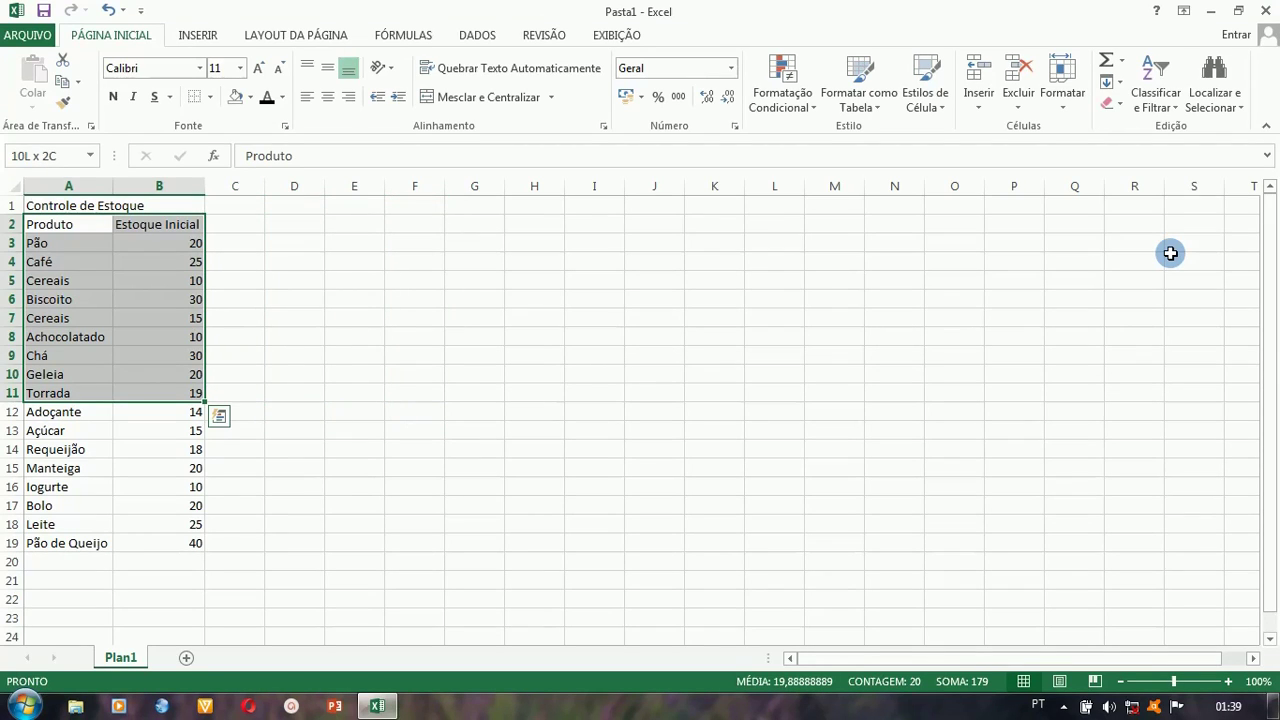
pyautogui.hotkey('shift', 'Up')
pyautogui.hotkey('shift', 'Up')
pyautogui.hotkey('shift', 'Up')
pyautogui.hotkey('shift', 'Up')
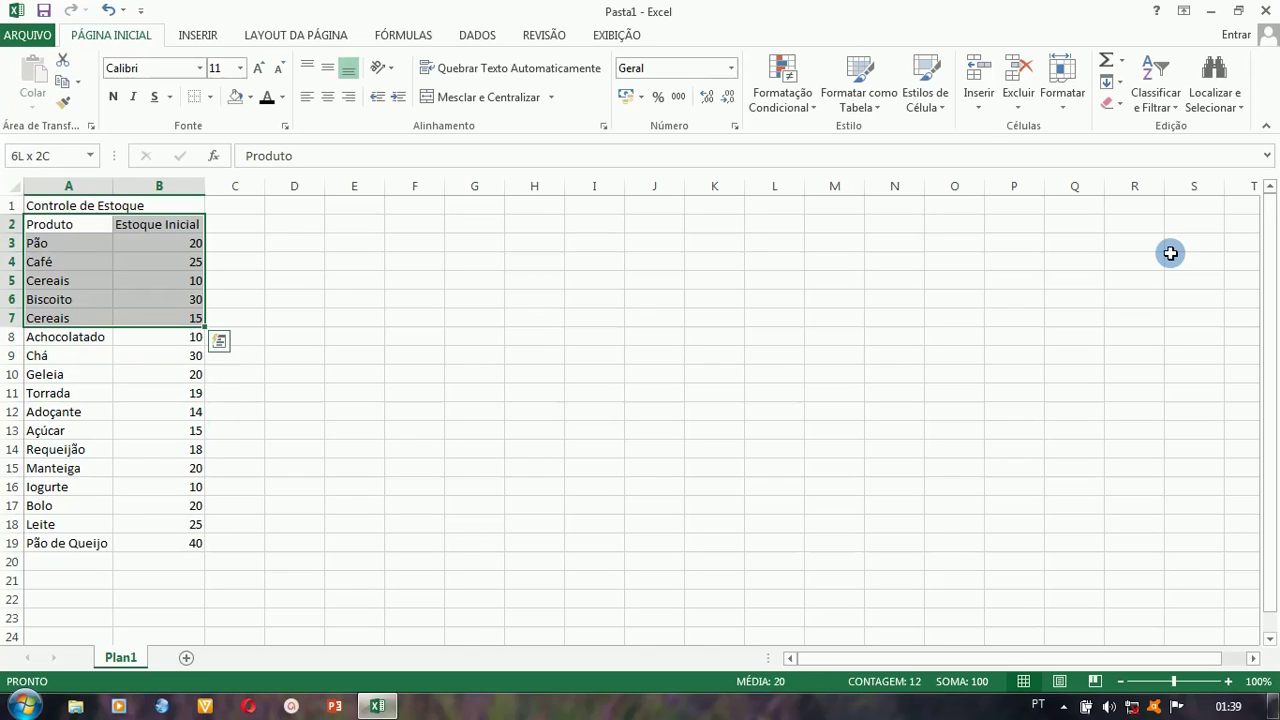
pyautogui.hotkey('shift', 'Up')
pyautogui.hotkey('shift', 'Up')
pyautogui.hotkey('shift', 'Up')
pyautogui.hotkey('shift', 'Up')
pyautogui.hotkey('shift', 'Up')
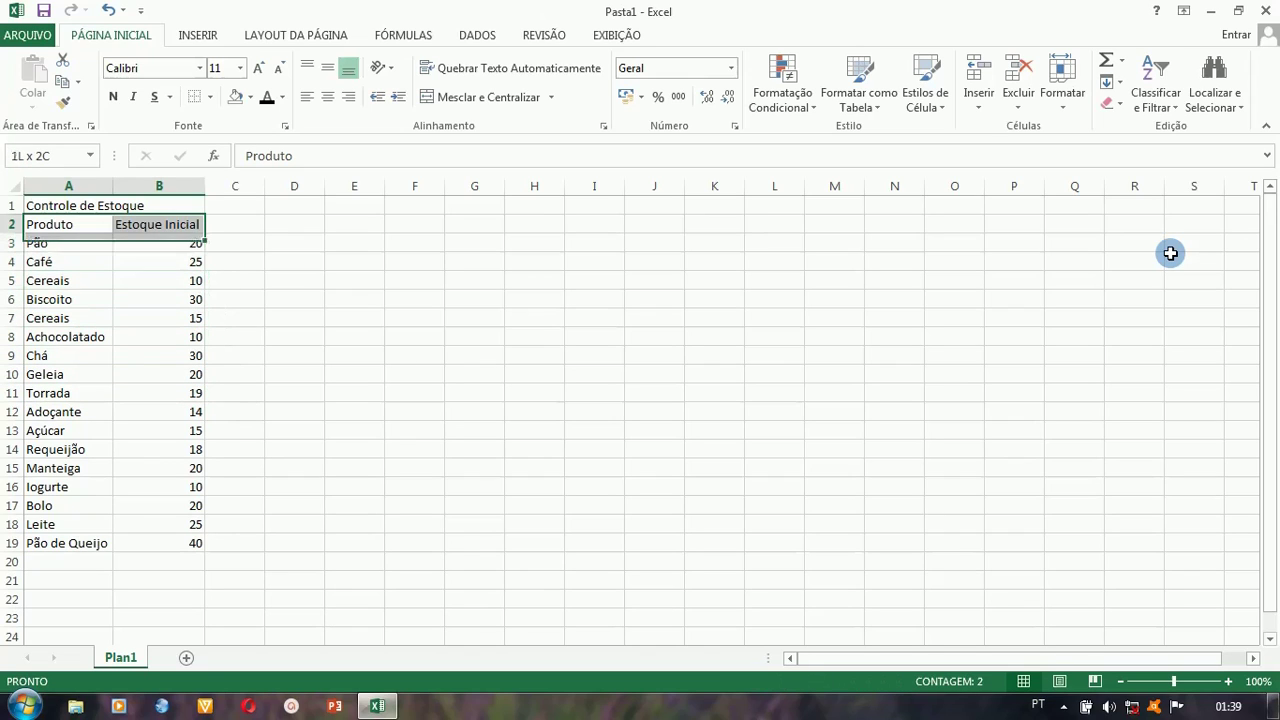
pyautogui.hotkey('shift', 'Up')
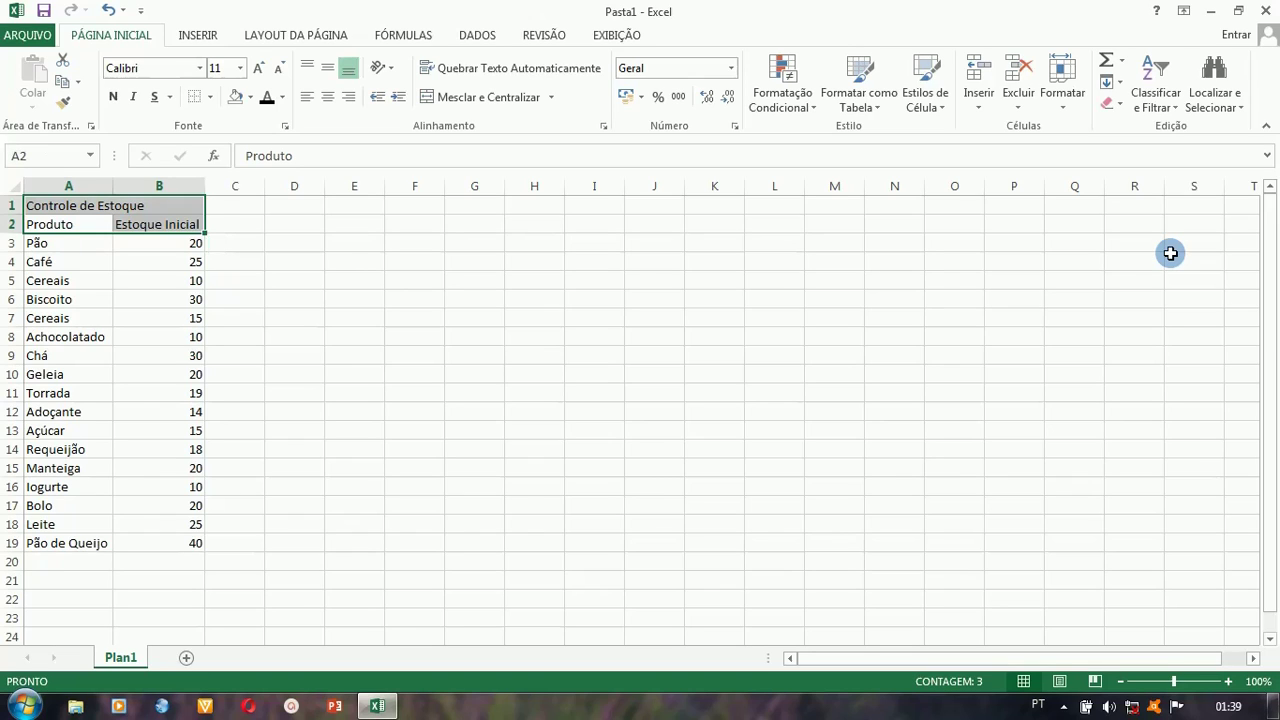
# Select the product table A2:B19, then stretch the selection to the sheet's last column and bring it back to column B.
pyautogui.hotkey('shift', 'Down')
pyautogui.hotkey('shift', 'Down')
pyautogui.hotkey('shift', 'Down')
pyautogui.hotkey('shift', 'Down')
pyautogui.hotkey('shift', 'Down')
pyautogui.hotkey('shift', 'Down')
pyautogui.hotkey('shift', 'Down')
pyautogui.hotkey('shift', 'Down')
pyautogui.hotkey('shift', 'Down')
pyautogui.hotkey('shift', 'Down')
pyautogui.hotkey('shift', 'Down')
pyautogui.hotkey('shift', 'Down')
pyautogui.hotkey('shift', 'Down')
pyautogui.hotkey('shift', 'Down')
pyautogui.hotkey('shift', 'Down')
pyautogui.hotkey('shift', 'Down')
pyautogui.hotkey('shift', 'Down')
pyautogui.hotkey('shift', 'Down')
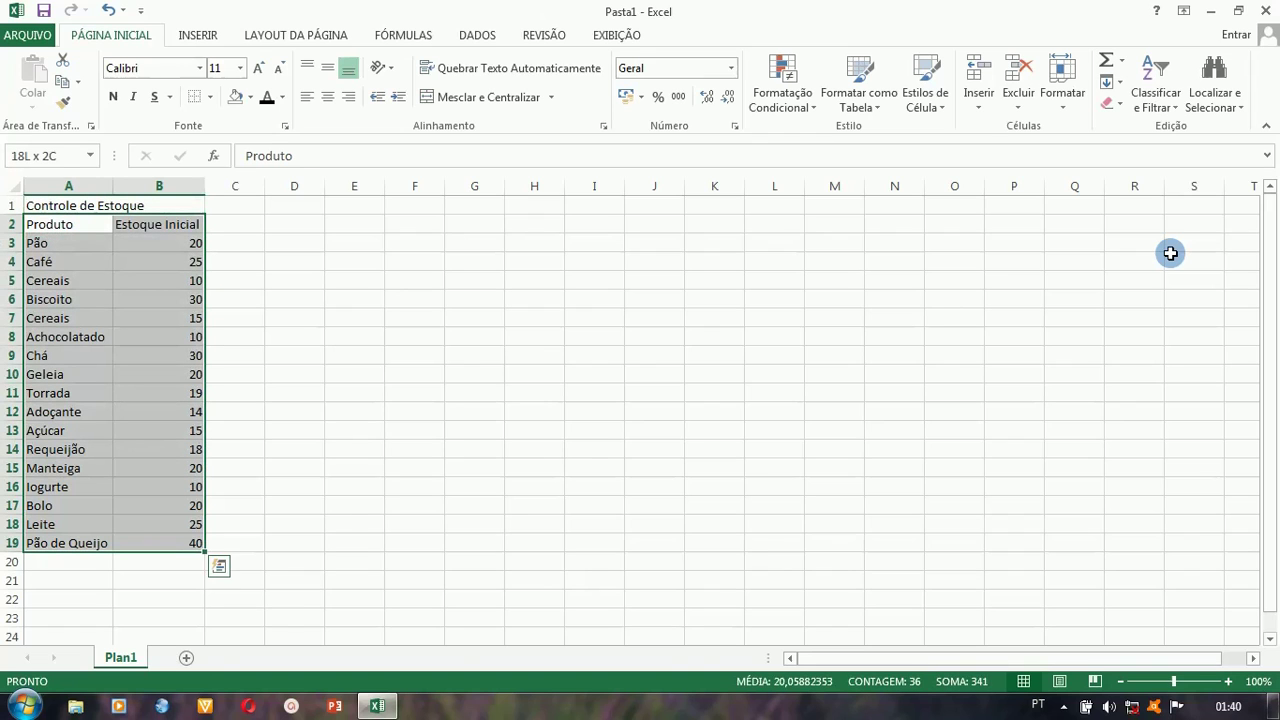
pyautogui.hotkey('ctrl', 'shift', 'Right')
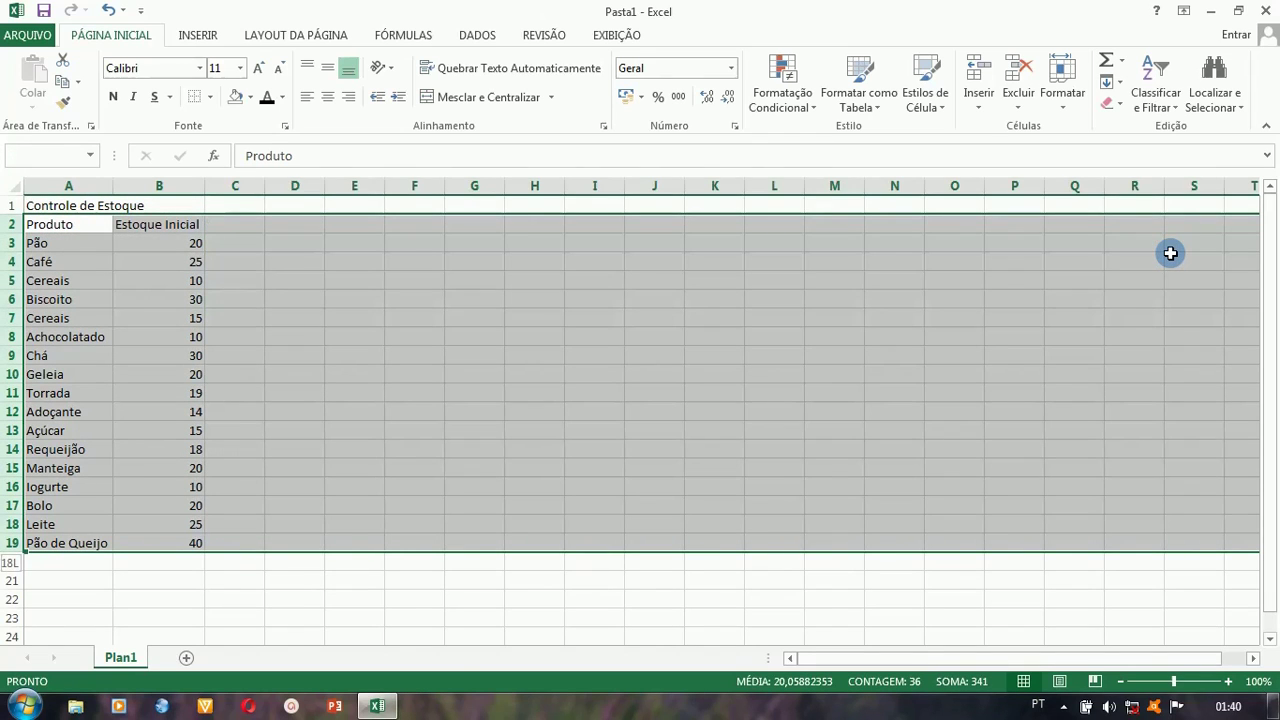
pyautogui.hotkey('ctrl', 'shift', 'Left')
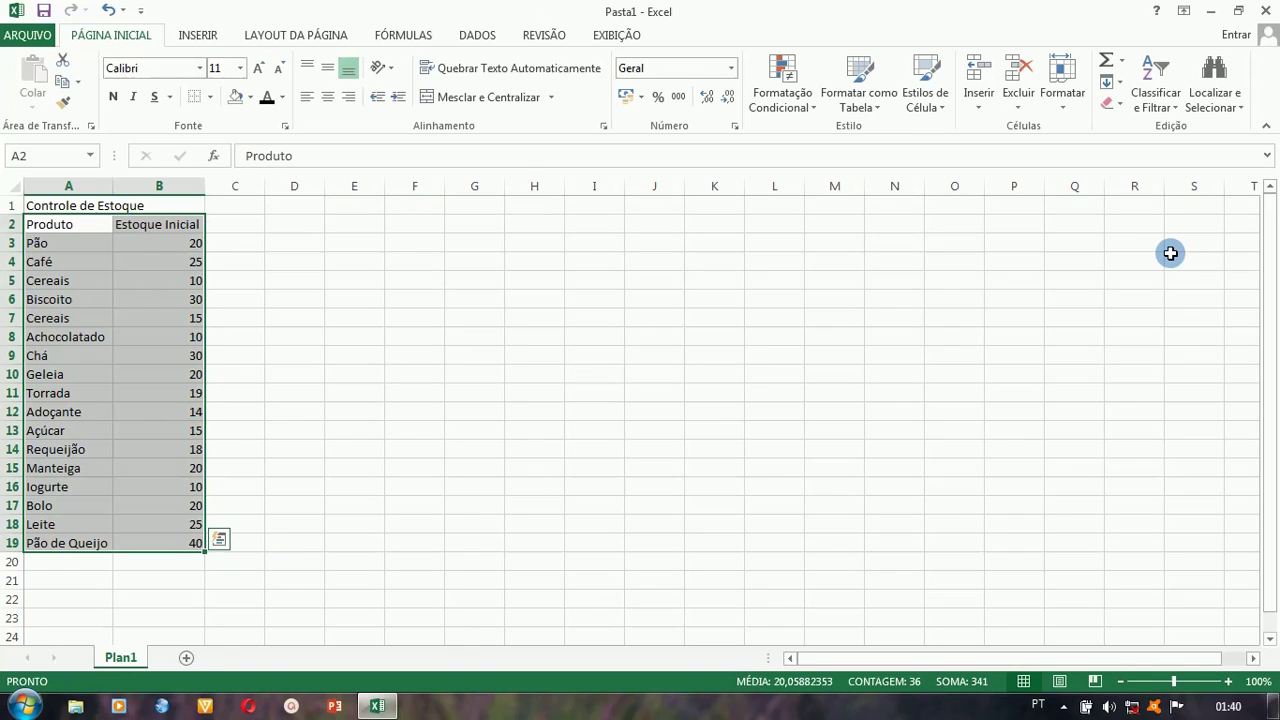
# Enlarge the selection to A2:I20, then reduce it by one row and one column to A2:H19.
pyautogui.hotkey('shift', 'Down')
pyautogui.hotkey('shift', 'Right')
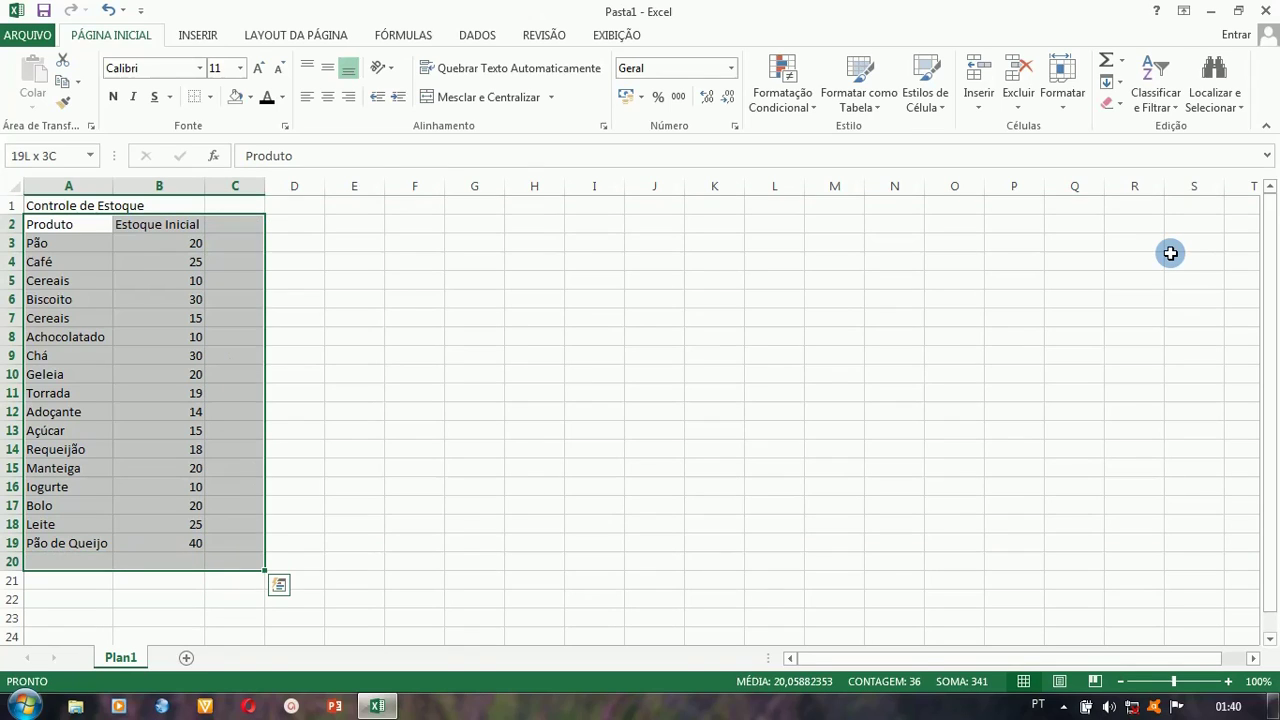
pyautogui.hotkey('shift', 'Right')
pyautogui.hotkey('shift', 'Right')
pyautogui.hotkey('shift', 'Right')
pyautogui.hotkey('shift', 'Right')
pyautogui.hotkey('shift', 'Right')
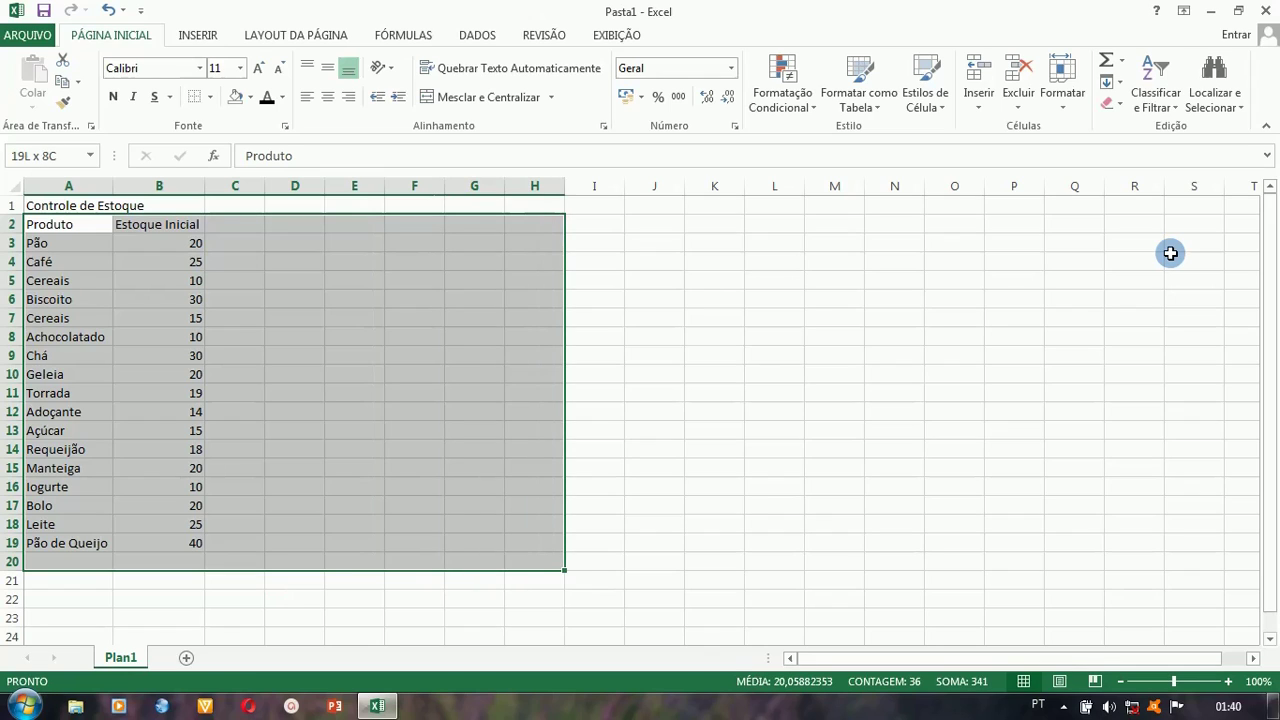
pyautogui.hotkey('shift', 'Right')
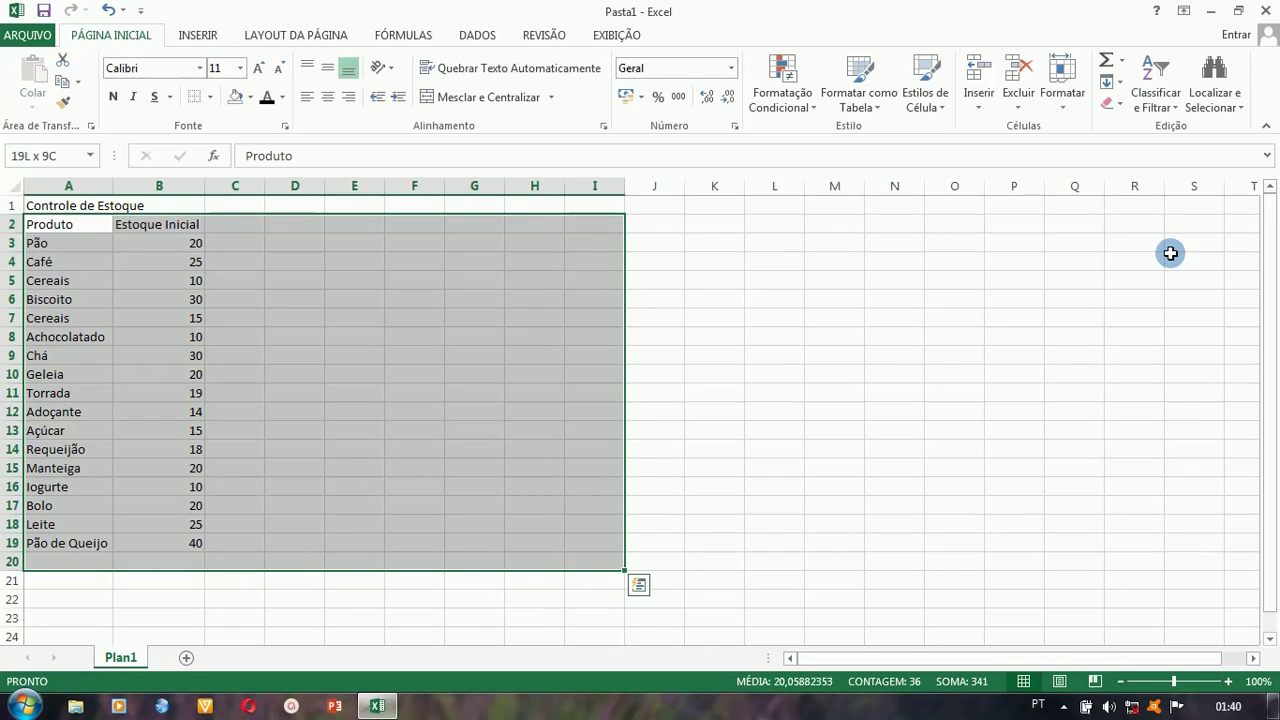
pyautogui.hotkey('shift', 'Up')
pyautogui.hotkey('shift', 'Left')
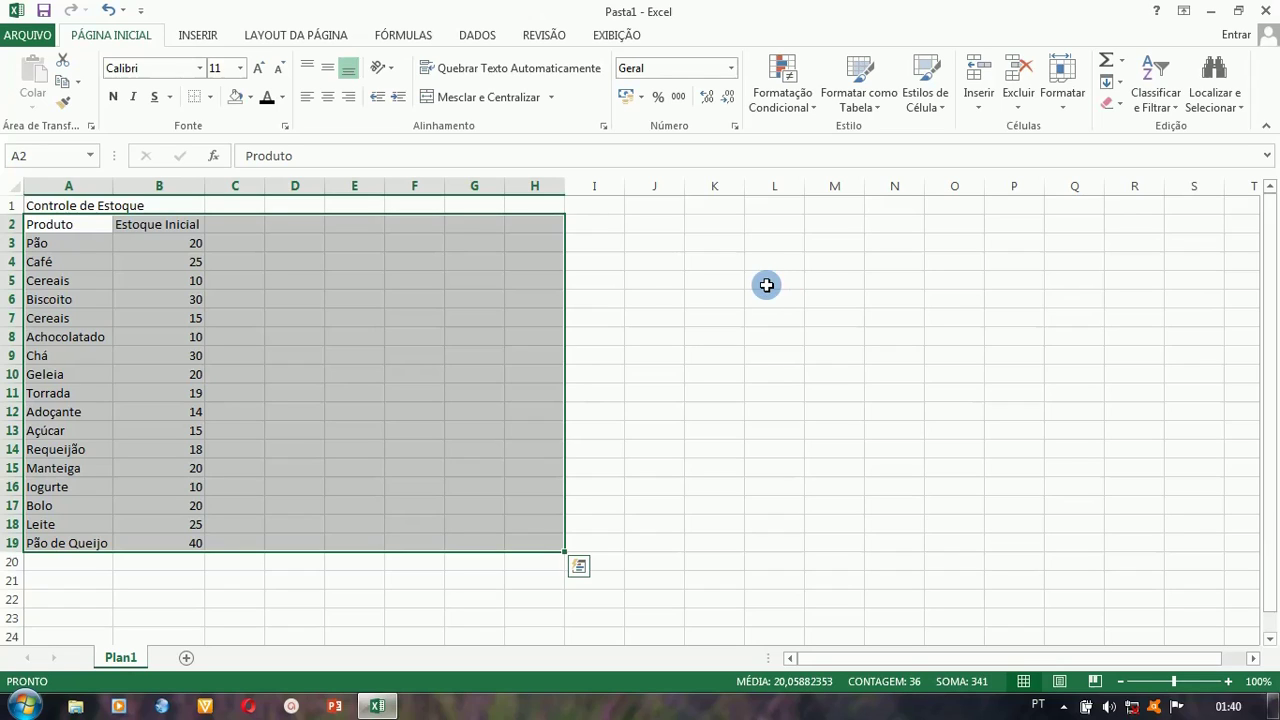
# Insert an automatic sum of the Estoque Inicial values in cell B20 with the formula =SOMA(B3:B19).
pyautogui.click(228, 566)
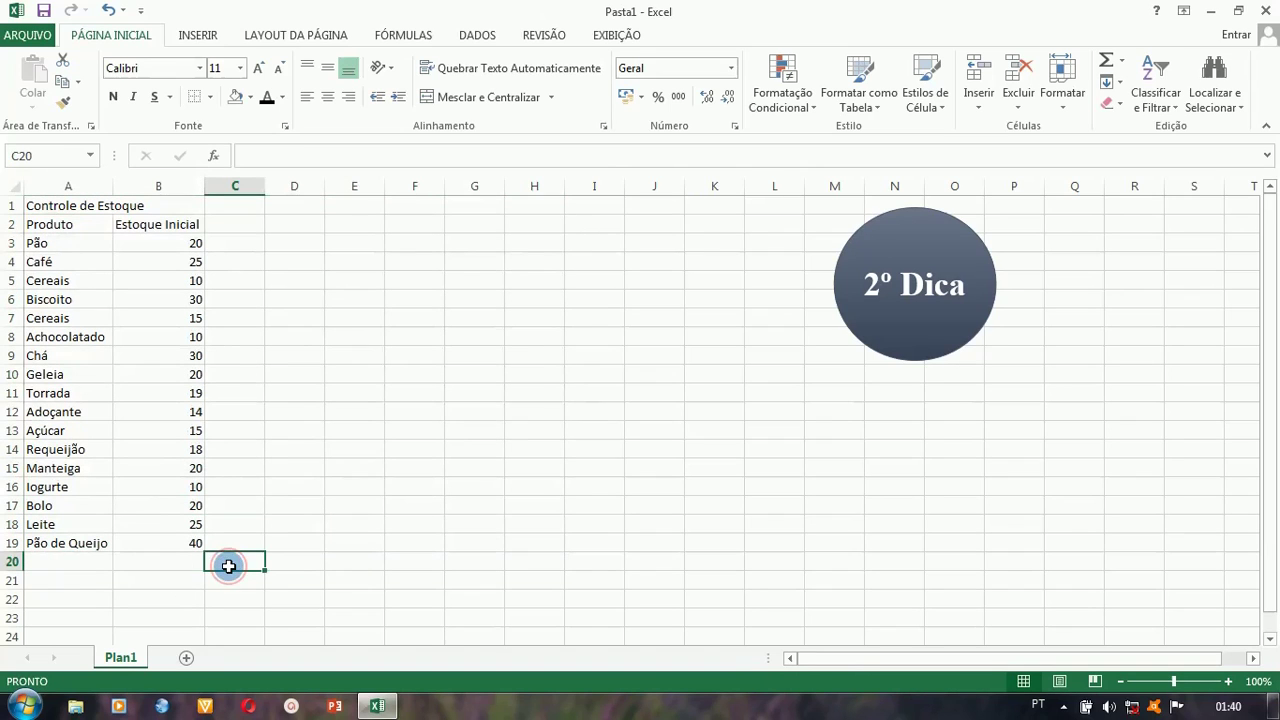
pyautogui.click(187, 558)
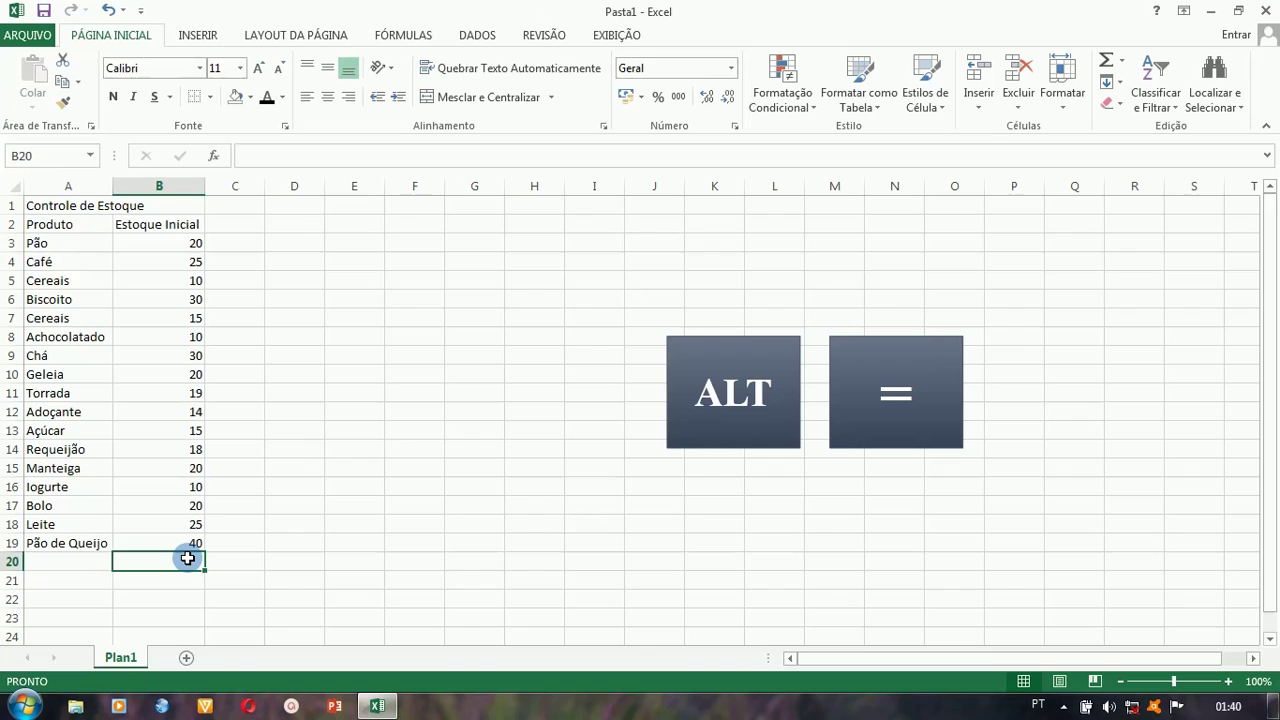
pyautogui.hotkey('alt', '=')
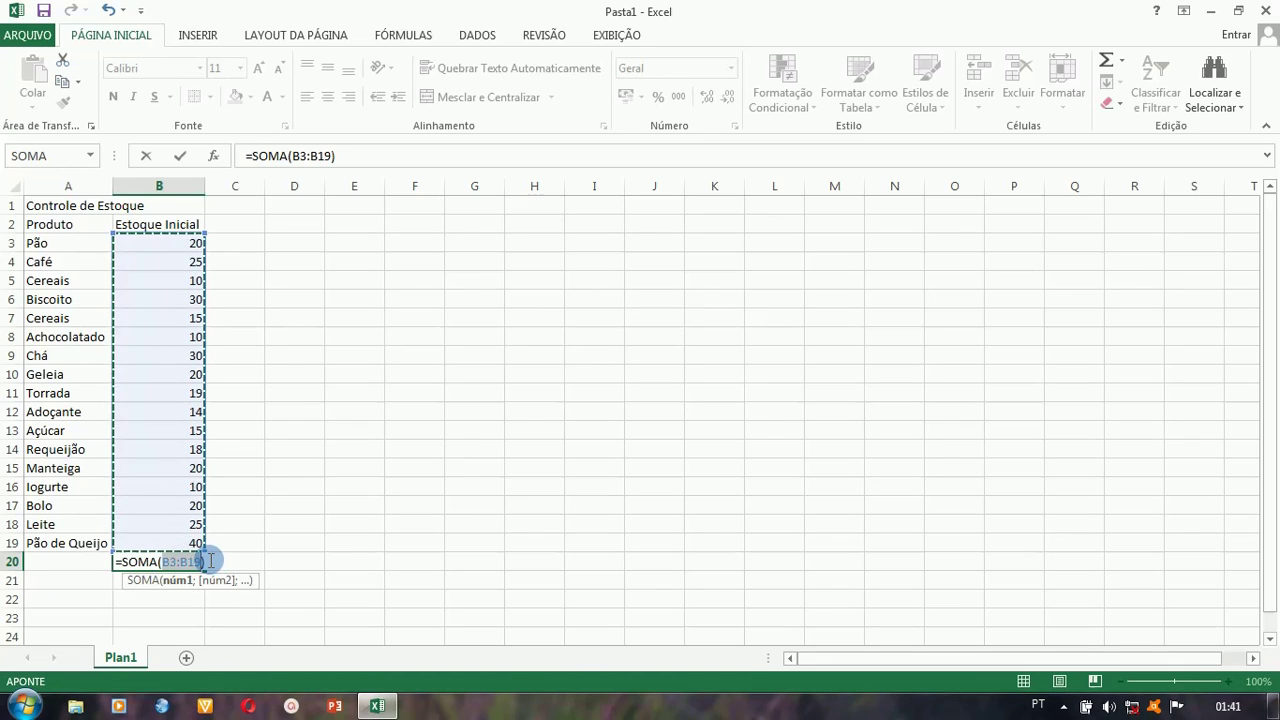
pyautogui.press('Return')
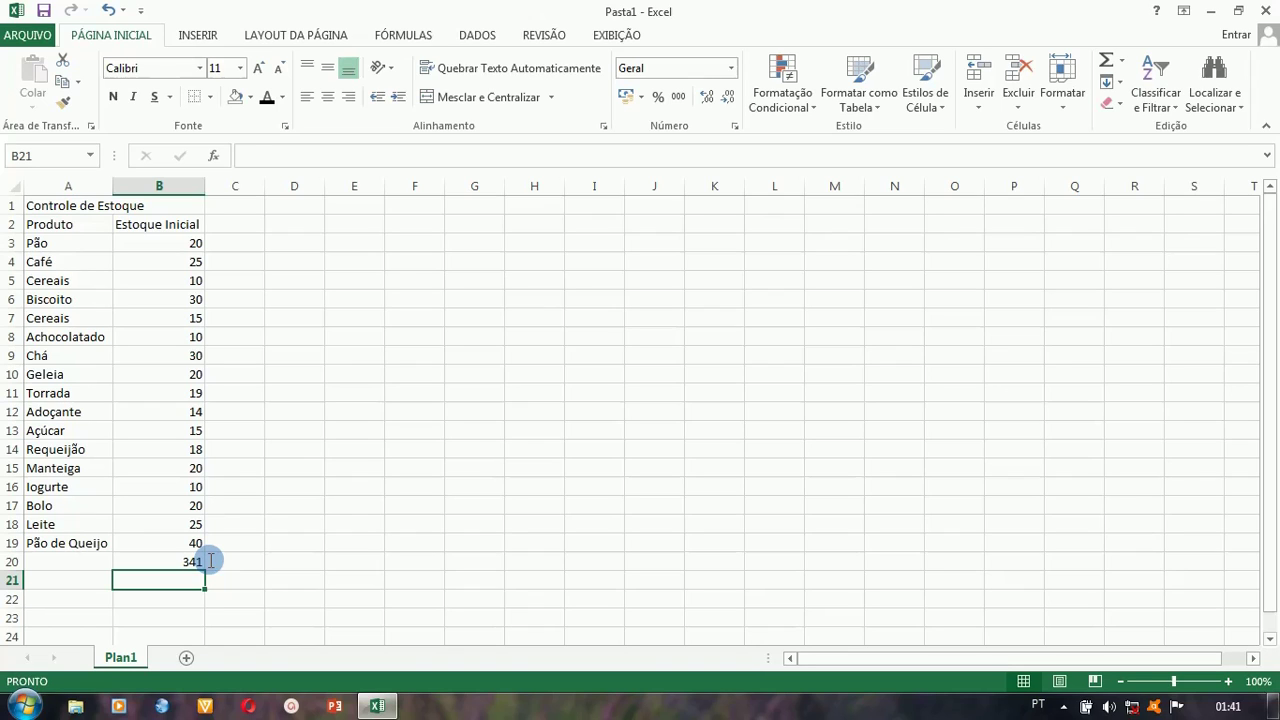
# Select the whole data region A1:B20 starting from cell B3, then clear the selection by moving to empty cell E5.
pyautogui.click(143, 243)
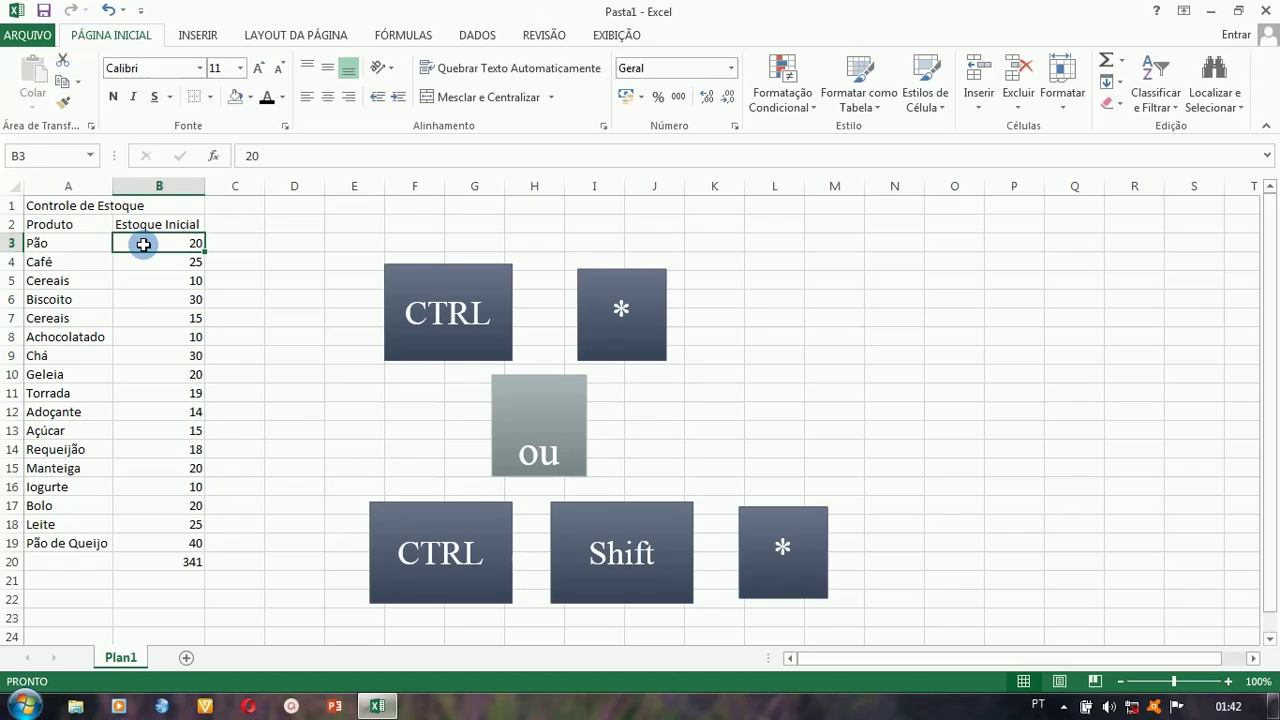
pyautogui.hotkey('ctrl', 'shift', '8')
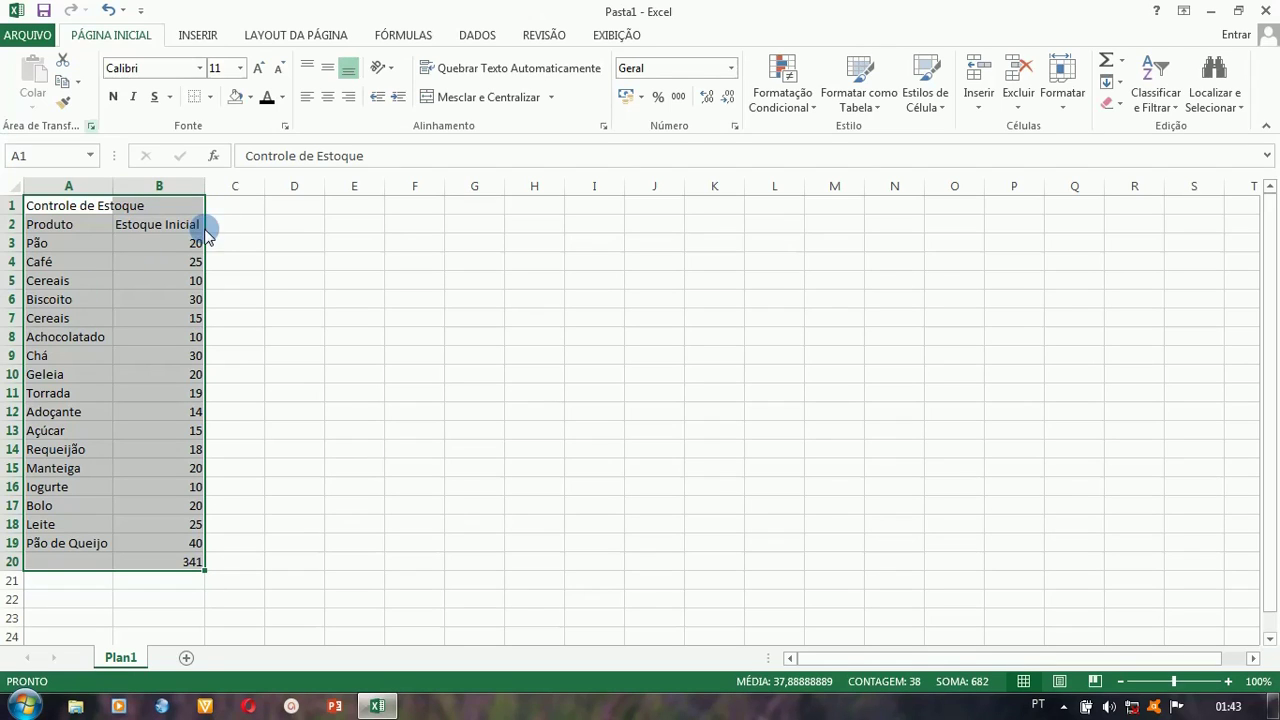
pyautogui.click(330, 278)
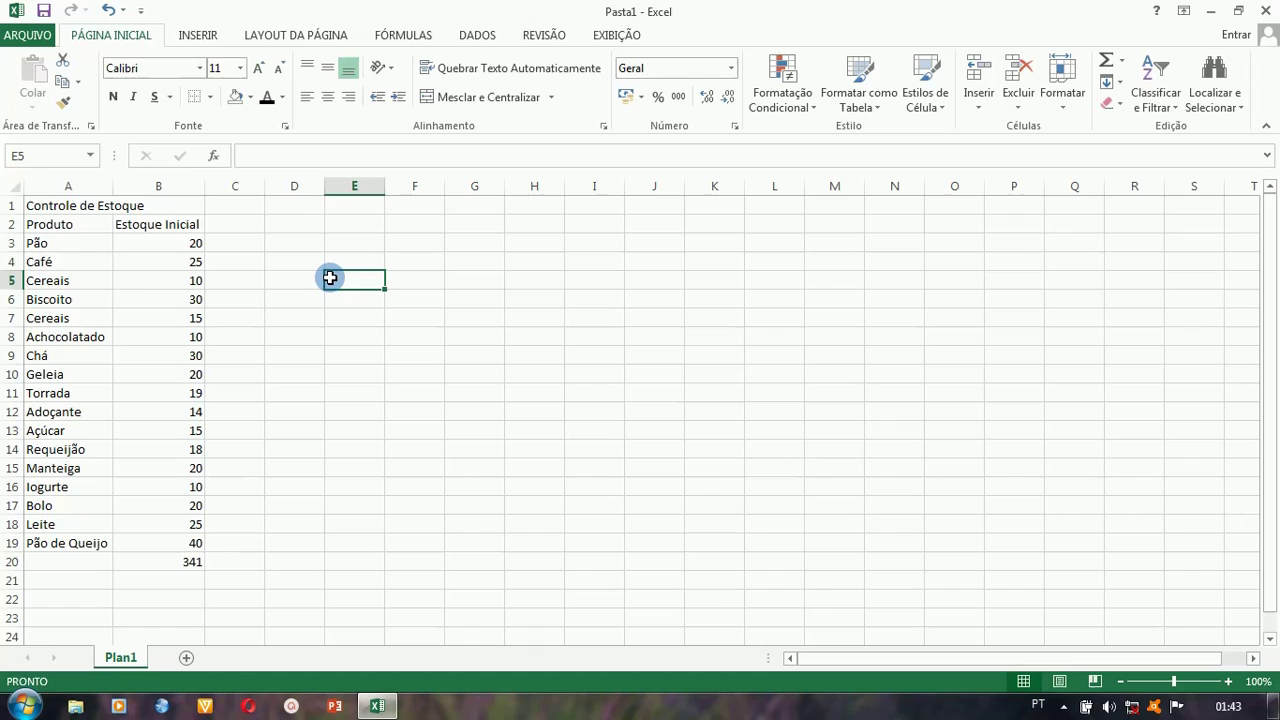
# Insert a blank row above the Produto header in row 2 and delete the new row again.
pyautogui.click(80, 224)
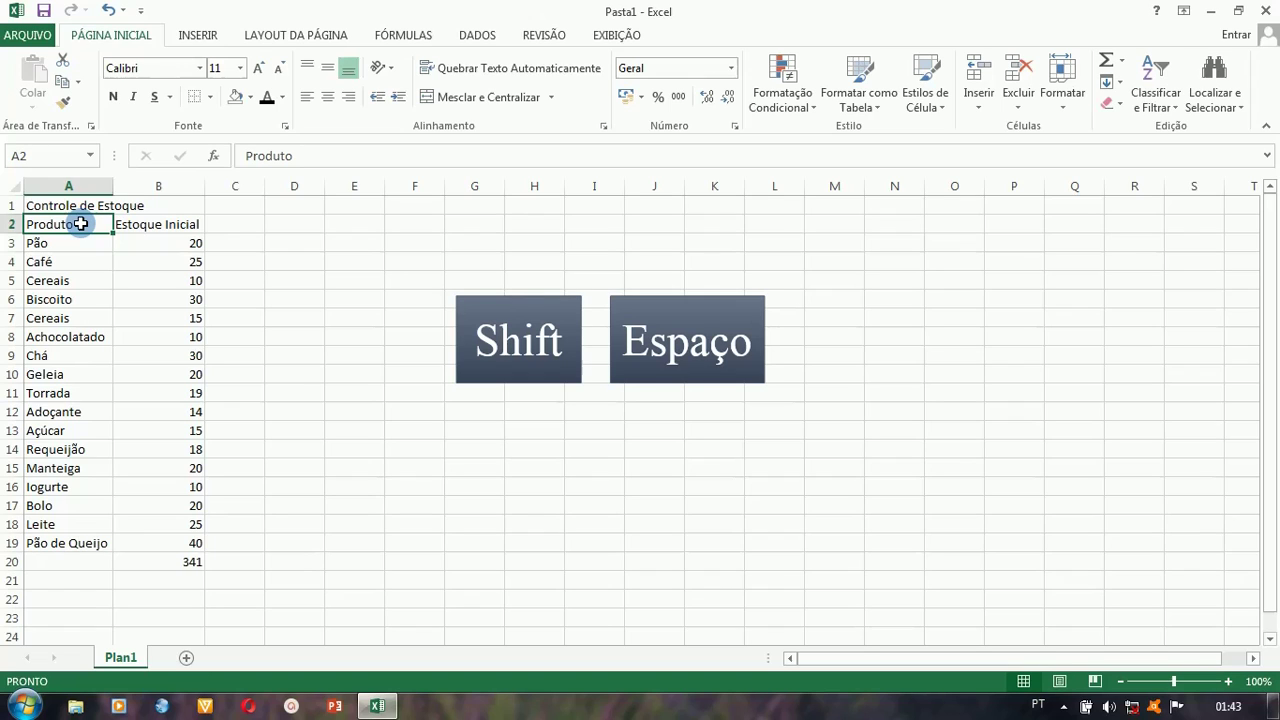
pyautogui.hotkey('shift', 'space')
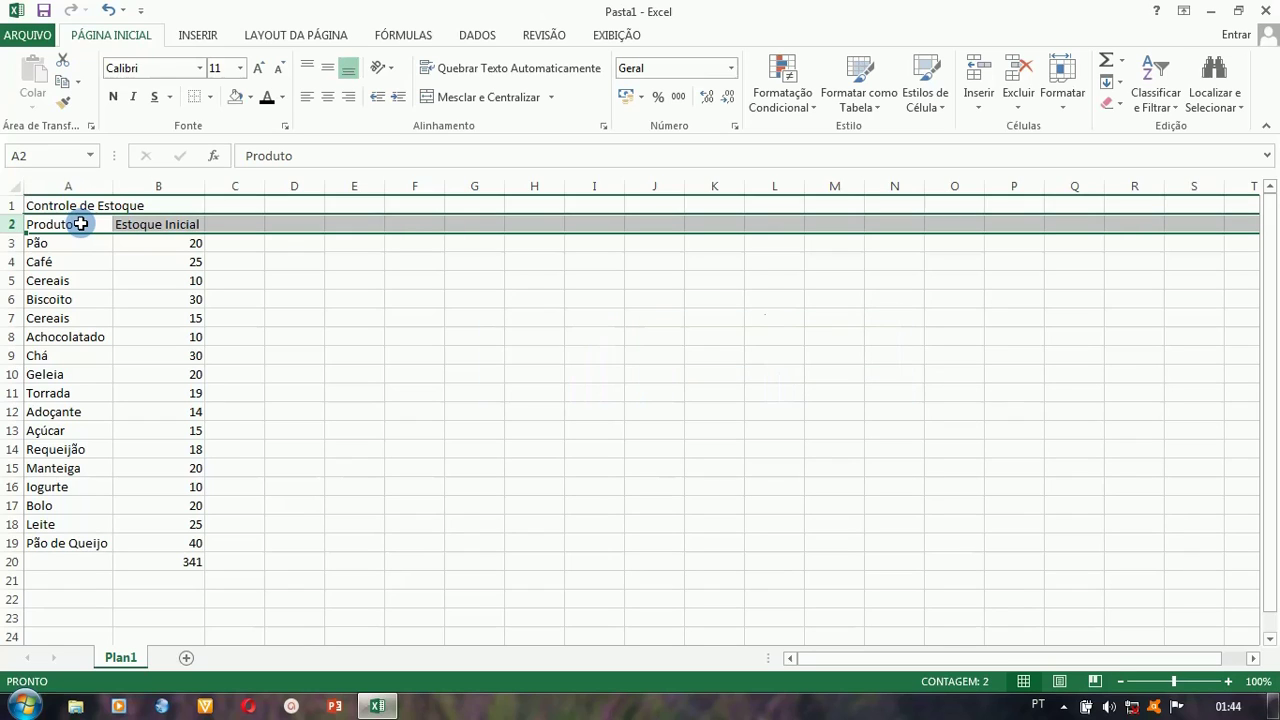
pyautogui.hotkey('ctrl', 'shift', '+')
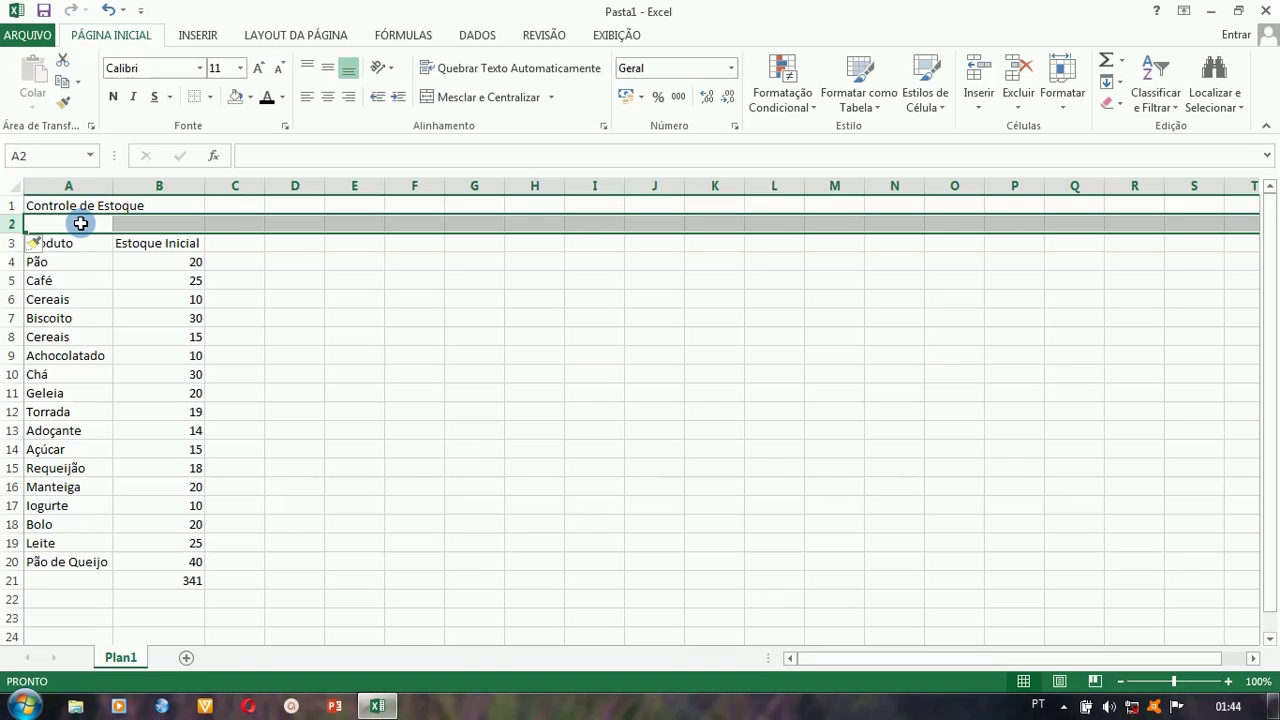
pyautogui.hotkey('ctrl', '-')
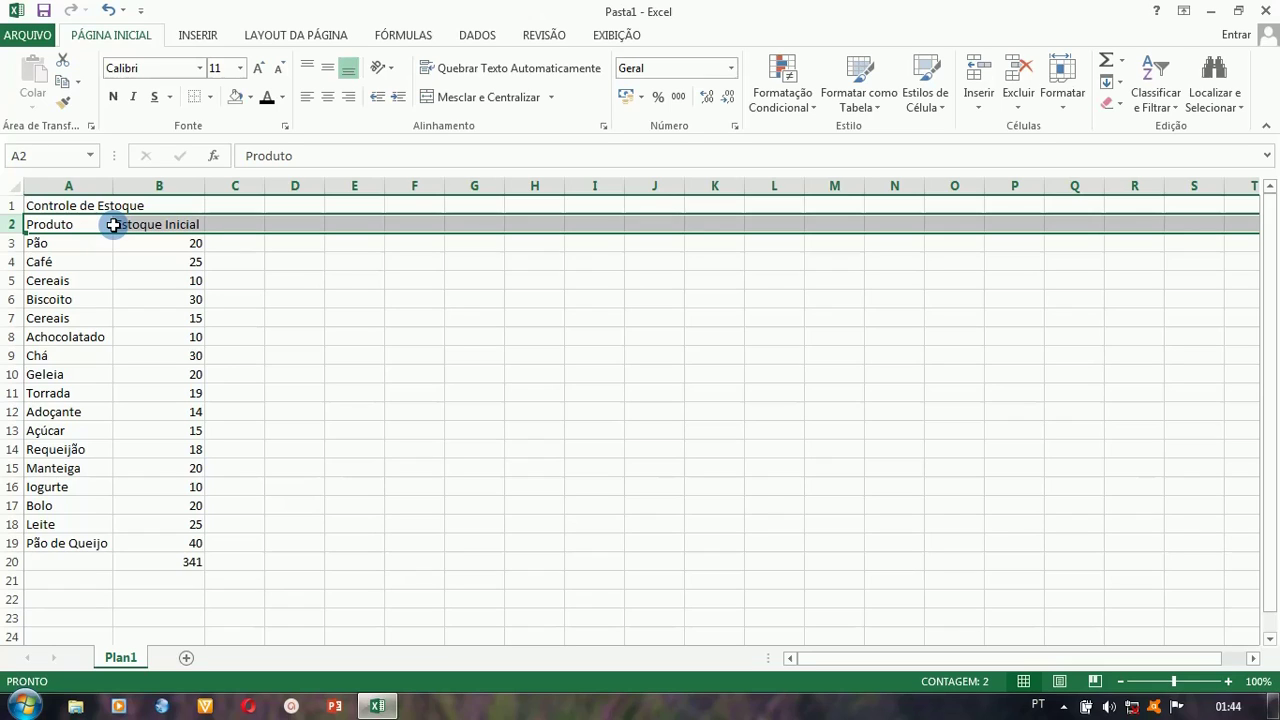
# Extend the row selection to rows 2 to 4, insert three blank rows above them and delete those new rows again.
pyautogui.hotkey('shift', 'Down')
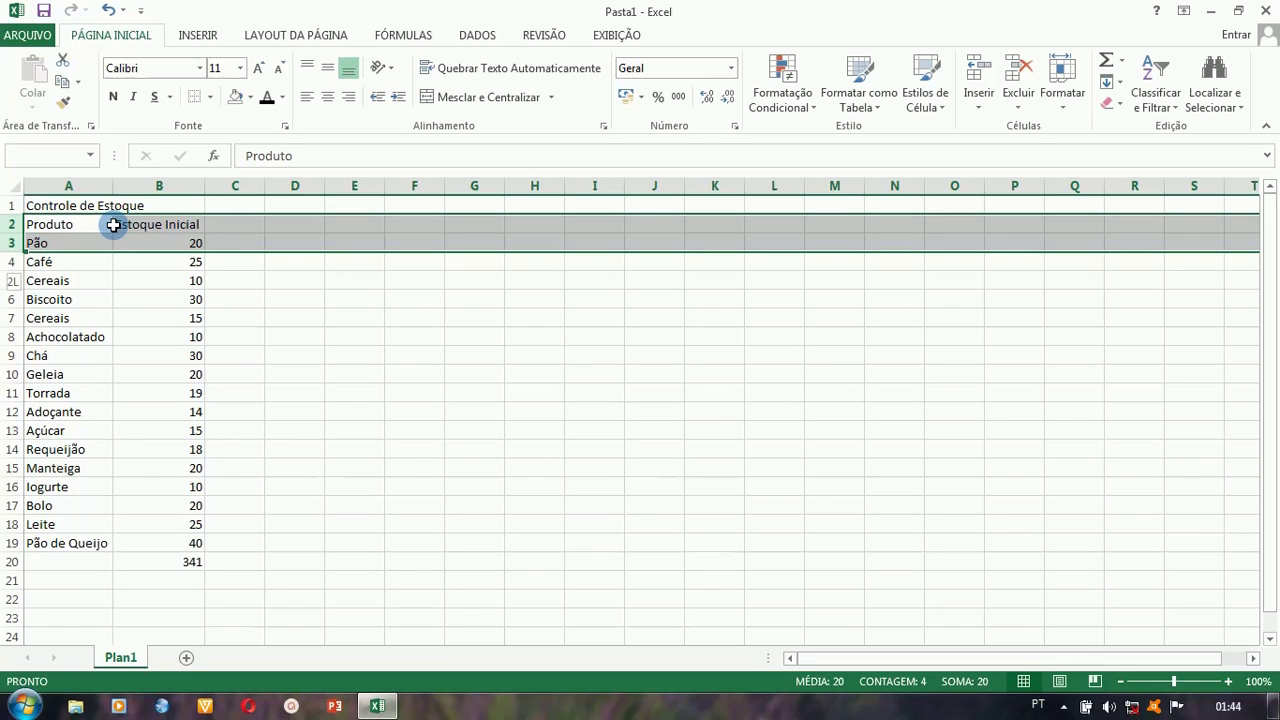
pyautogui.hotkey('shift', 'Down')
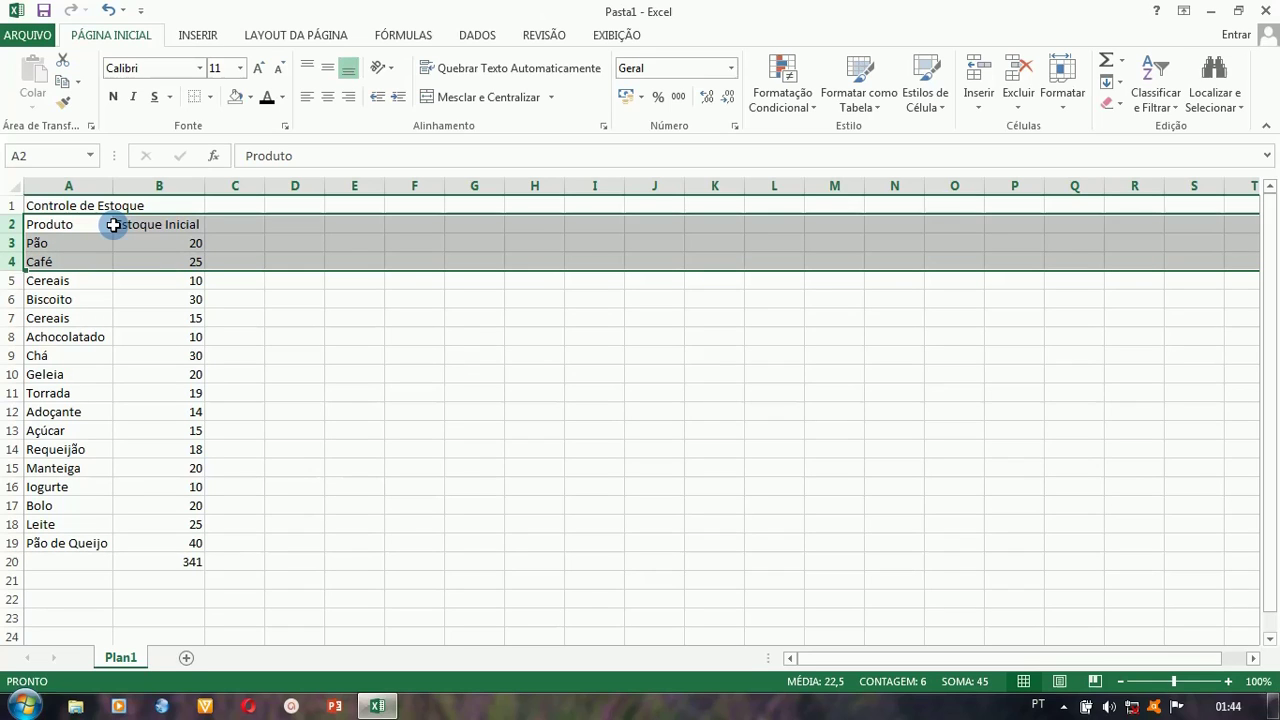
pyautogui.hotkey('ctrl', '+')
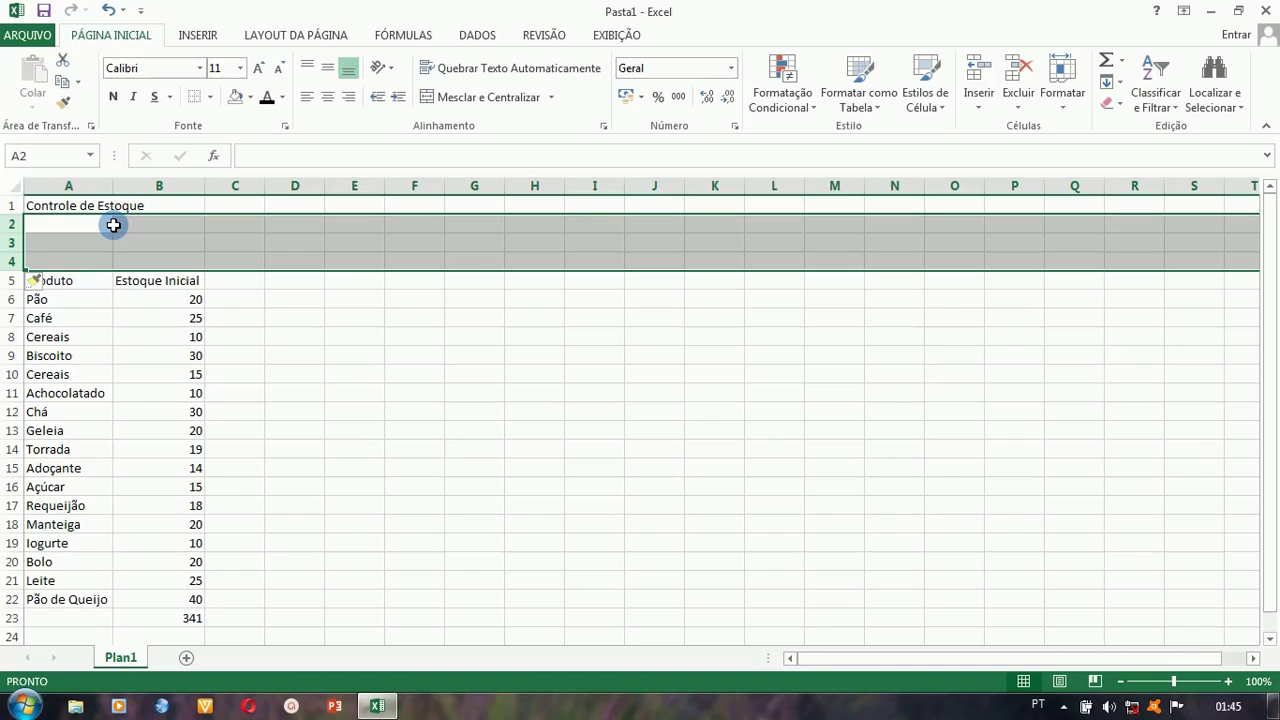
pyautogui.hotkey('ctrl', '-')
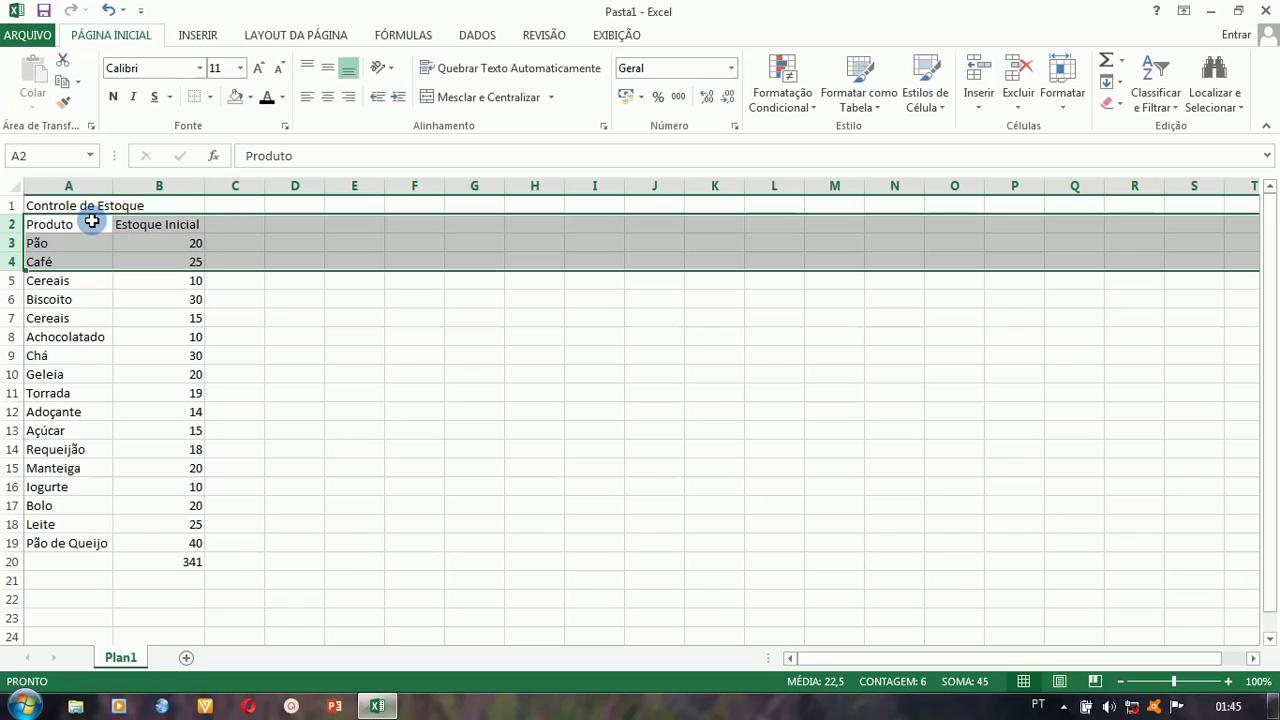
# Insert a blank column before the Produto column, delete it again and select cell B3.
pyautogui.click(89, 219)
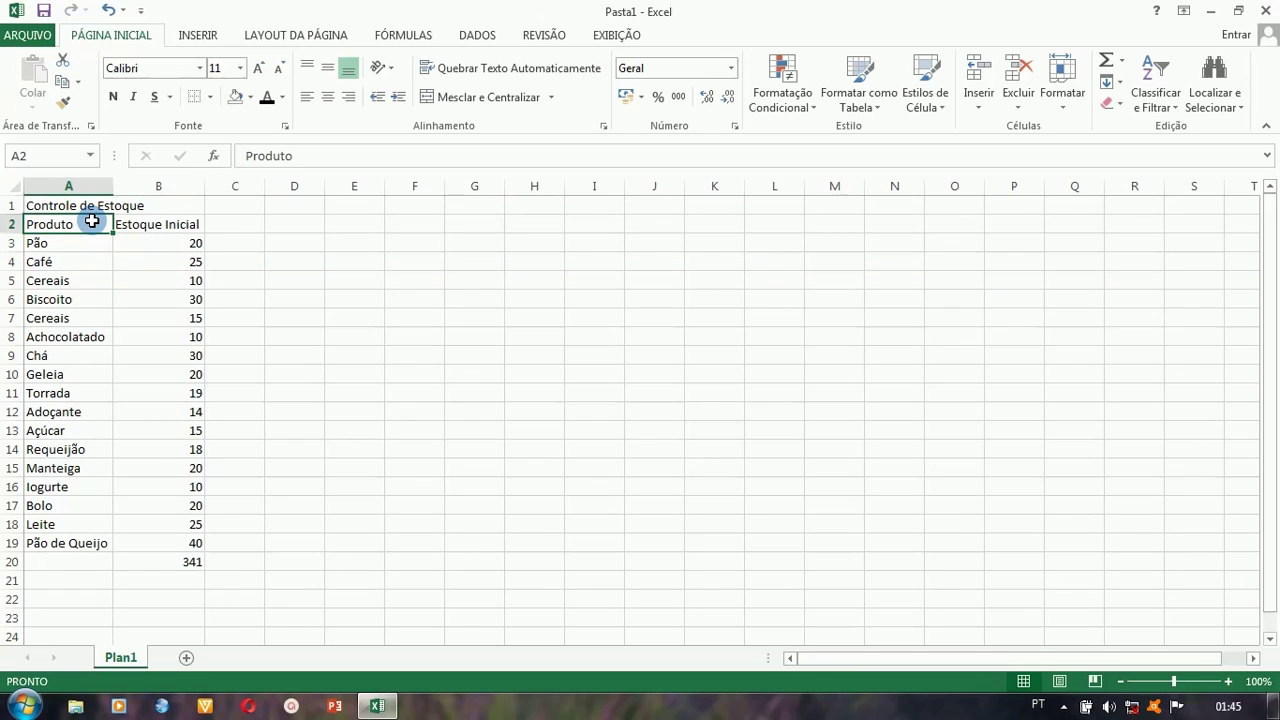
pyautogui.hotkey('ctrl', 'space')
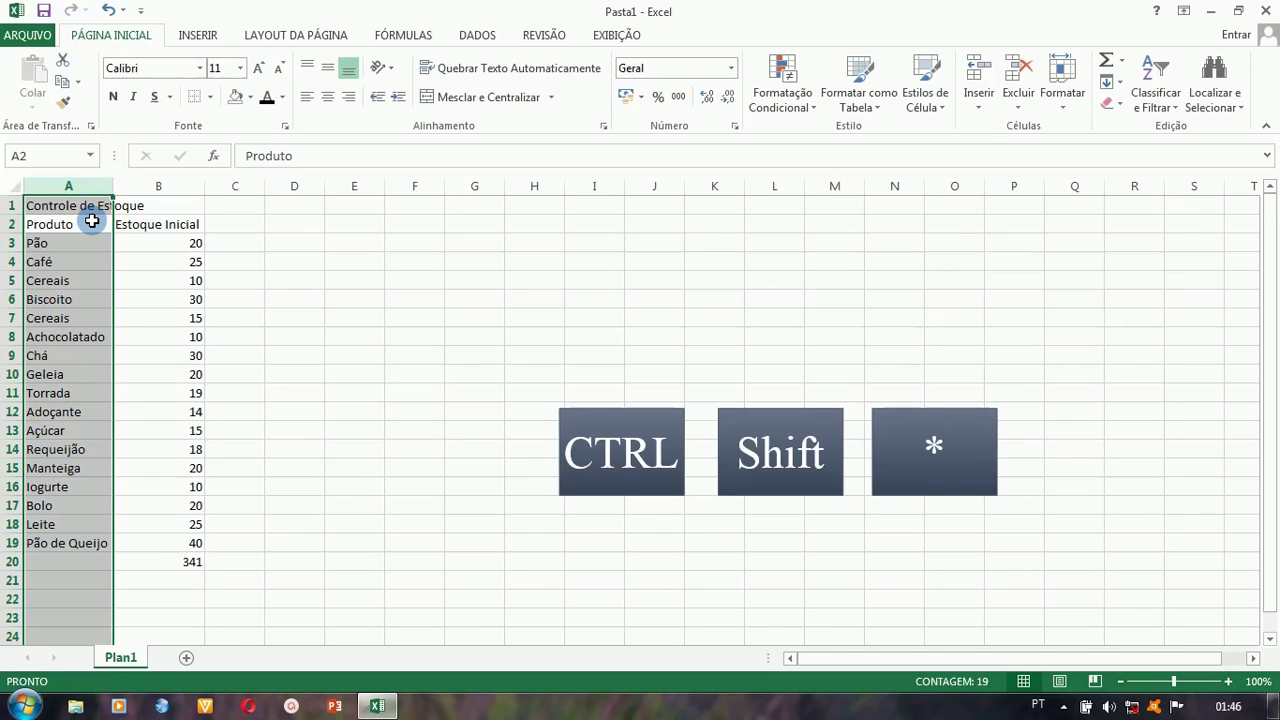
pyautogui.hotkey('ctrl', 'shift', '+')
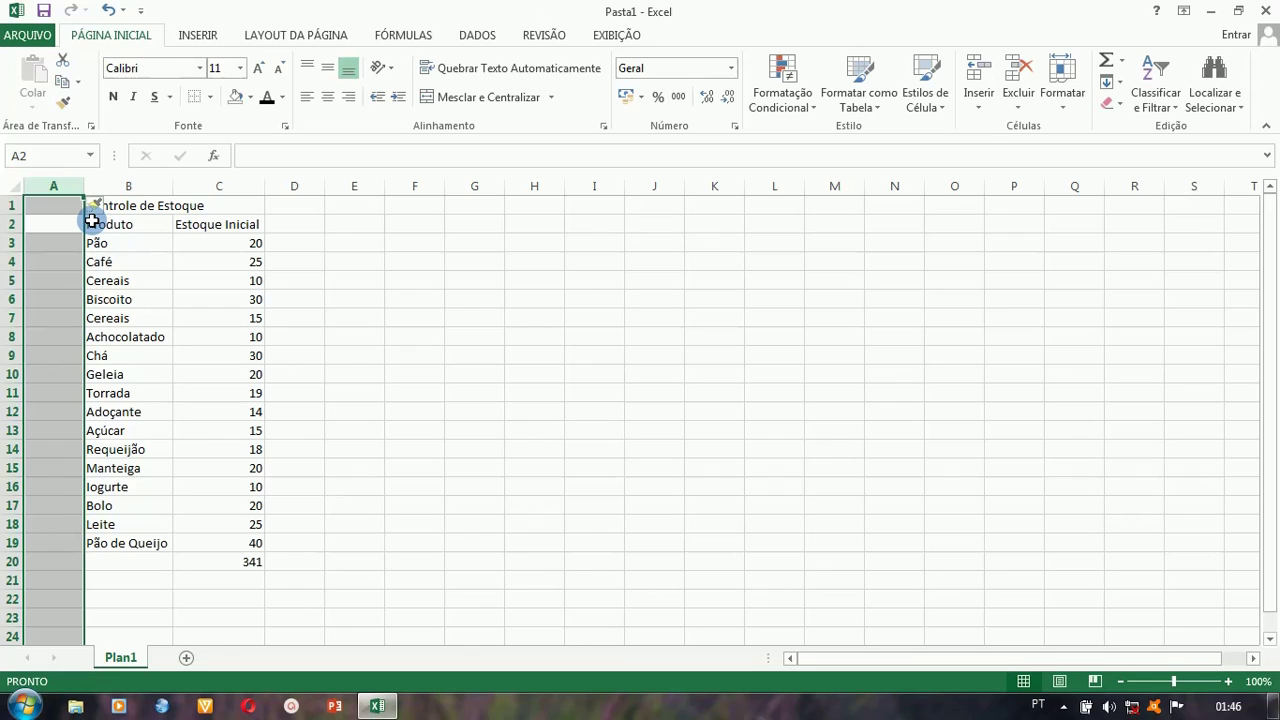
pyautogui.hotkey('ctrl', '-')
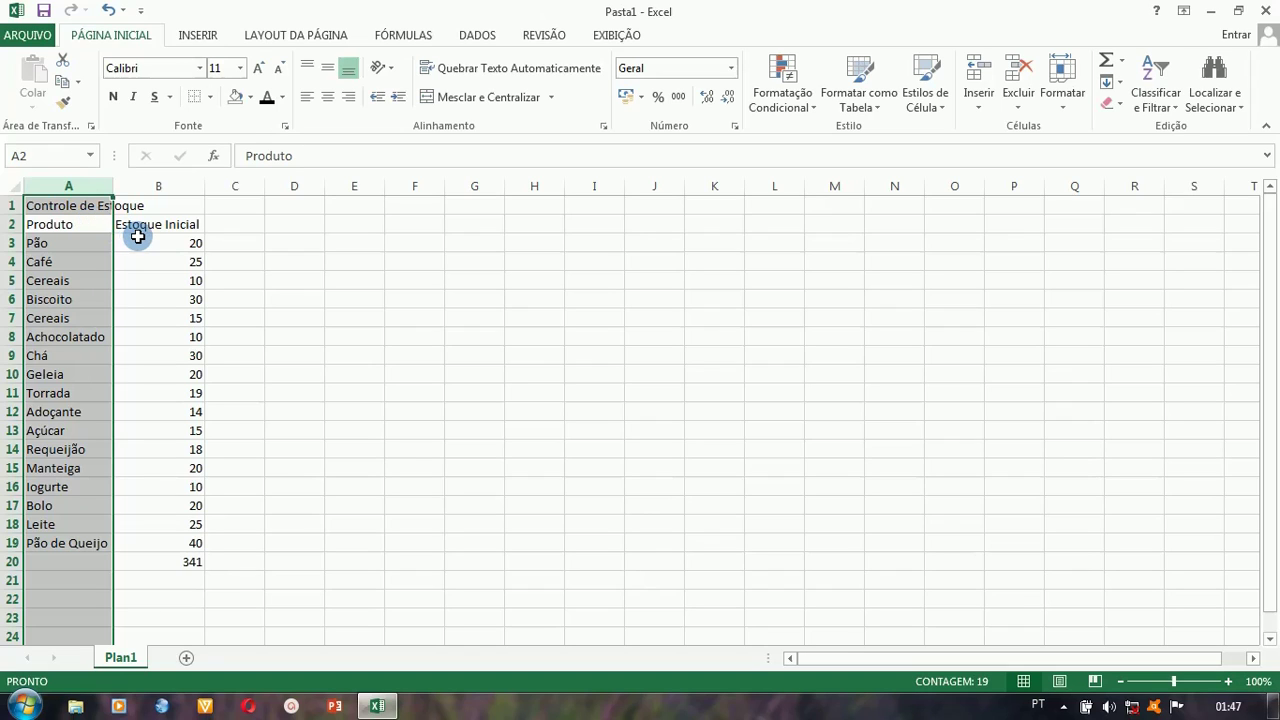
pyautogui.click(137, 237)
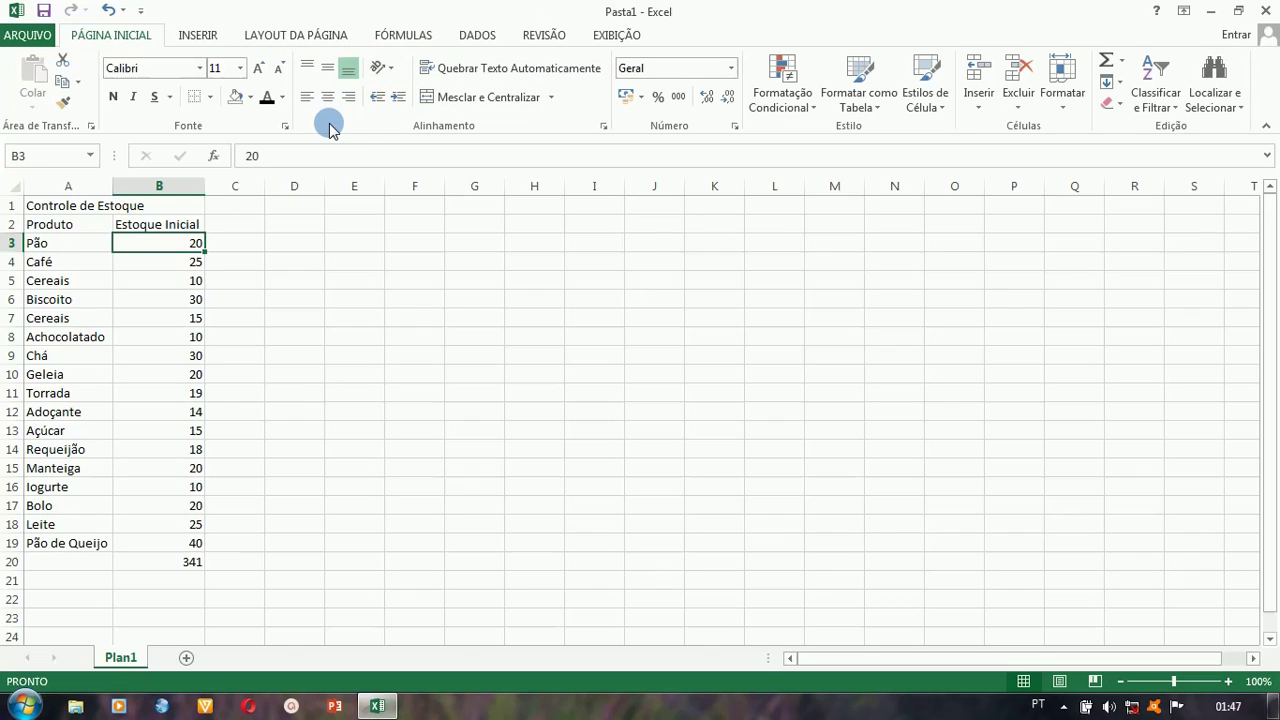
# Hide the sheet's gridlines, the row and column headings, and the formula bar.
pyautogui.click(603, 40)
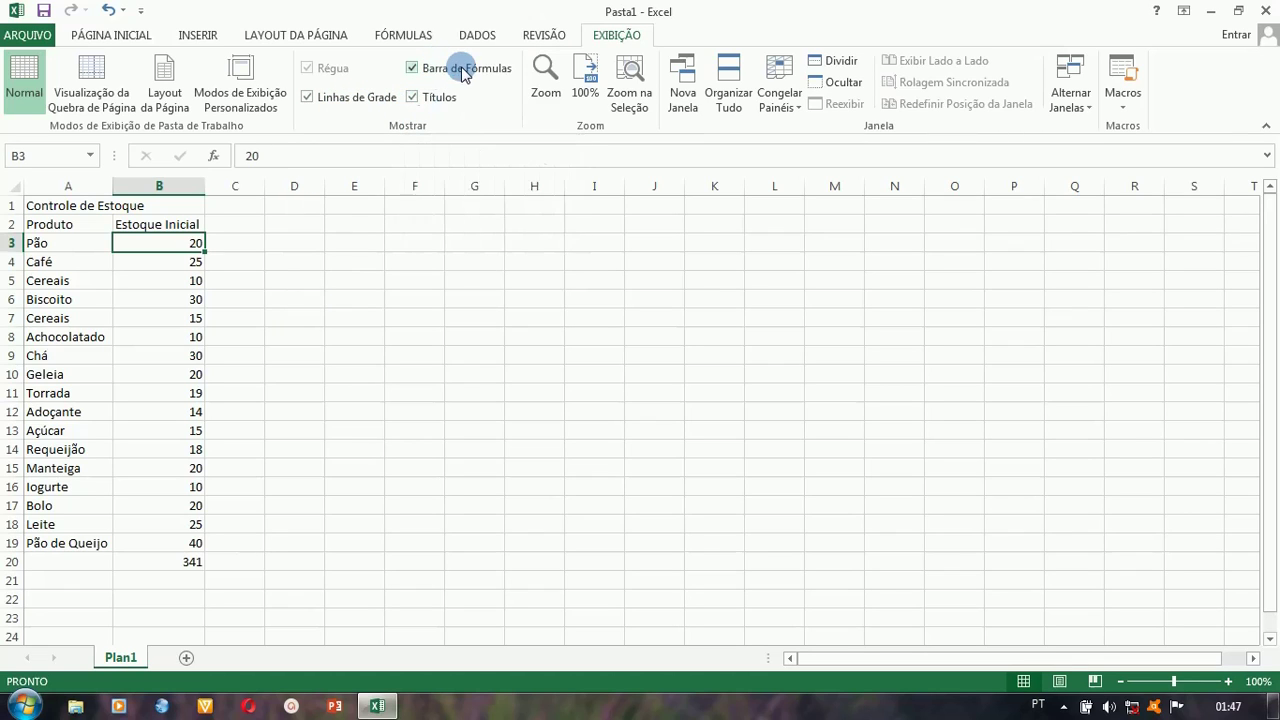
pyautogui.click(307, 98)
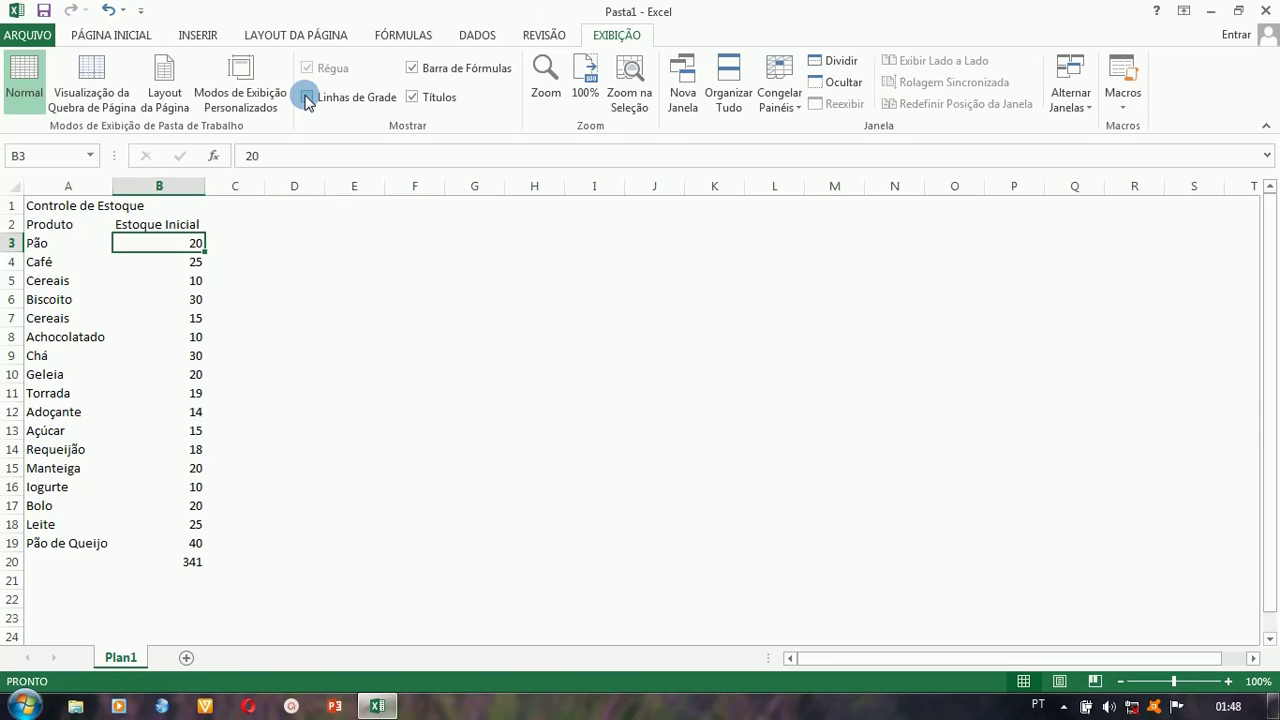
pyautogui.click(414, 99)
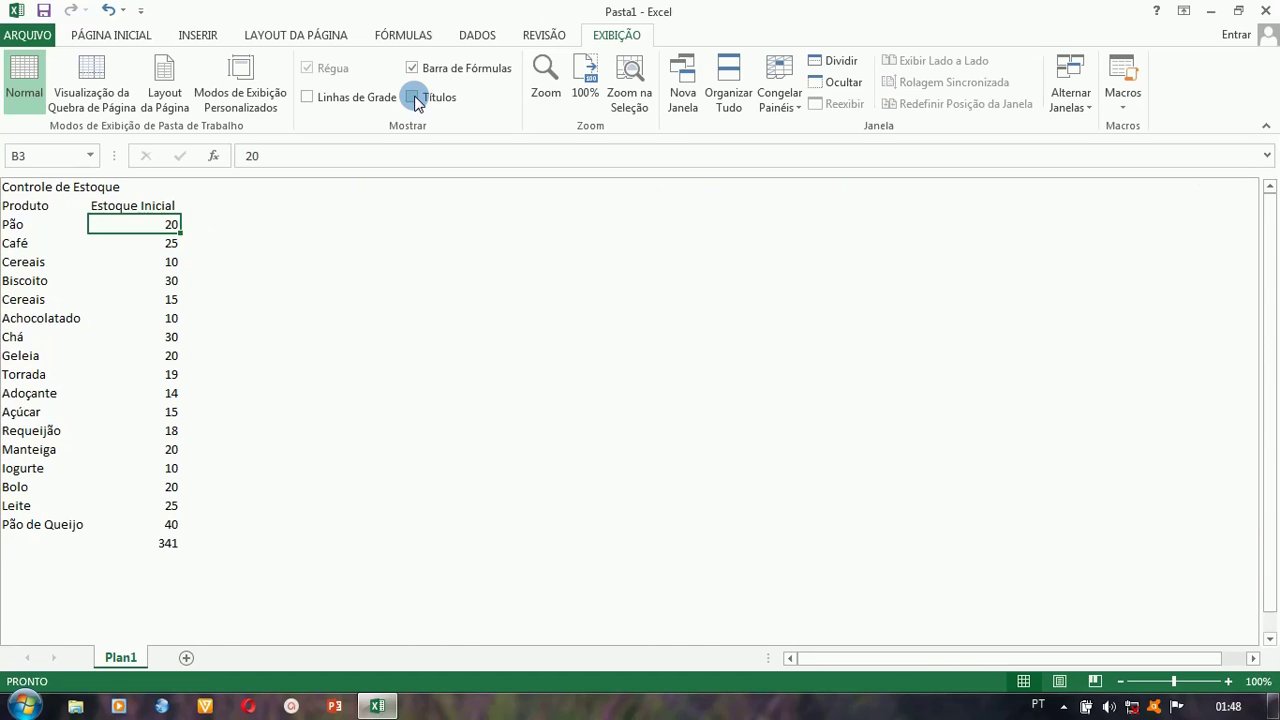
pyautogui.click(412, 69)
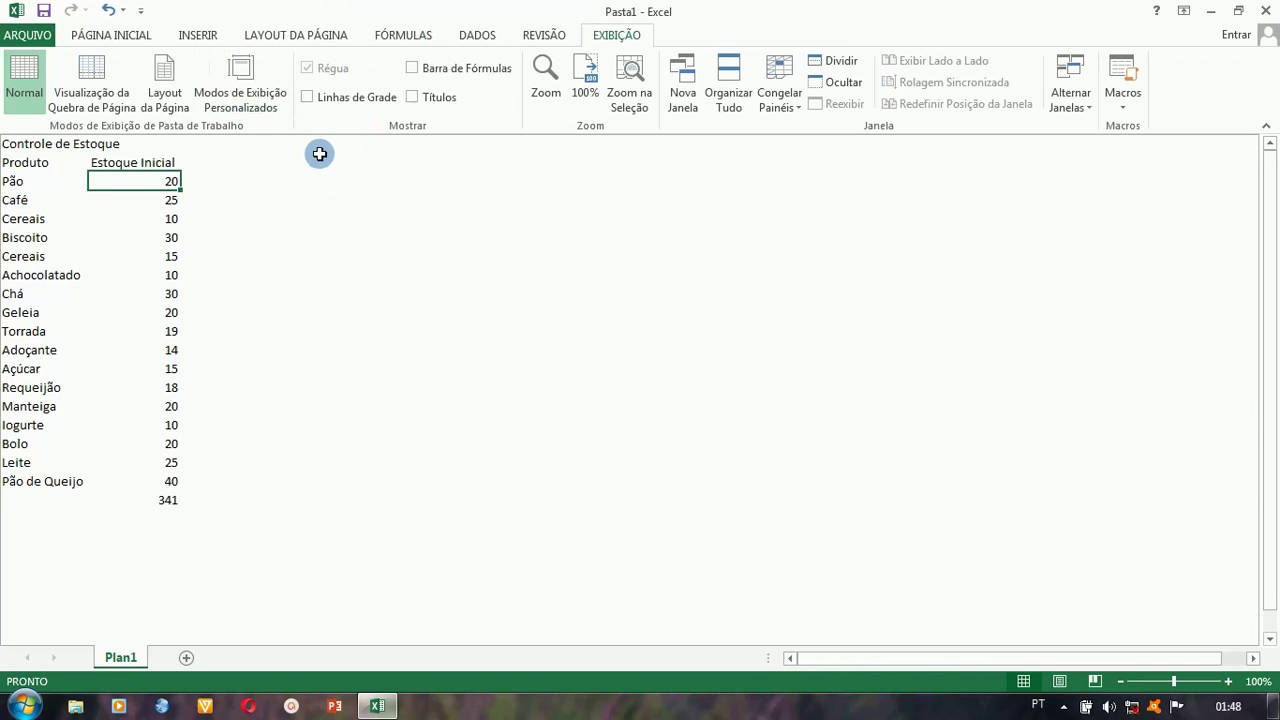
# Collapse and restore the ribbon twice, the second time with the display option Mostrar Guias e Comandos.
pyautogui.hotkey('ctrl', 'F1')
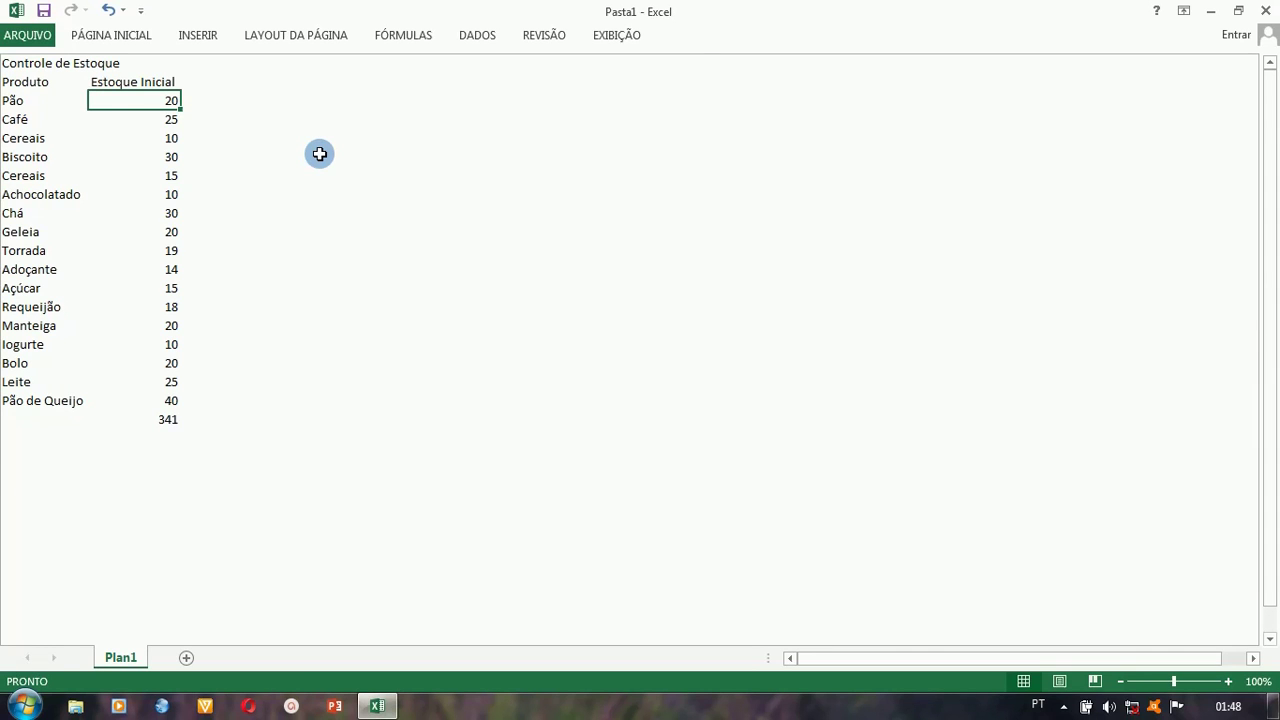
pyautogui.hotkey('ctrl', 'F1')
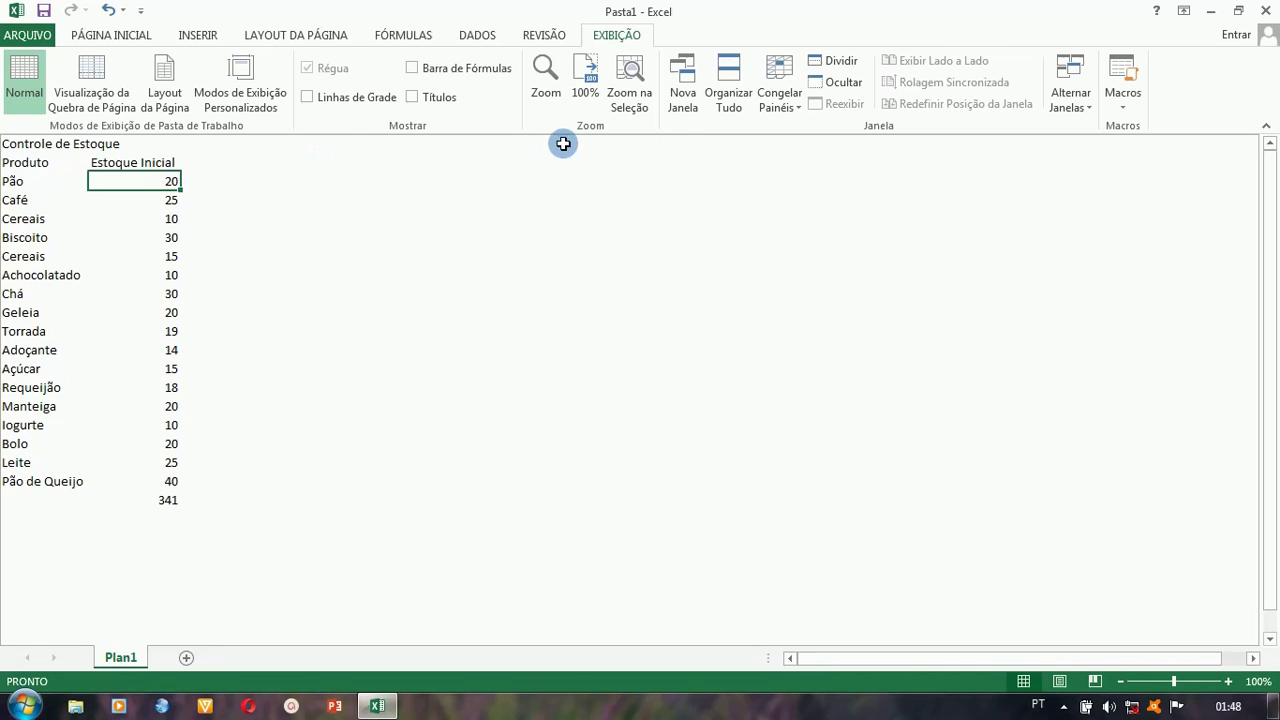
pyautogui.click(1267, 130)
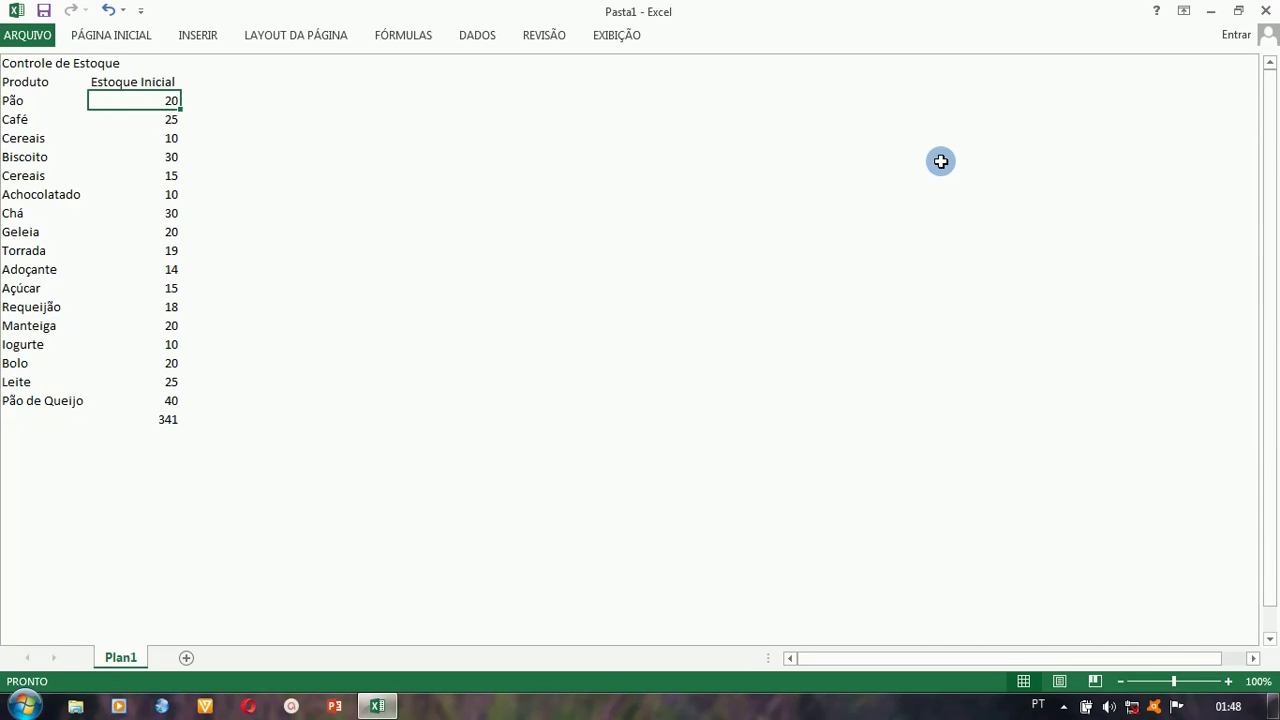
pyautogui.click(1184, 12)
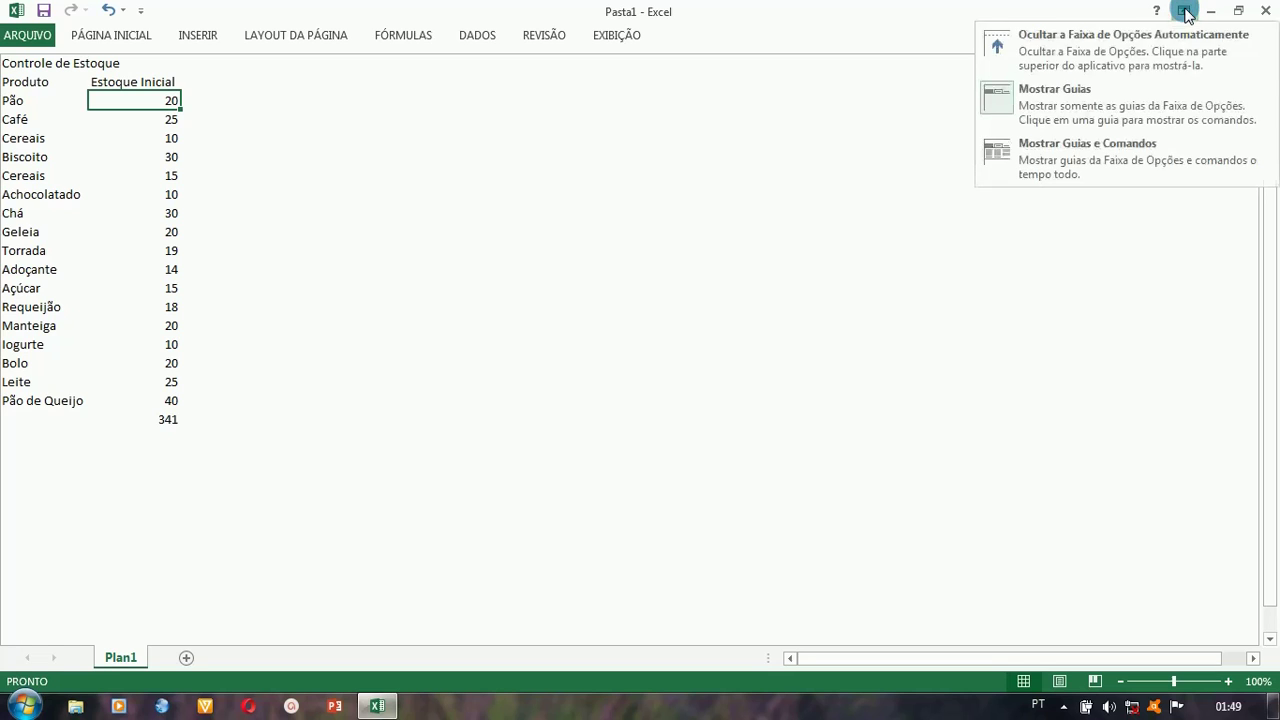
pyautogui.click(1113, 160)
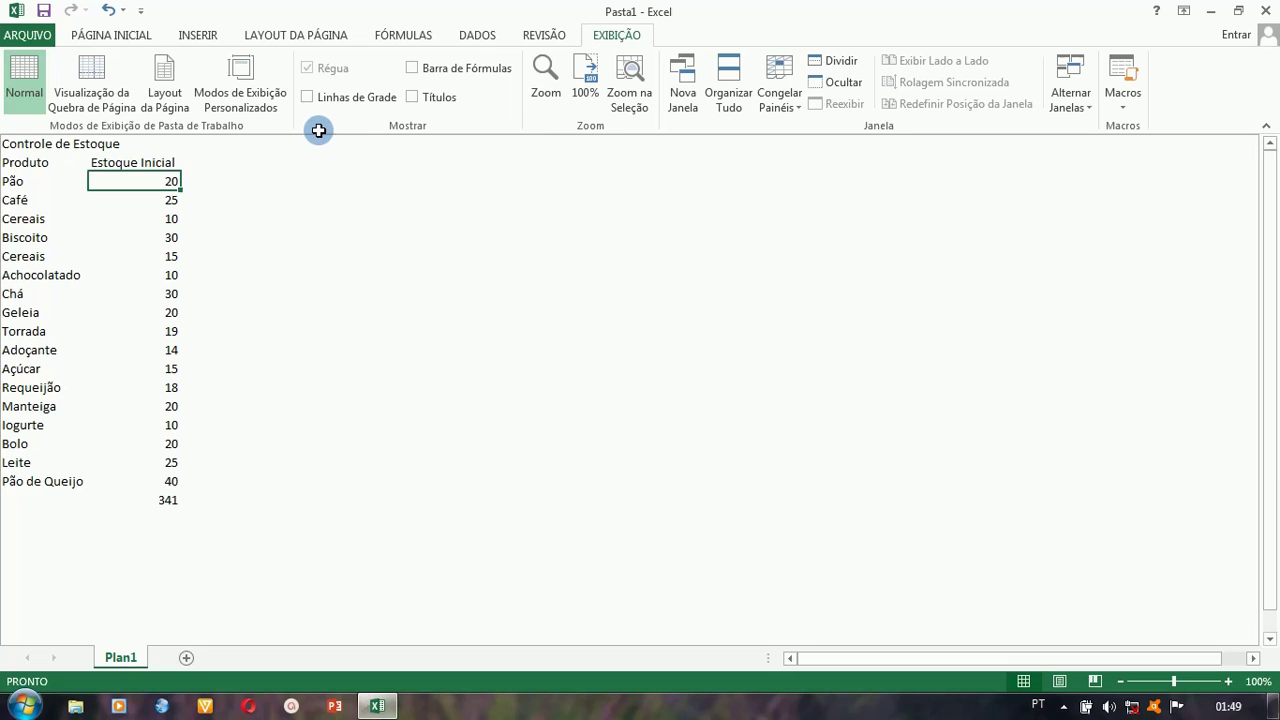
# Show the gridlines, the row and column headings, and the formula bar again.
pyautogui.click(308, 97)
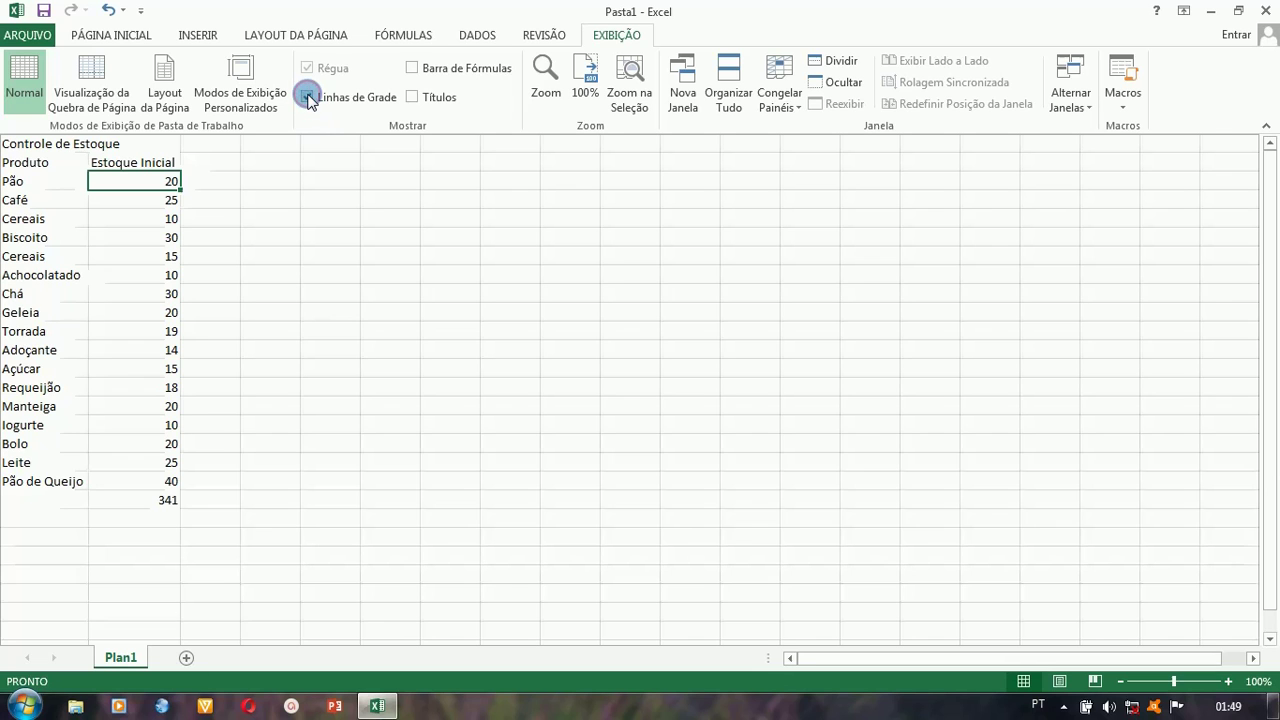
pyautogui.click(413, 97)
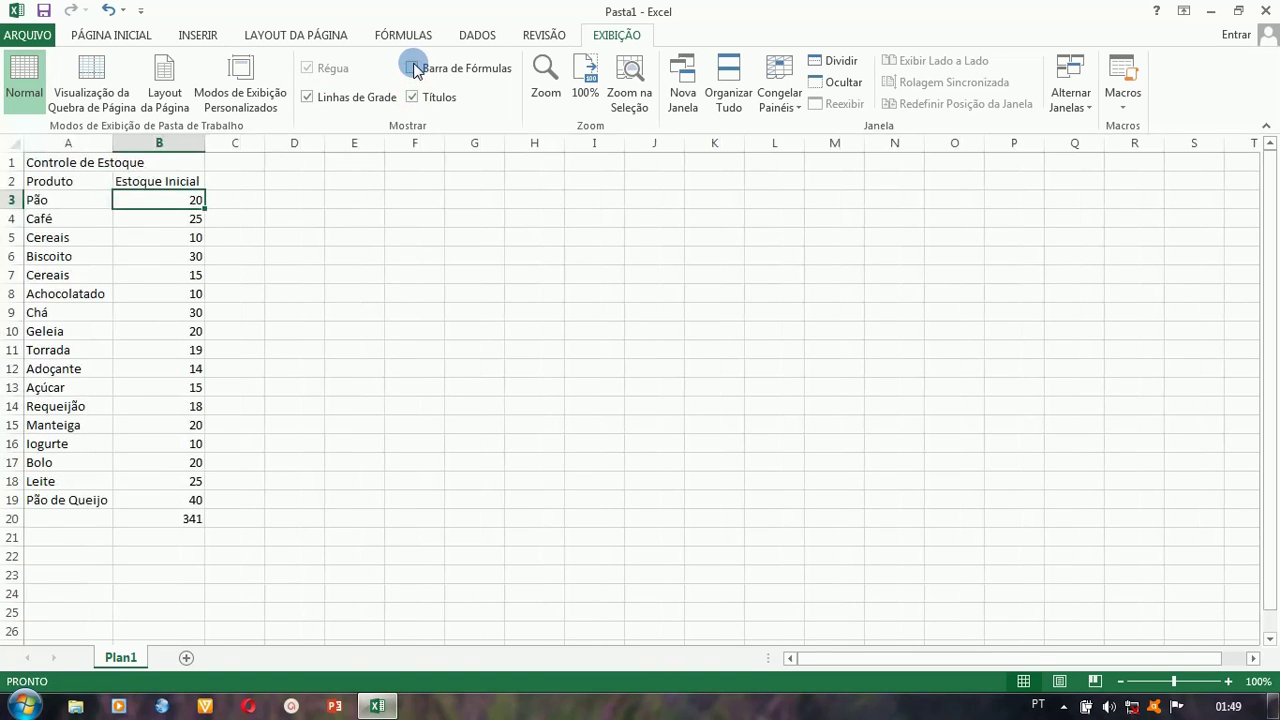
pyautogui.click(413, 68)
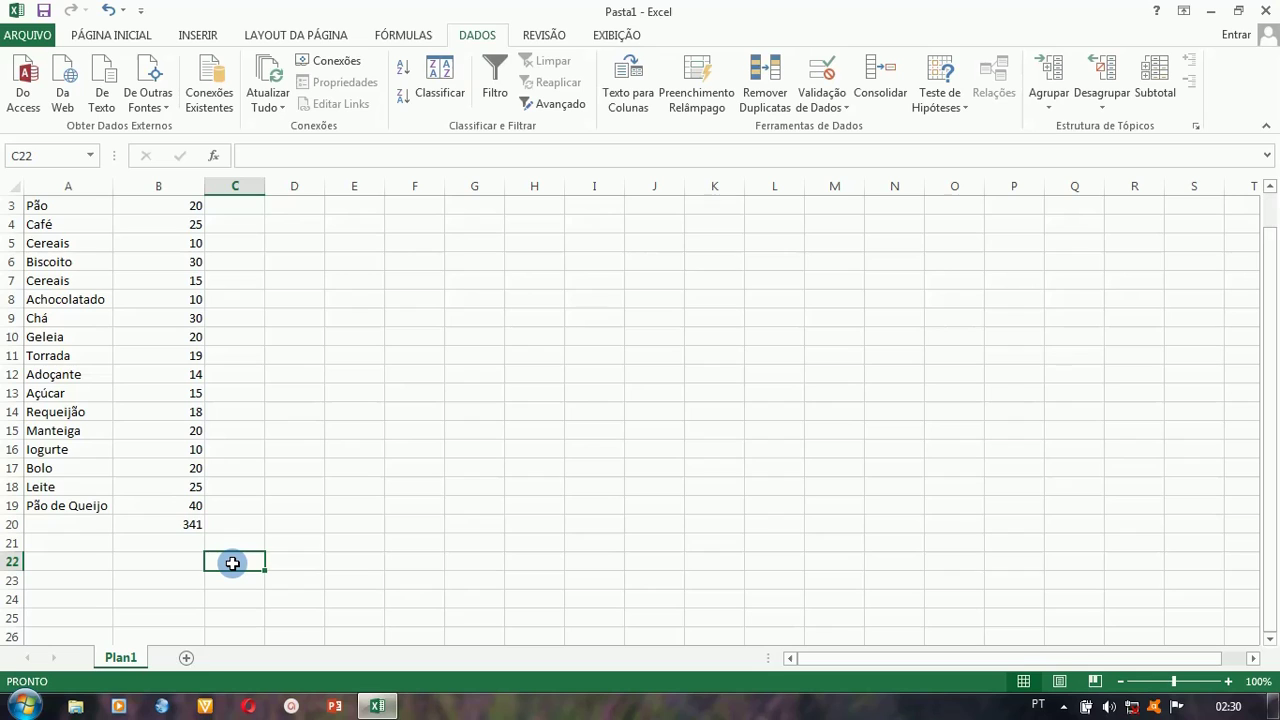
# Enter the numbers 1 to 5 down column C in cells C22:C26.
pyautogui.write('1')
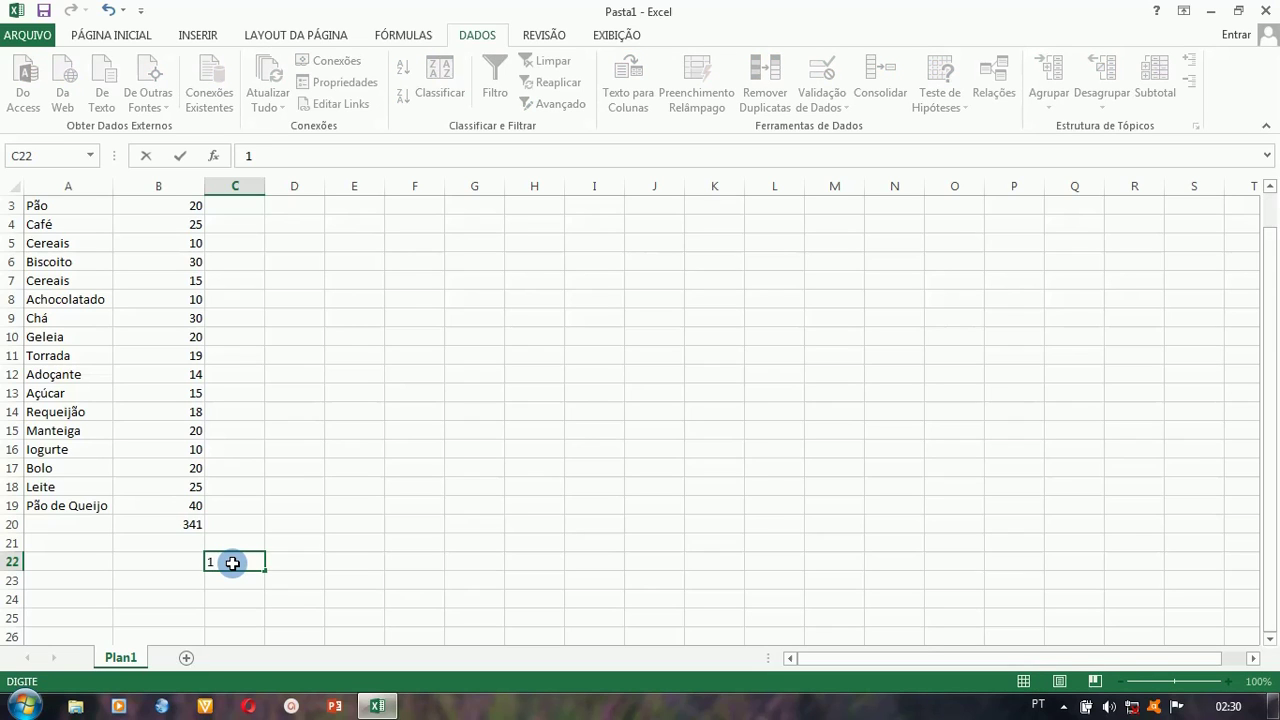
pyautogui.press('Return')
pyautogui.write('2')
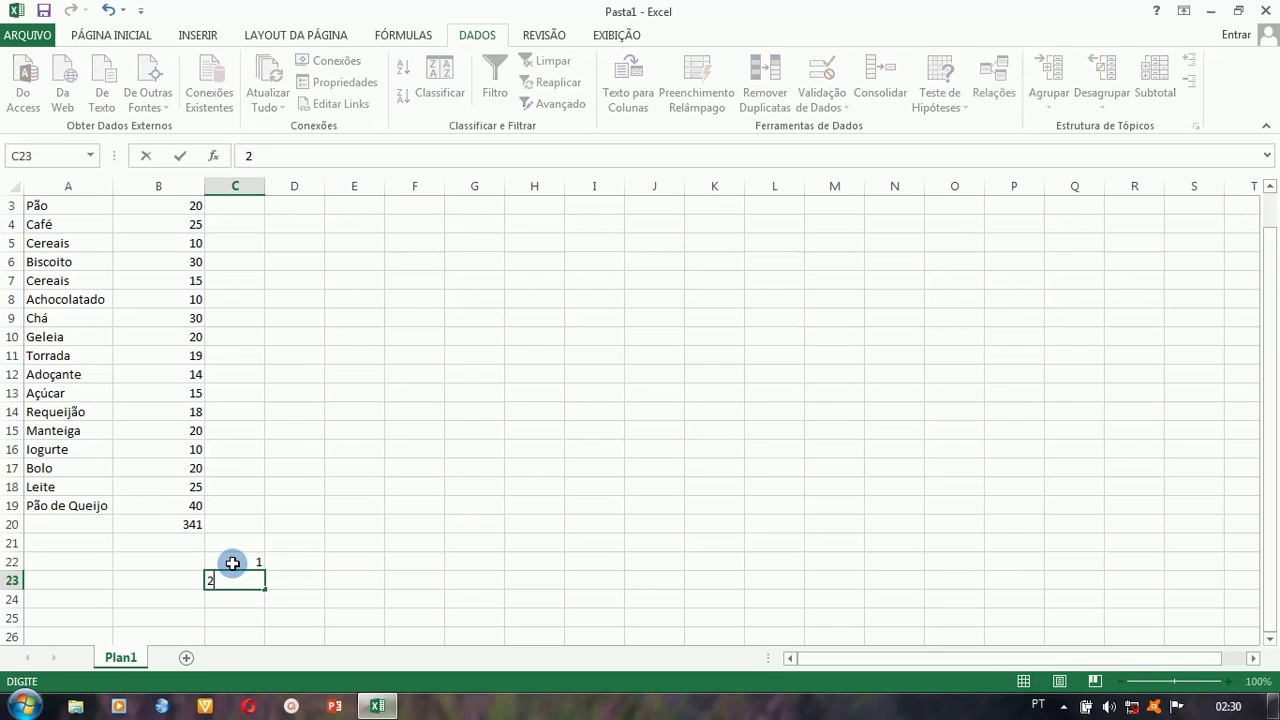
pyautogui.press('Return')
pyautogui.write('3')
pyautogui.press('Return')
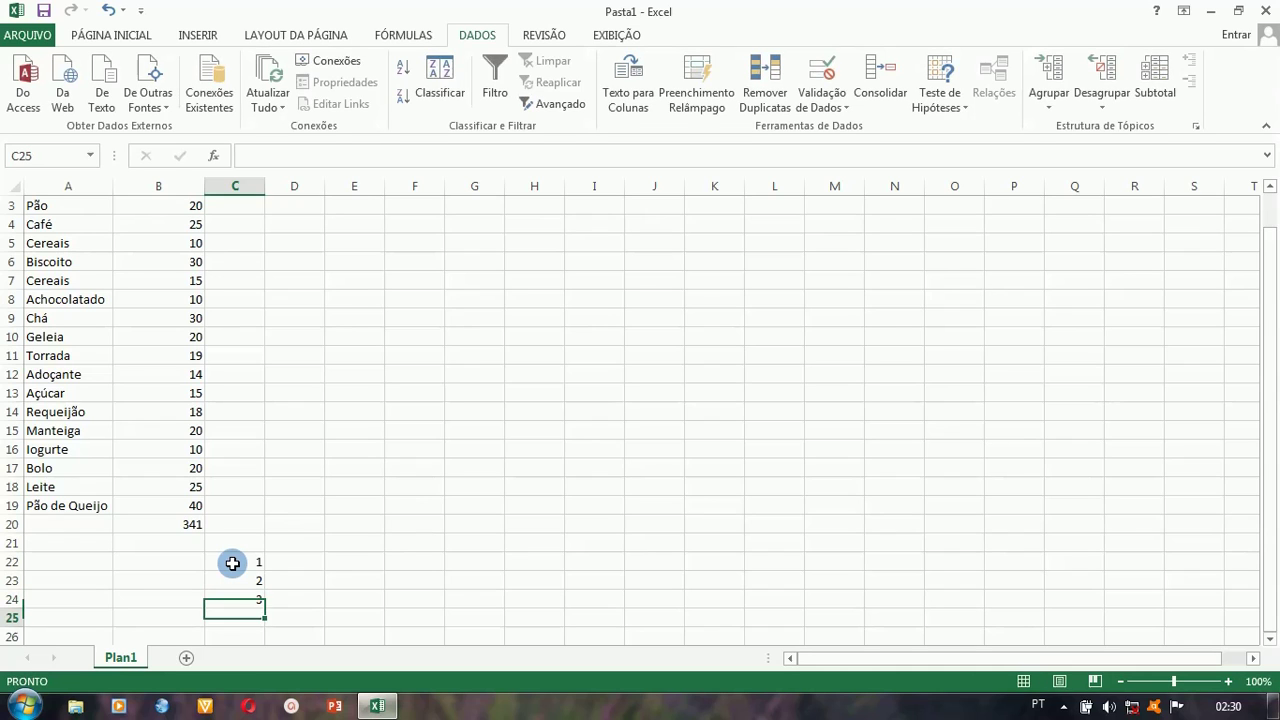
pyautogui.write('4')
pyautogui.press('Return')
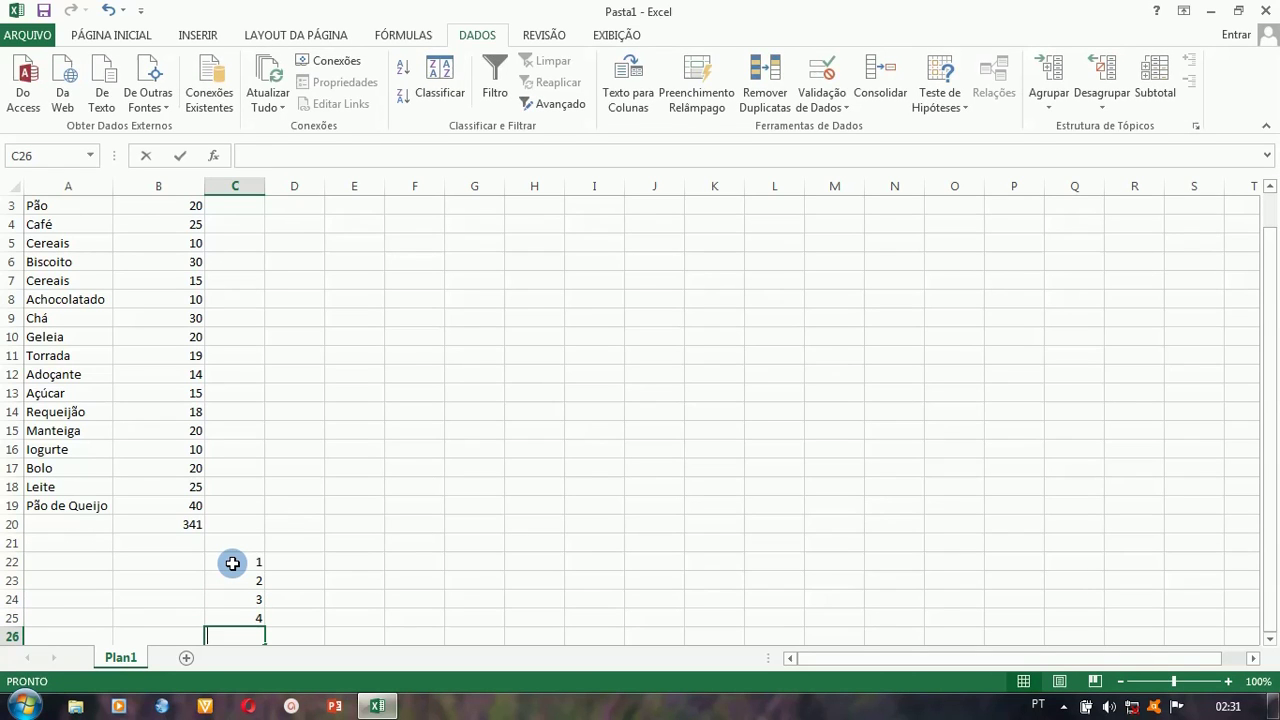
pyautogui.write('5')
pyautogui.press('Return')
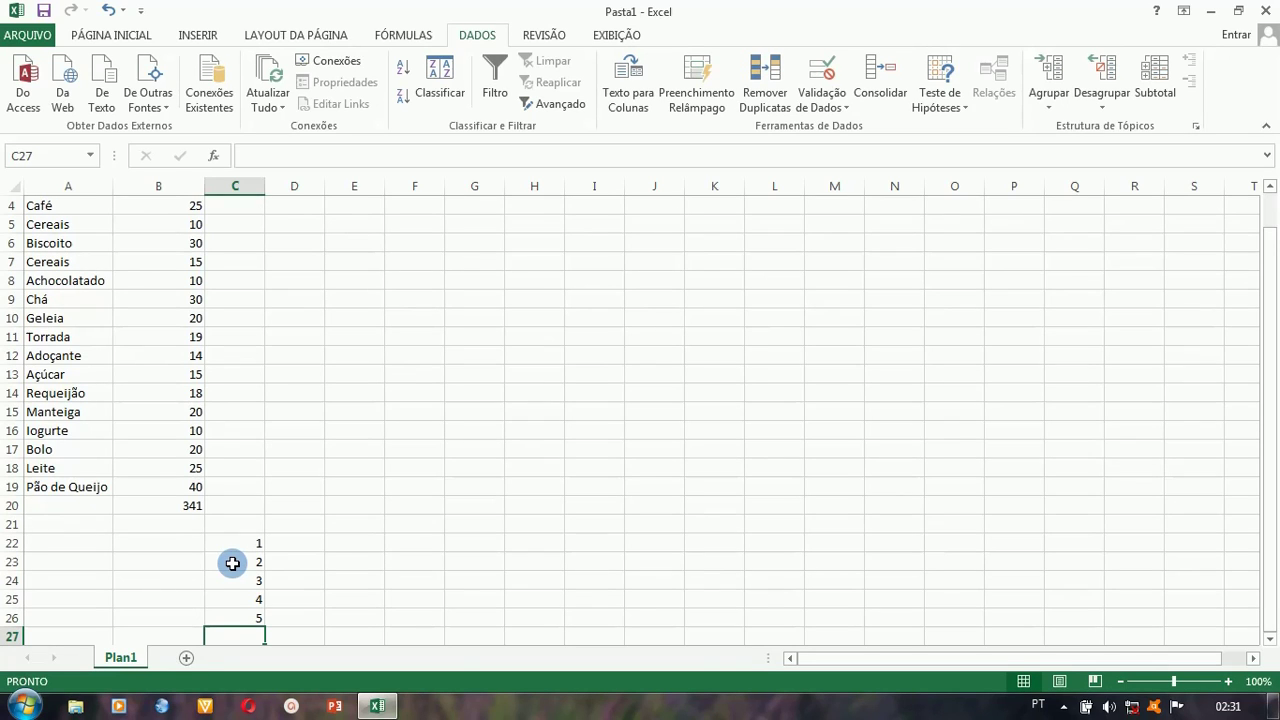
# Enter 1 in cell D22 and 2 in cell D23 beside the number list.
pyautogui.click(289, 544)
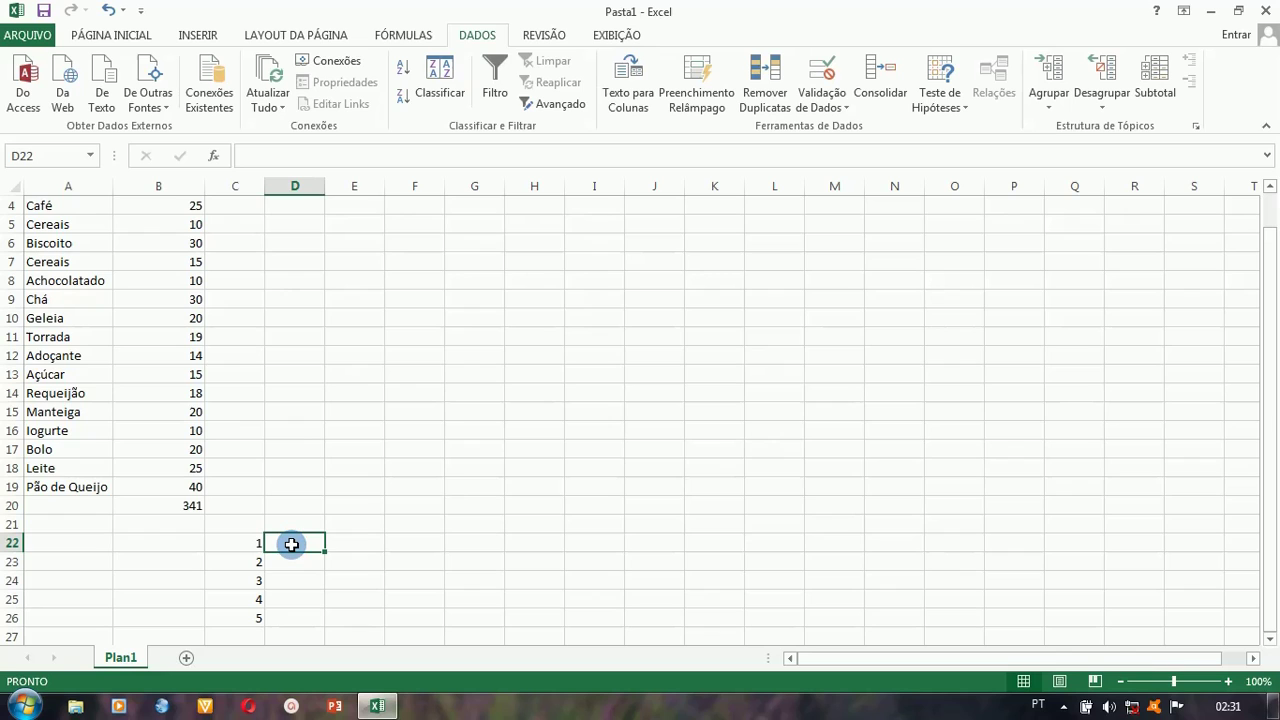
pyautogui.write('1')
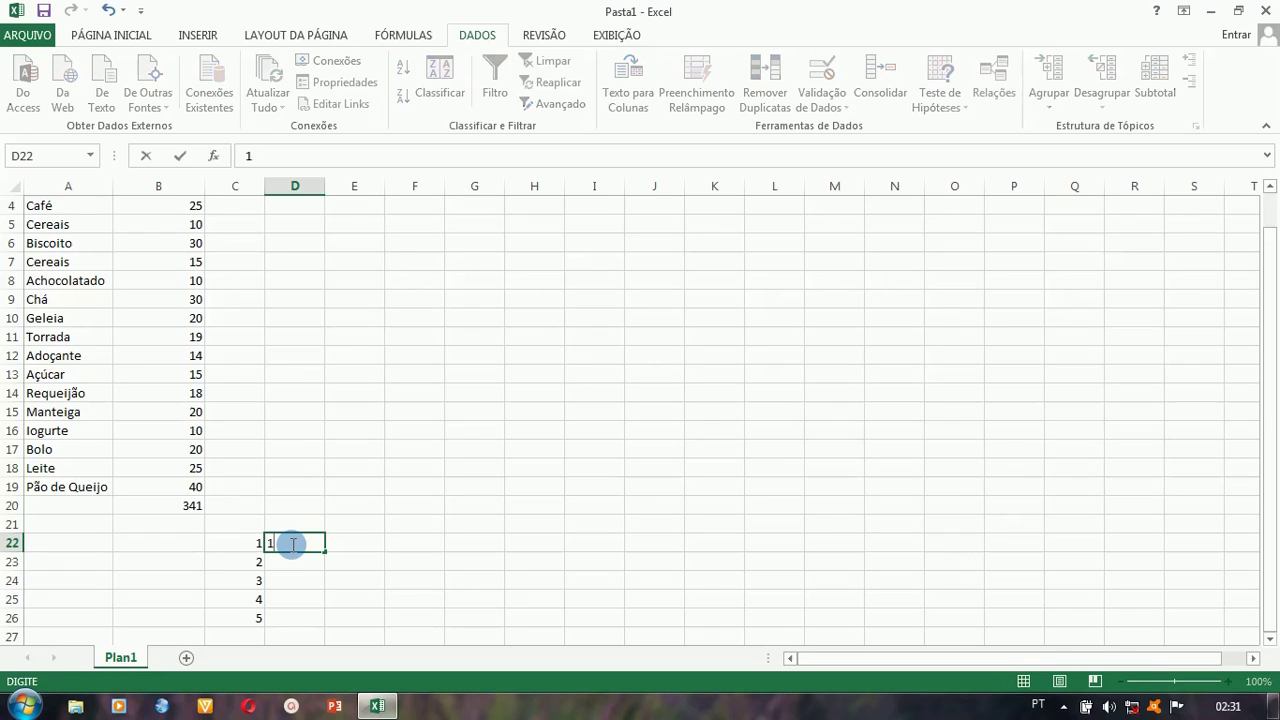
pyautogui.press('Return')
pyautogui.click(317, 540)
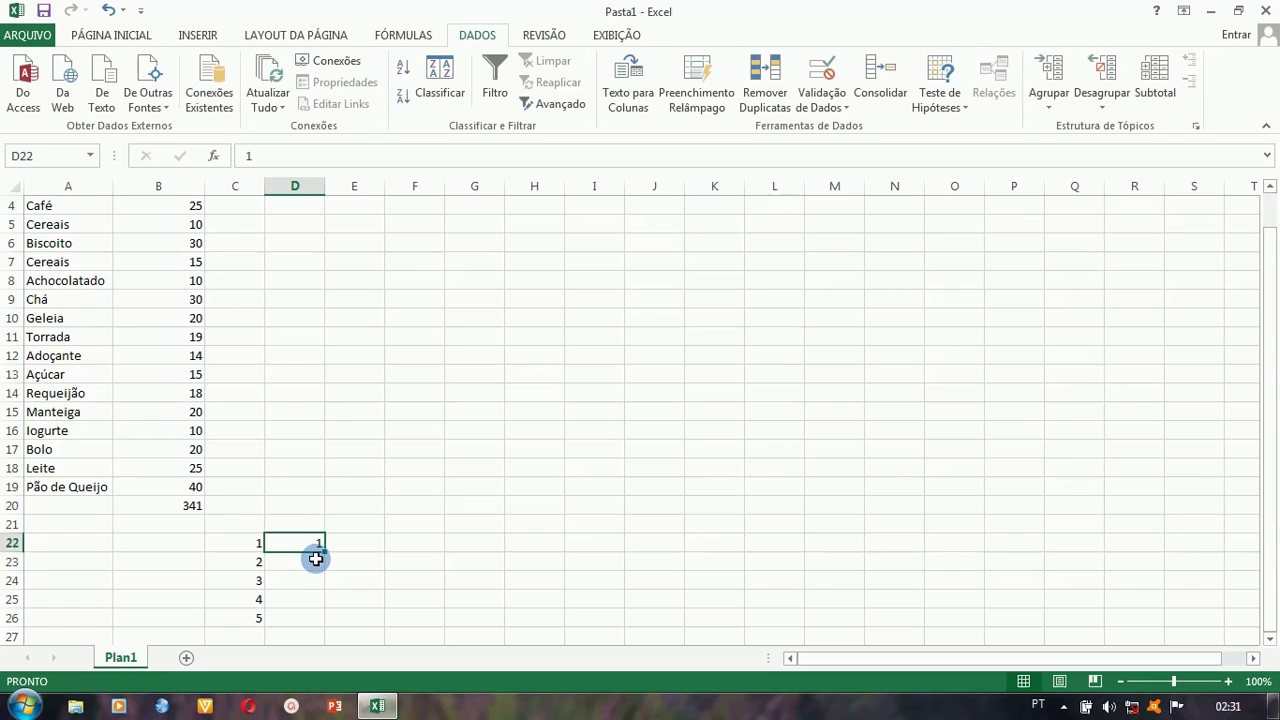
pyautogui.click(316, 558)
pyautogui.write('2')
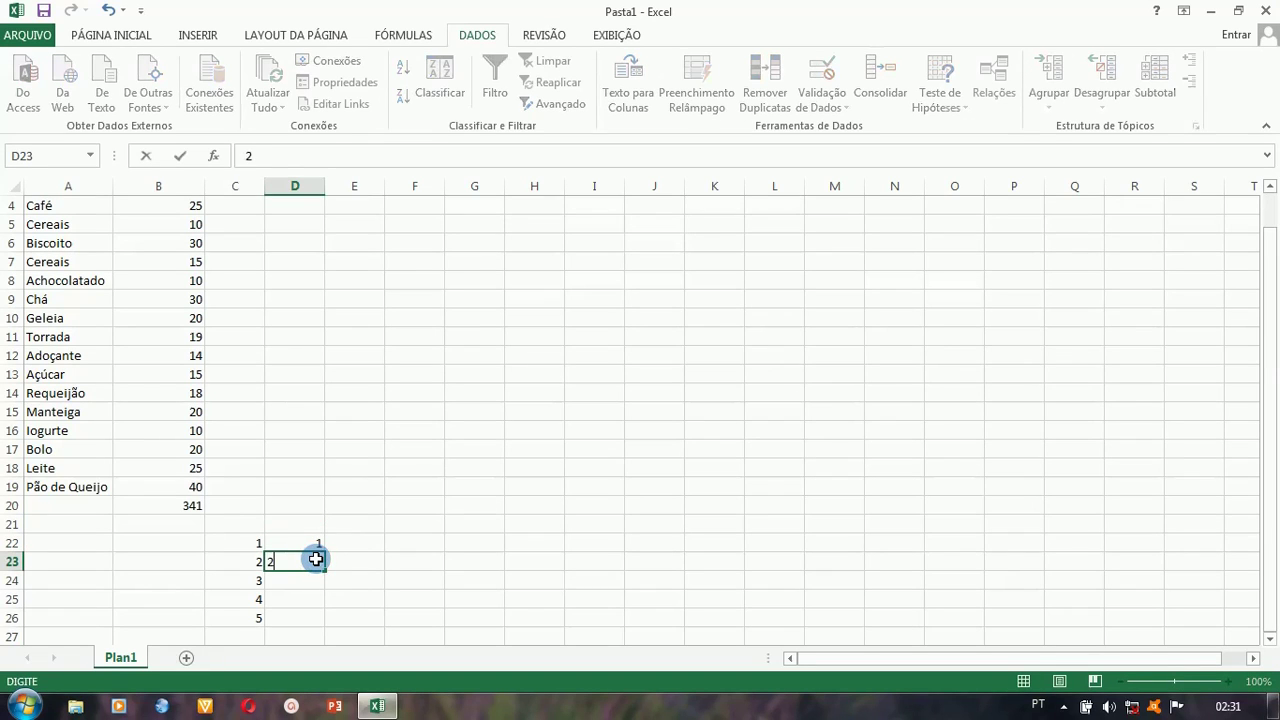
pyautogui.press('Escape')
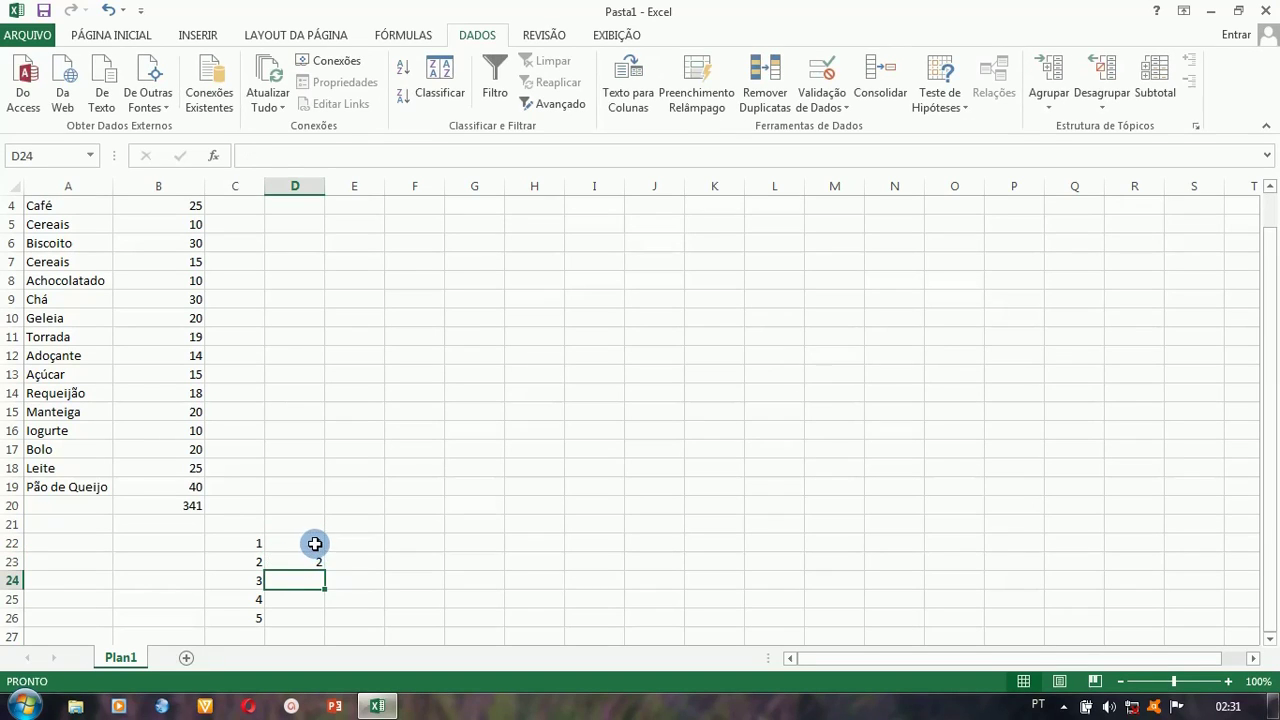
# Extend the series in D22:D23 down column D to cell D32, filling the numbers up to 11.
pyautogui.click(314, 542)
pyautogui.moveTo(316, 558); pyautogui.dragTo(316, 563)
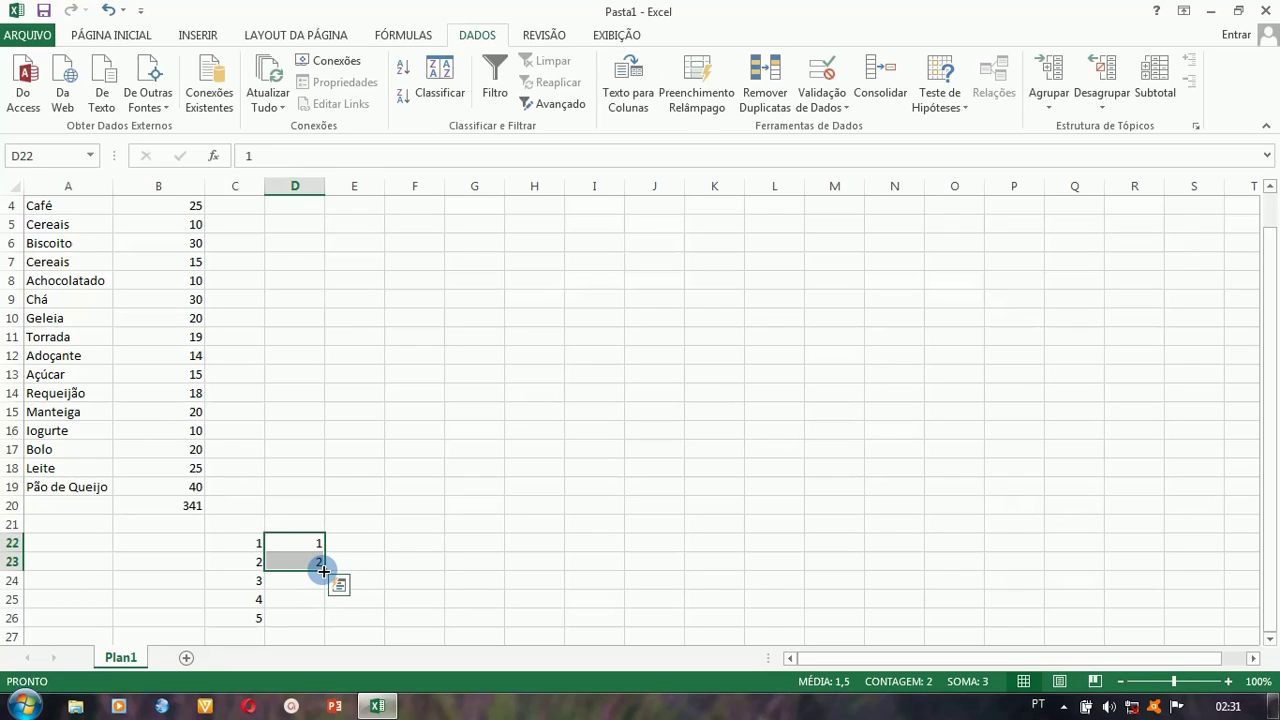
pyautogui.moveTo(323, 569); pyautogui.dragTo(337, 591)
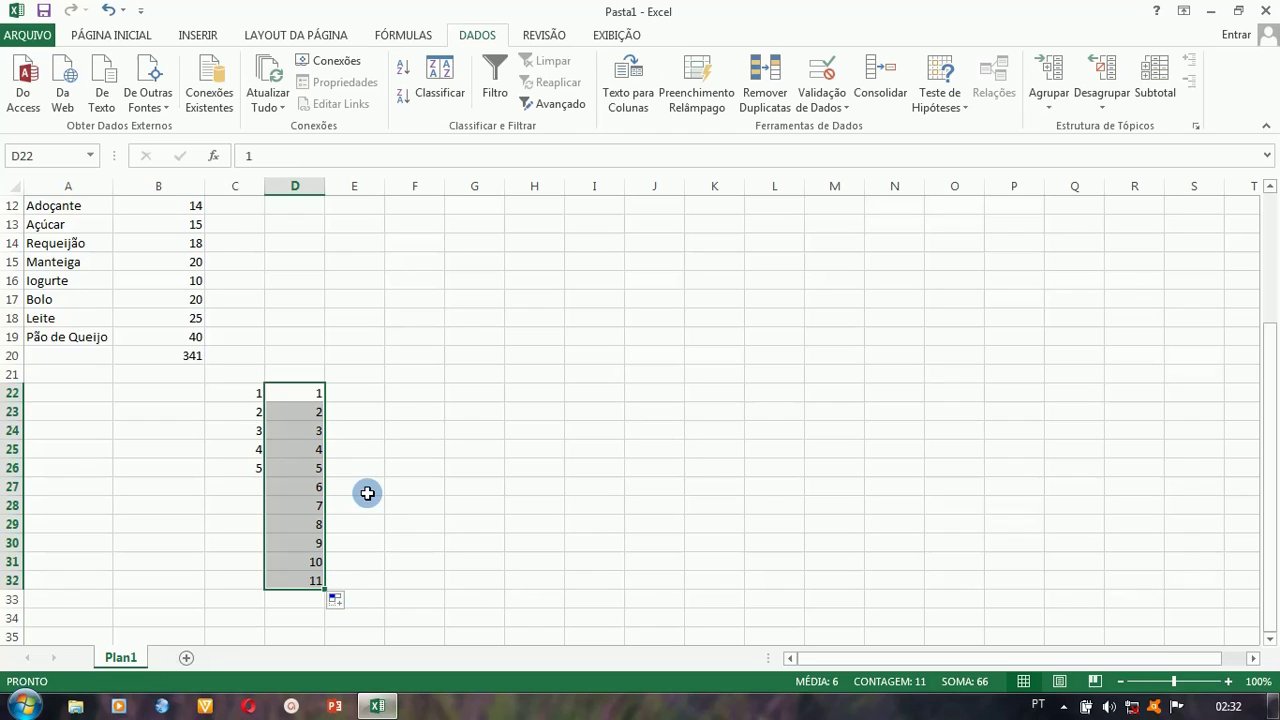
# Enter 1 in E22 and 2 in E23, and extend the series down to cell E32.
pyautogui.click(366, 388)
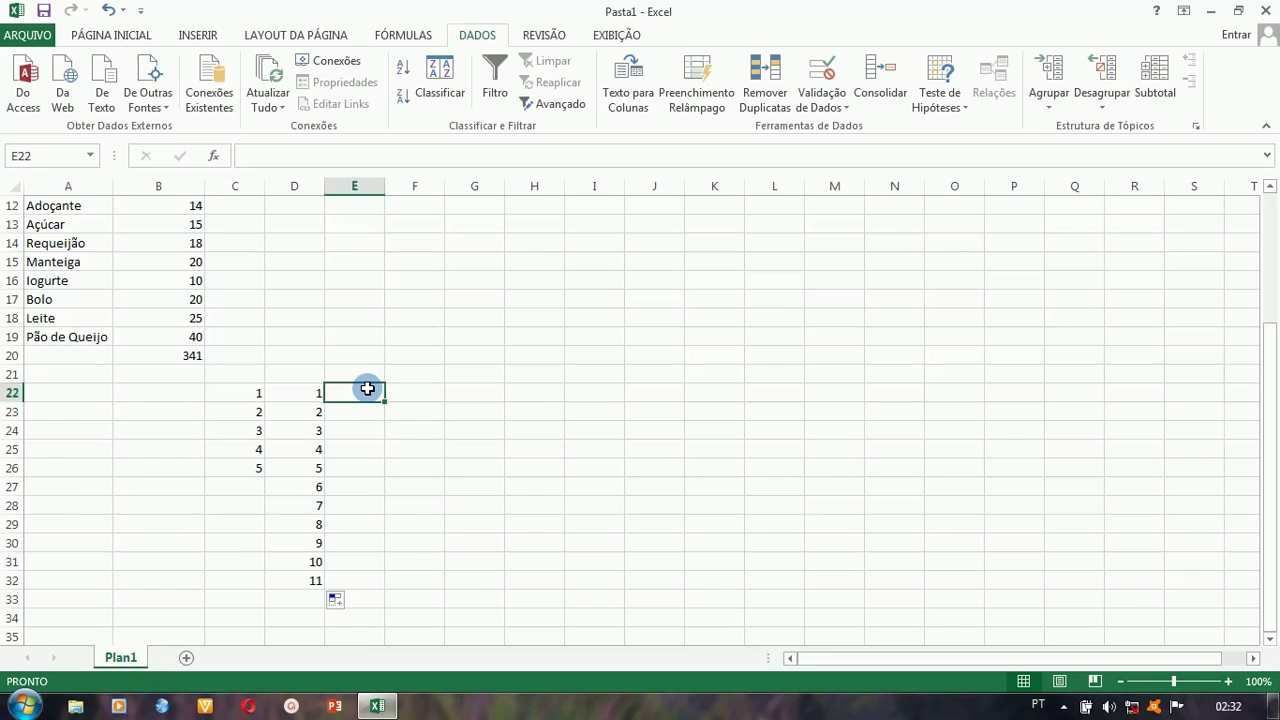
pyautogui.write('1')
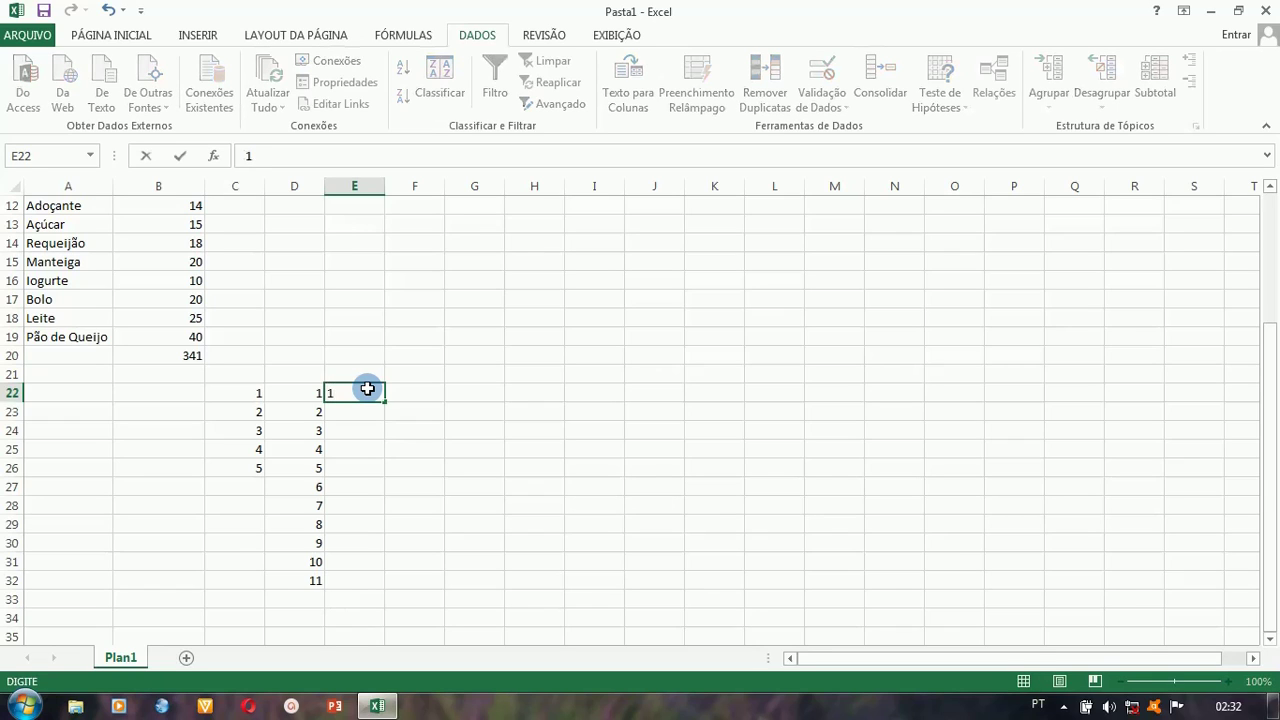
pyautogui.hotkey('ctrl', 'Return')
pyautogui.press('Return')
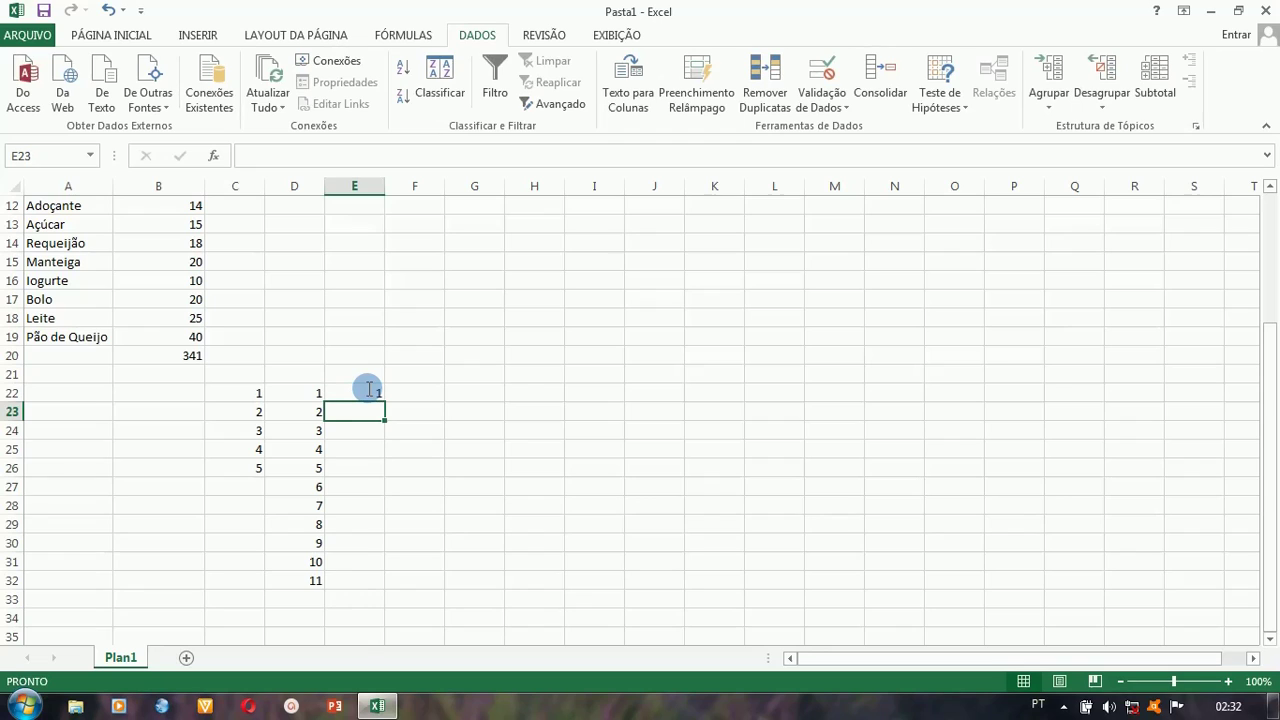
pyautogui.write('2')
pyautogui.hotkey('ctrl', 'Return')
pyautogui.press('Return')
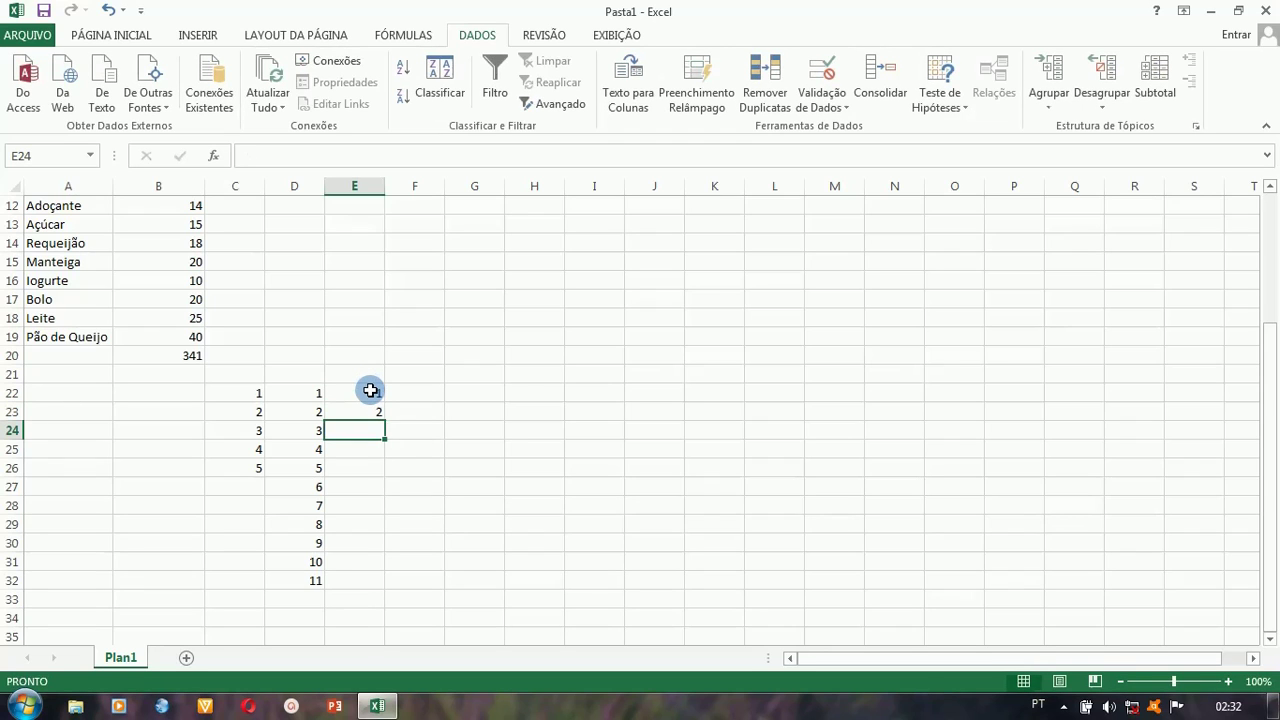
pyautogui.moveTo(371, 390); pyautogui.dragTo(374, 413)
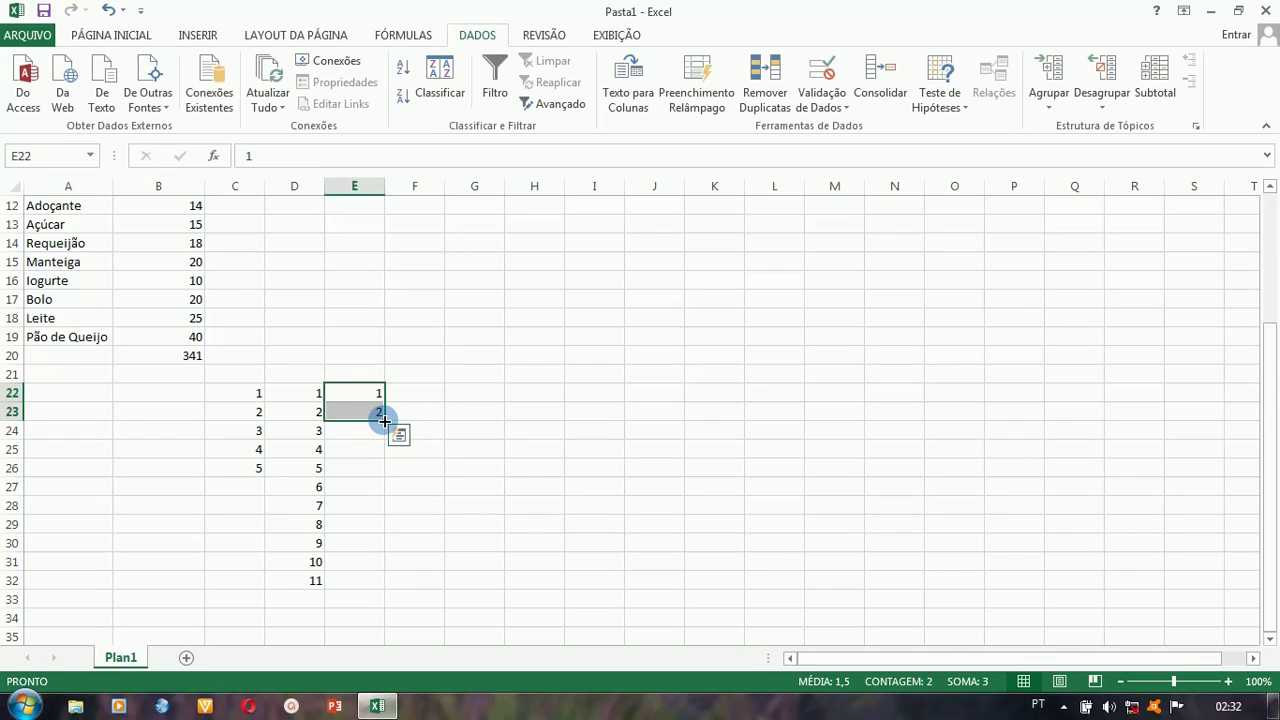
pyautogui.moveTo(384, 421); pyautogui.dragTo(383, 583)
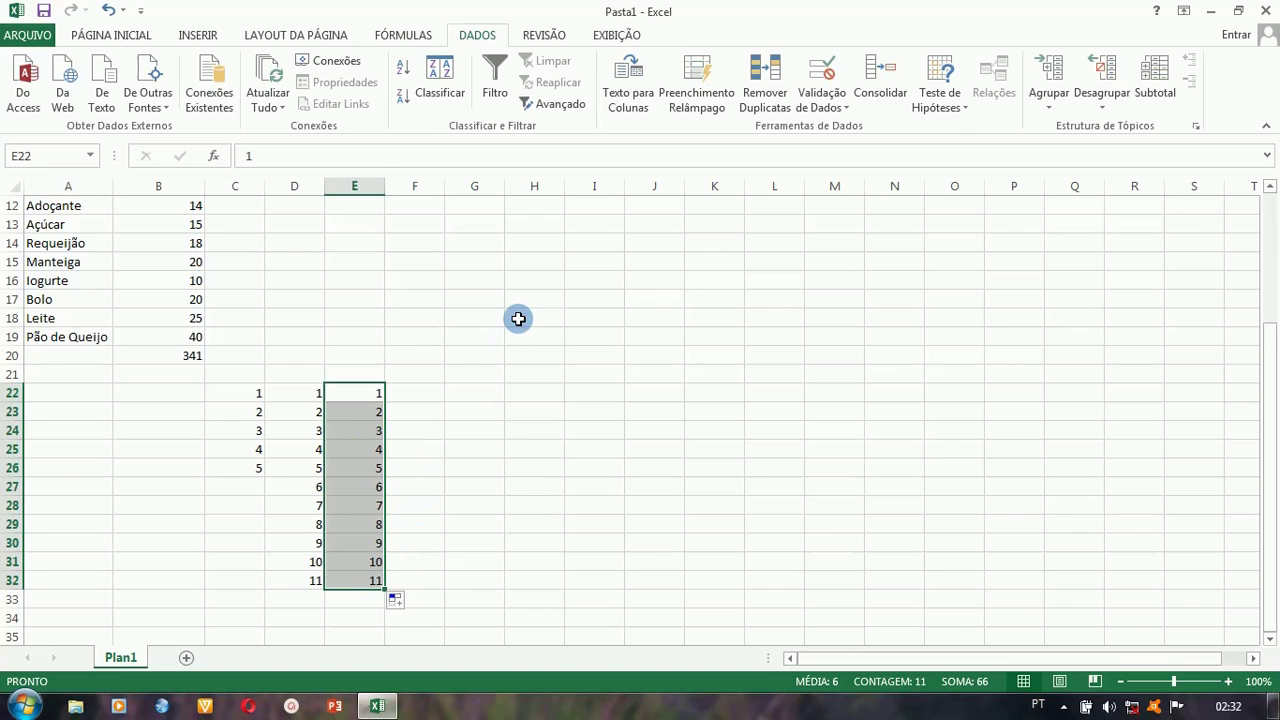
# Apply the custom number format 0"°" to the series in E22:E32, so each number carries an ordinal symbol.
pyautogui.scroll(1, 518, 318)
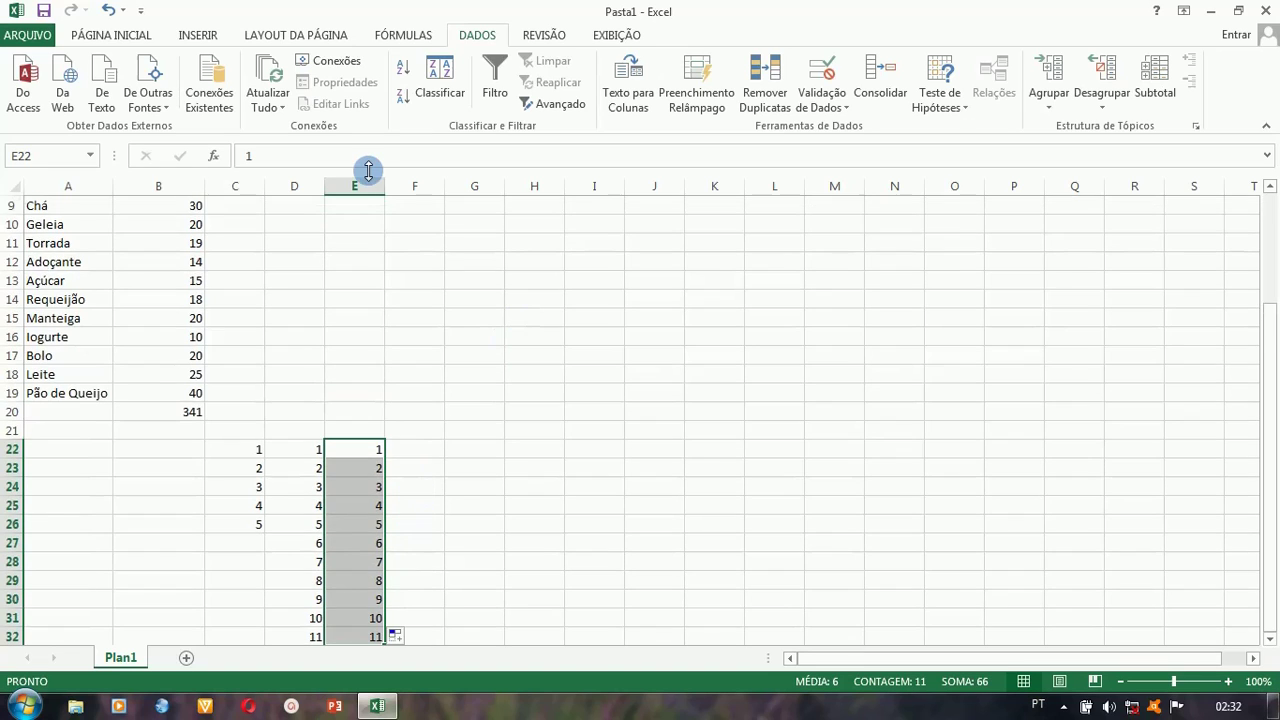
pyautogui.click(130, 36)
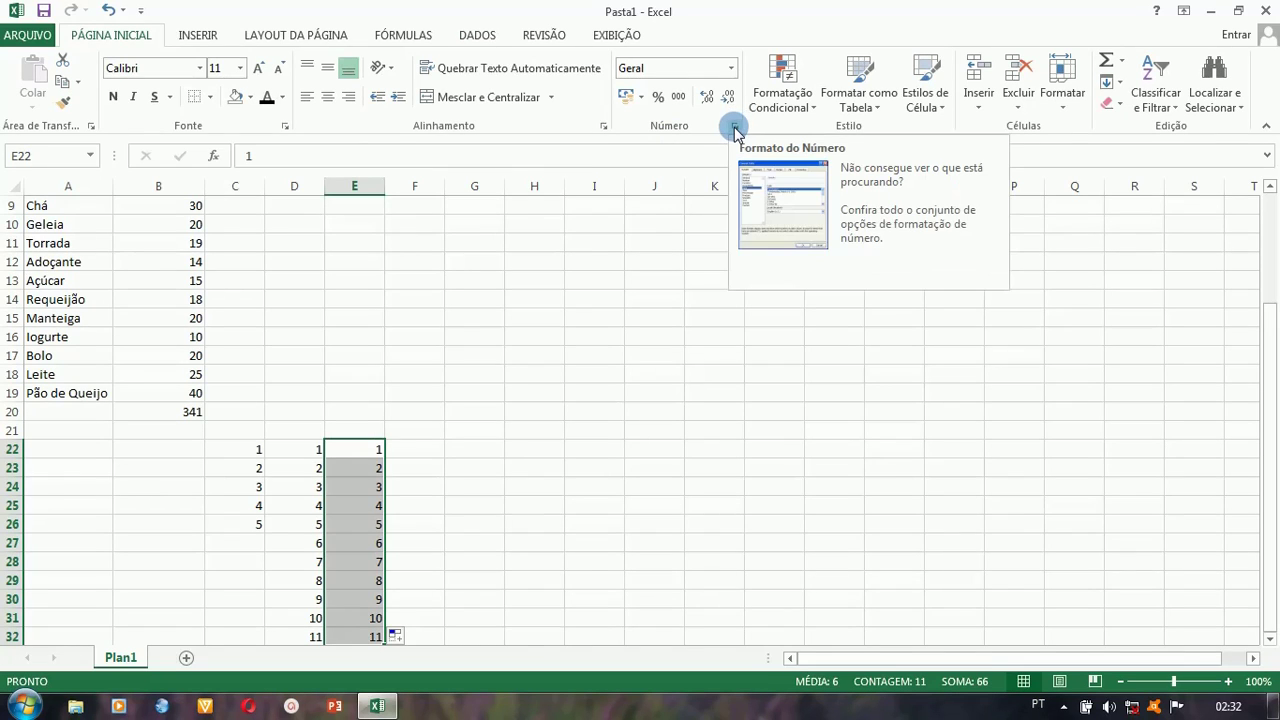
pyautogui.hotkey('ctrl', '1')
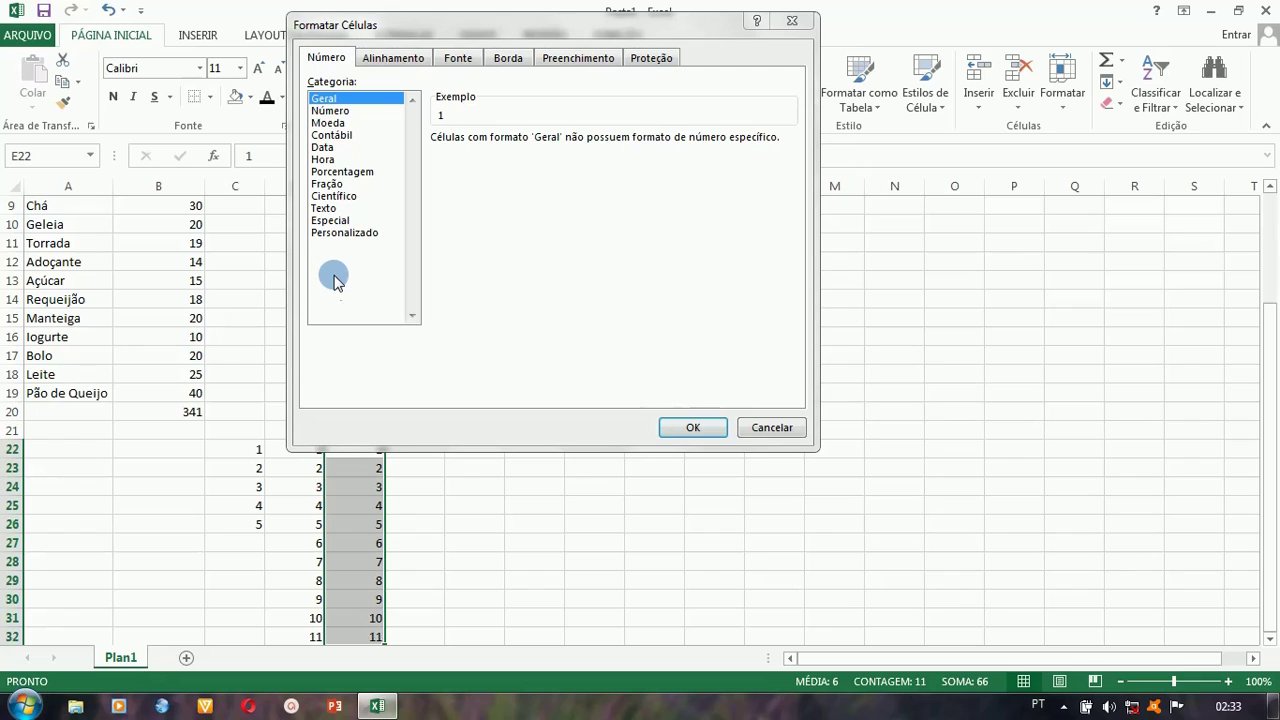
pyautogui.click(340, 233)
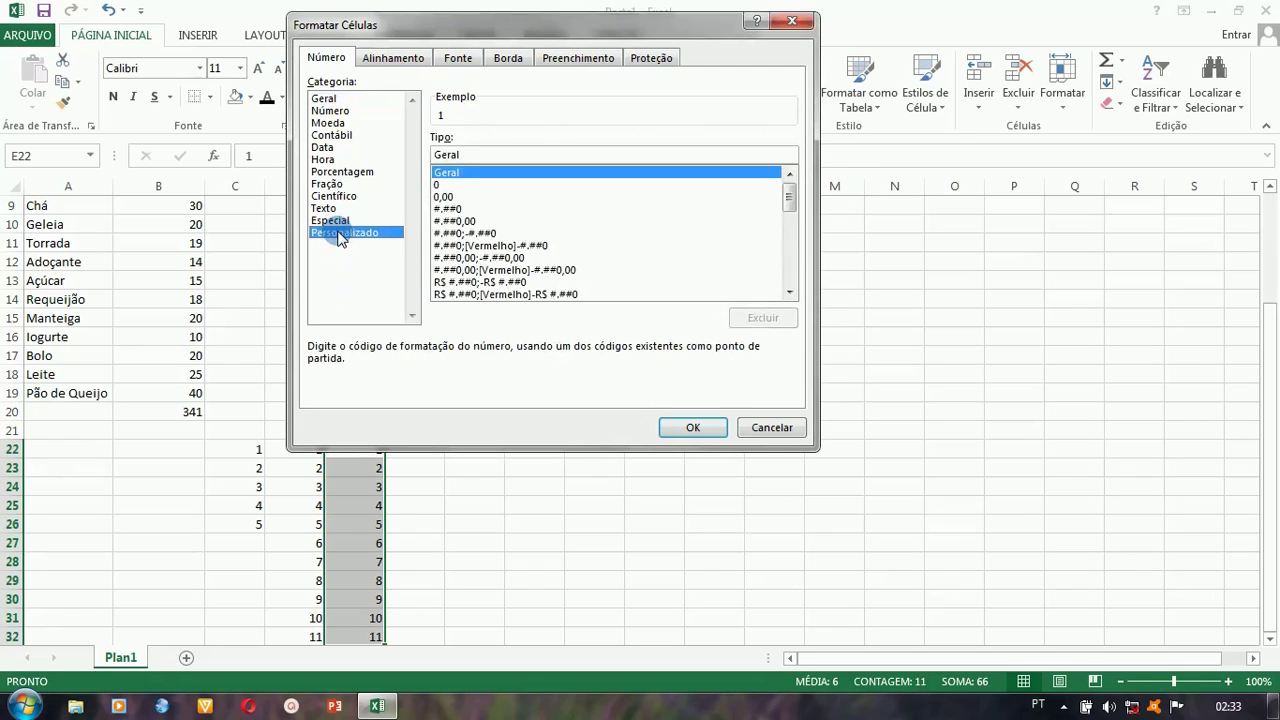
pyautogui.click(460, 154)
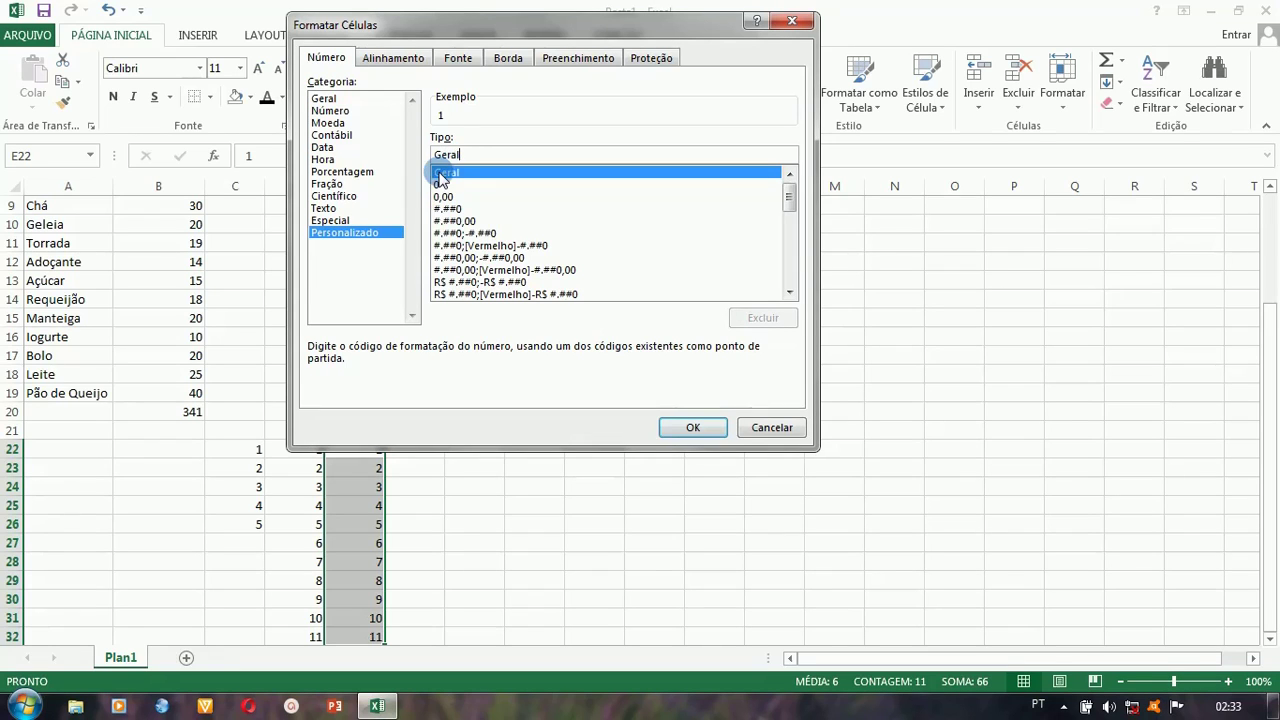
pyautogui.click(437, 186)
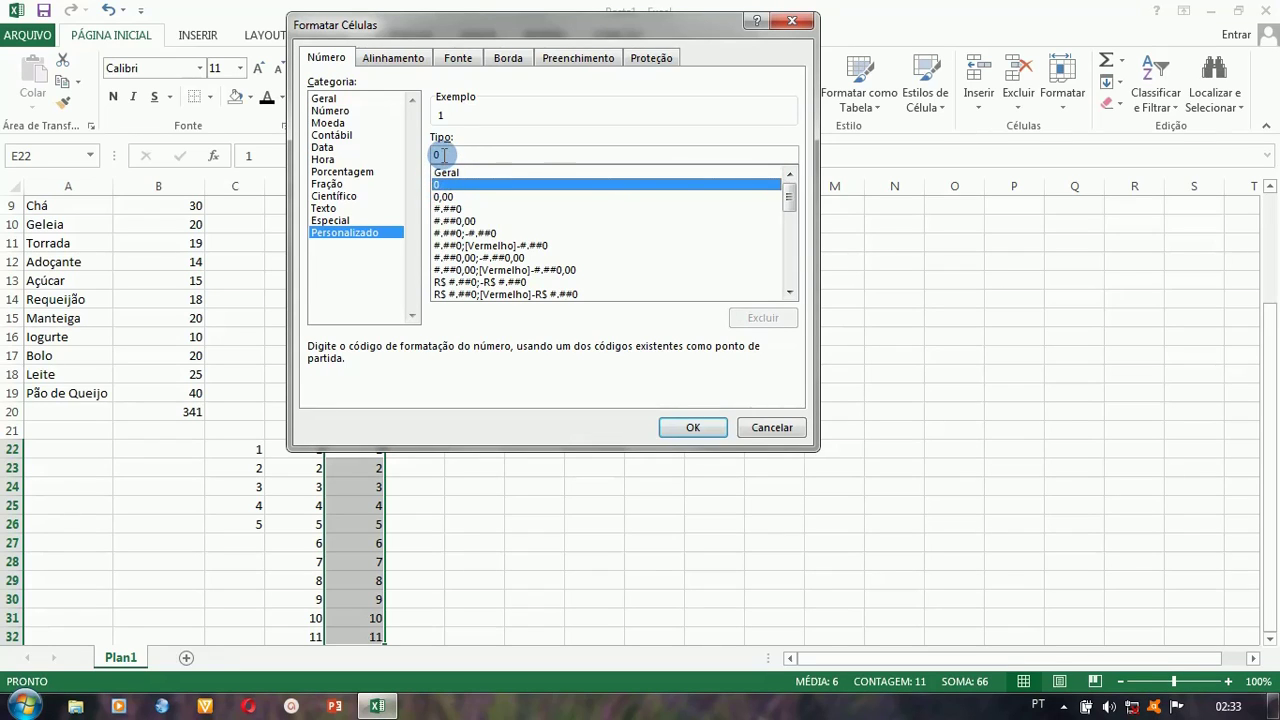
pyautogui.click(443, 154)
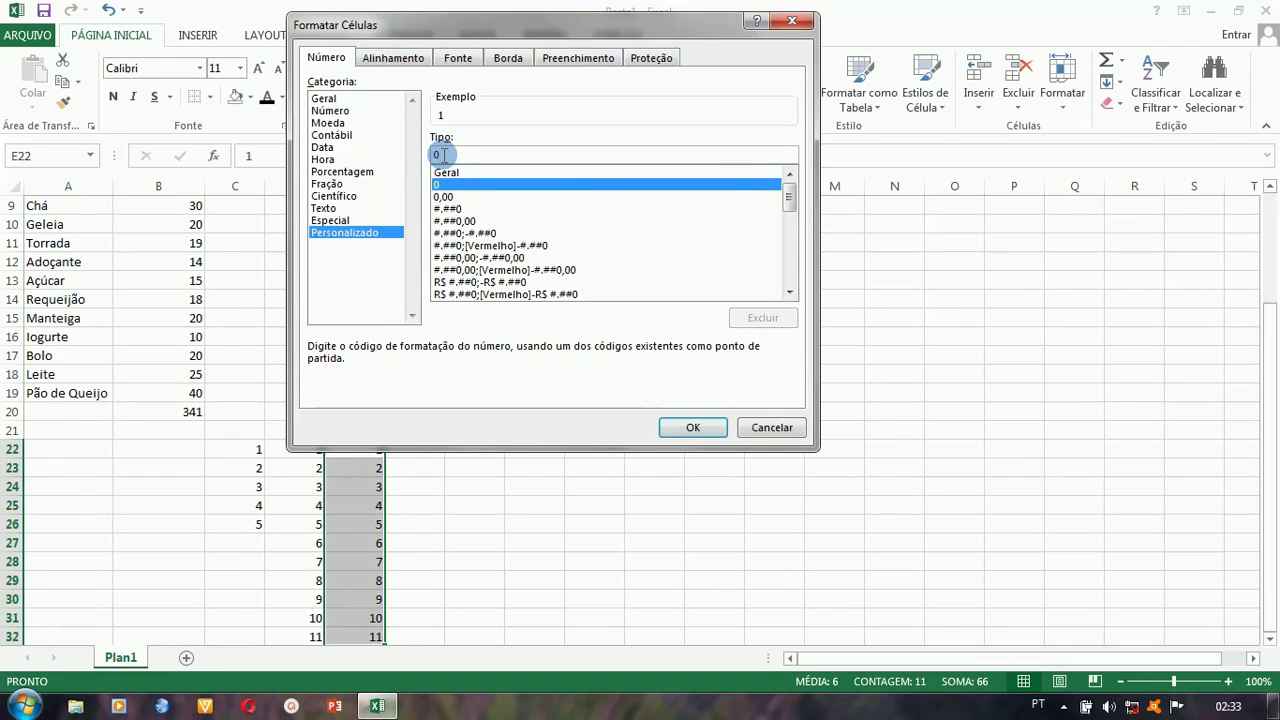
pyautogui.write('"°')
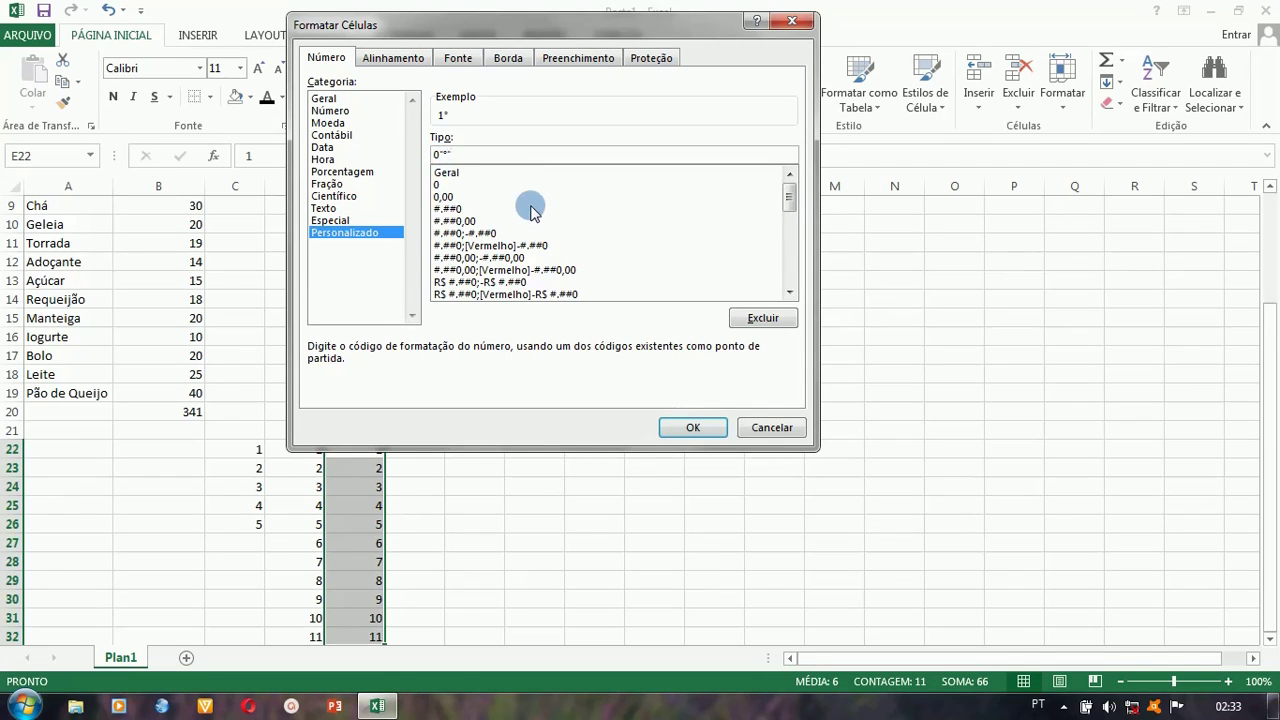
pyautogui.click(693, 427)
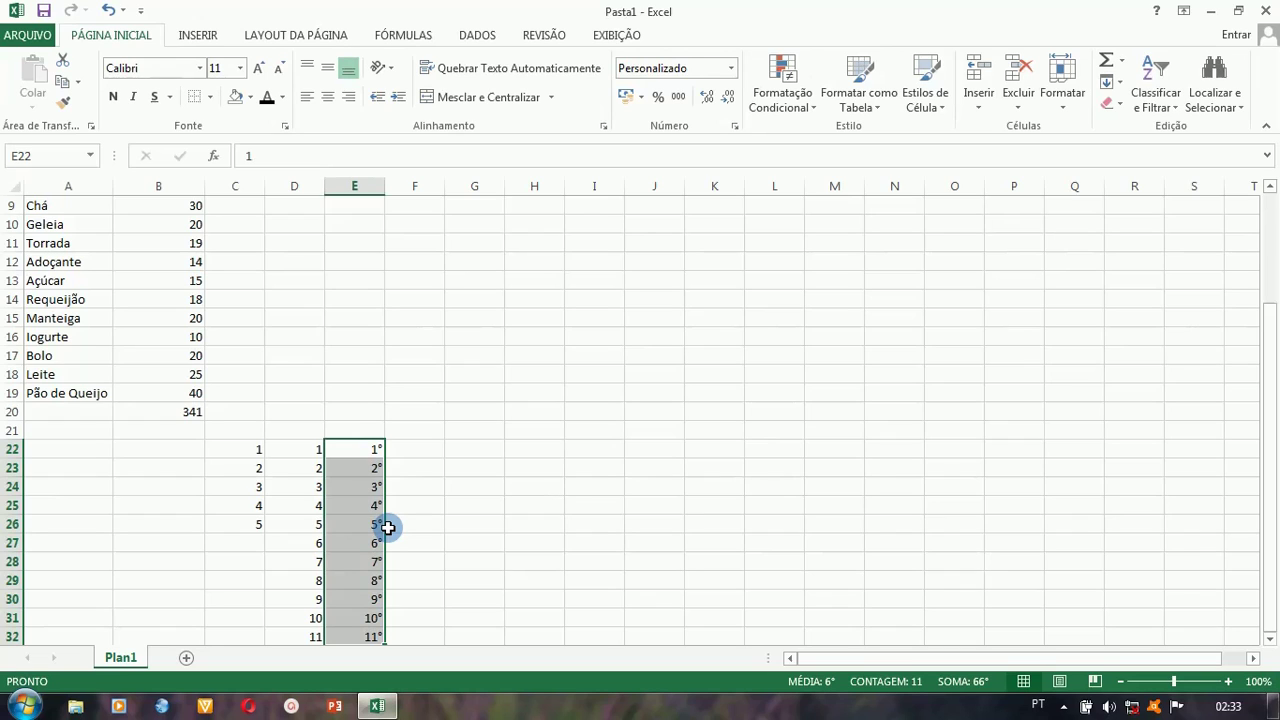
pyautogui.click(426, 449)
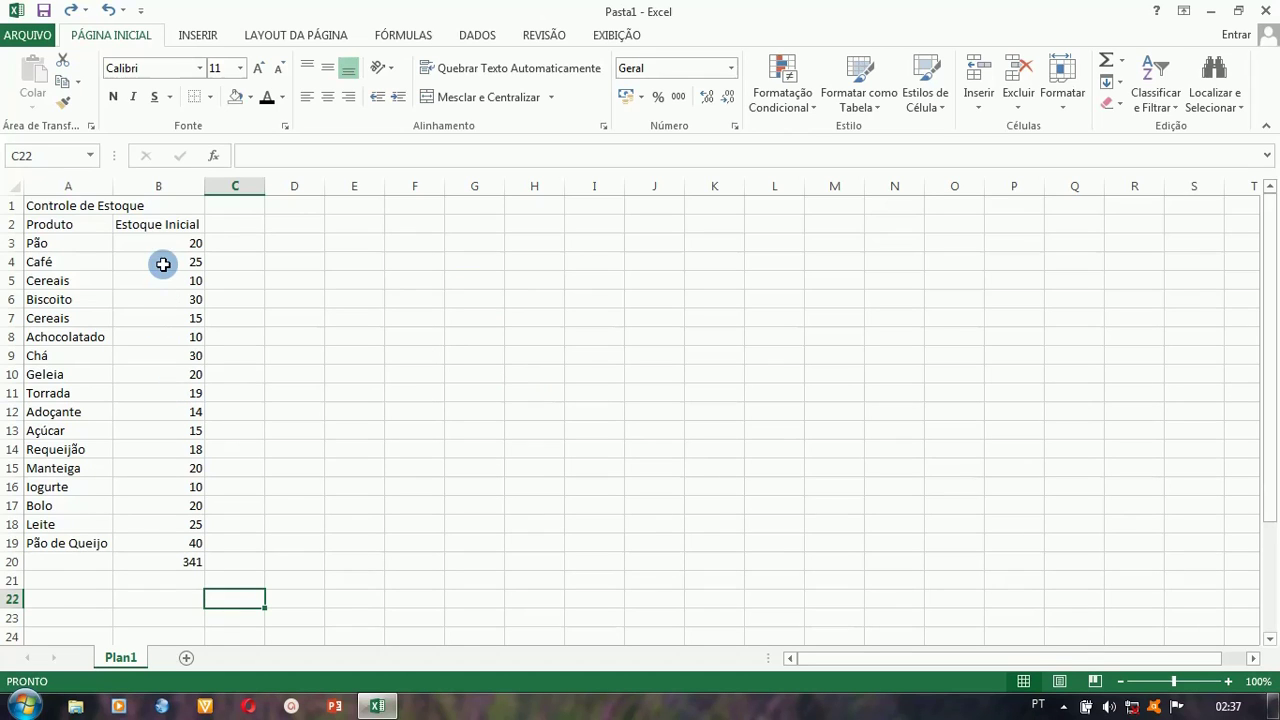
# Select the stock values B3:B20 and add the Mínimo and Máximo calculations to the status bar.
pyautogui.moveTo(164, 242); pyautogui.dragTo(172, 563)
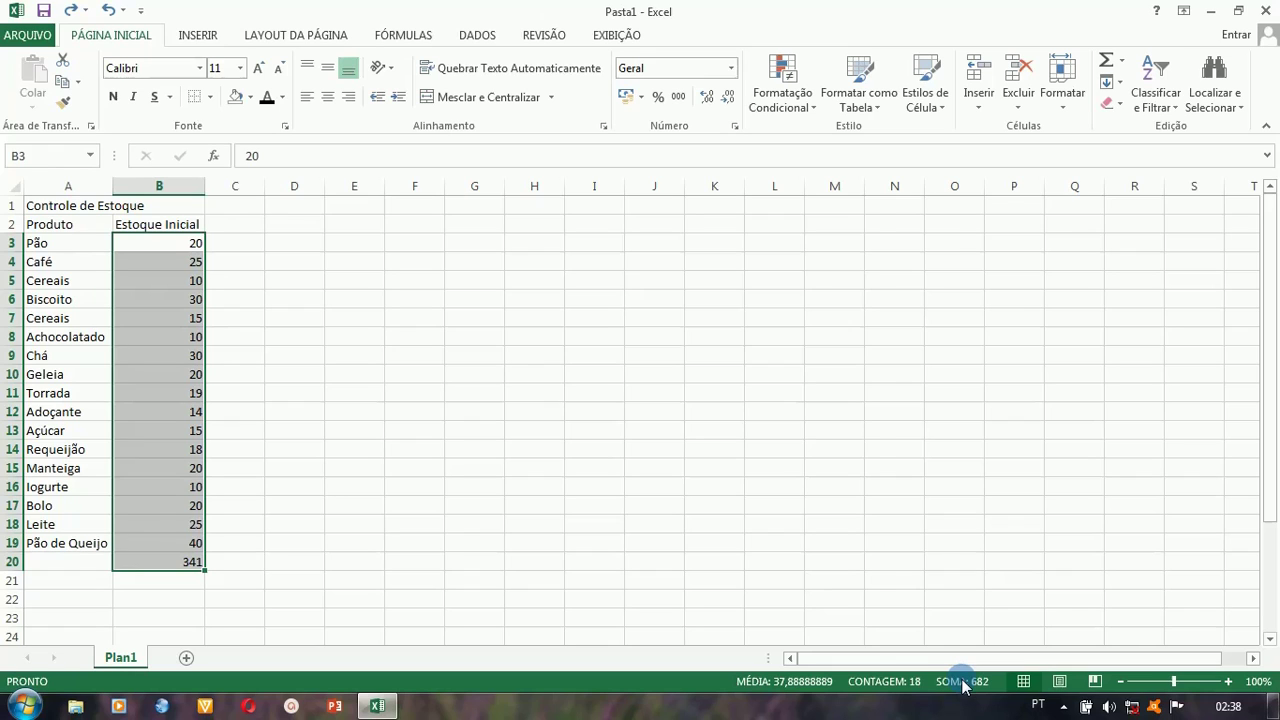
pyautogui.rightClick(965, 685)
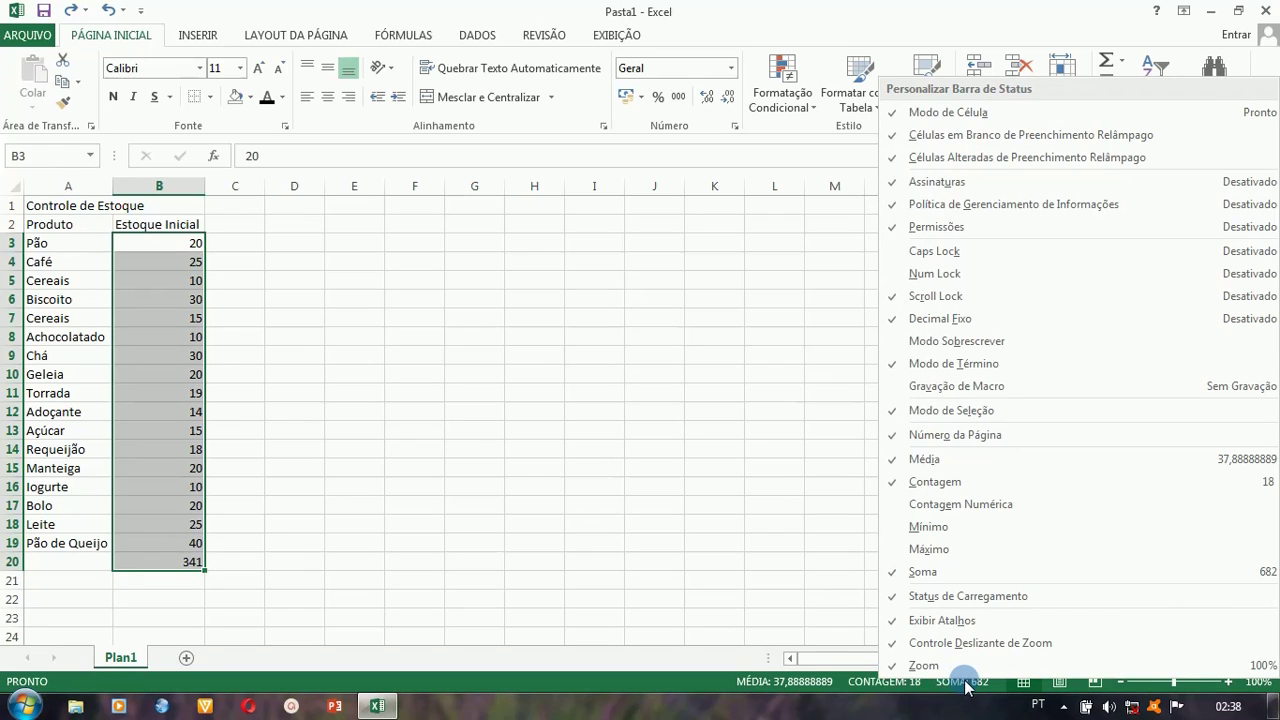
pyautogui.click(930, 529)
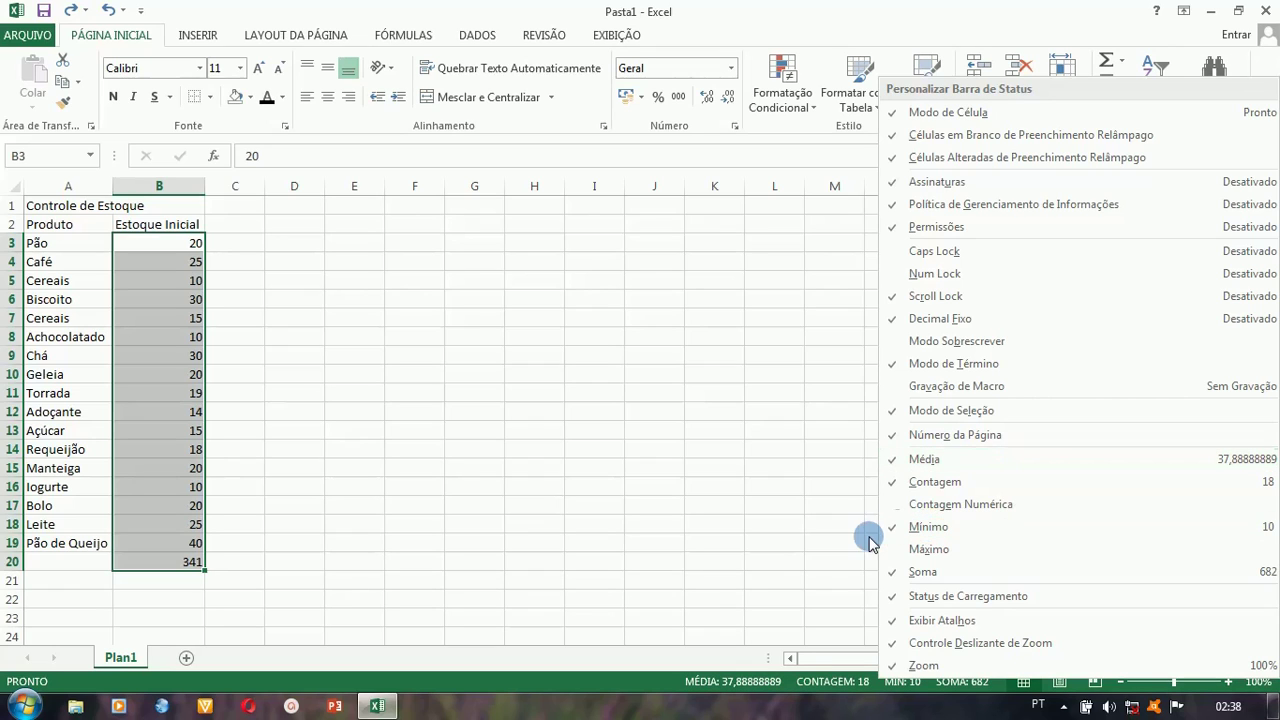
pyautogui.click(806, 560)
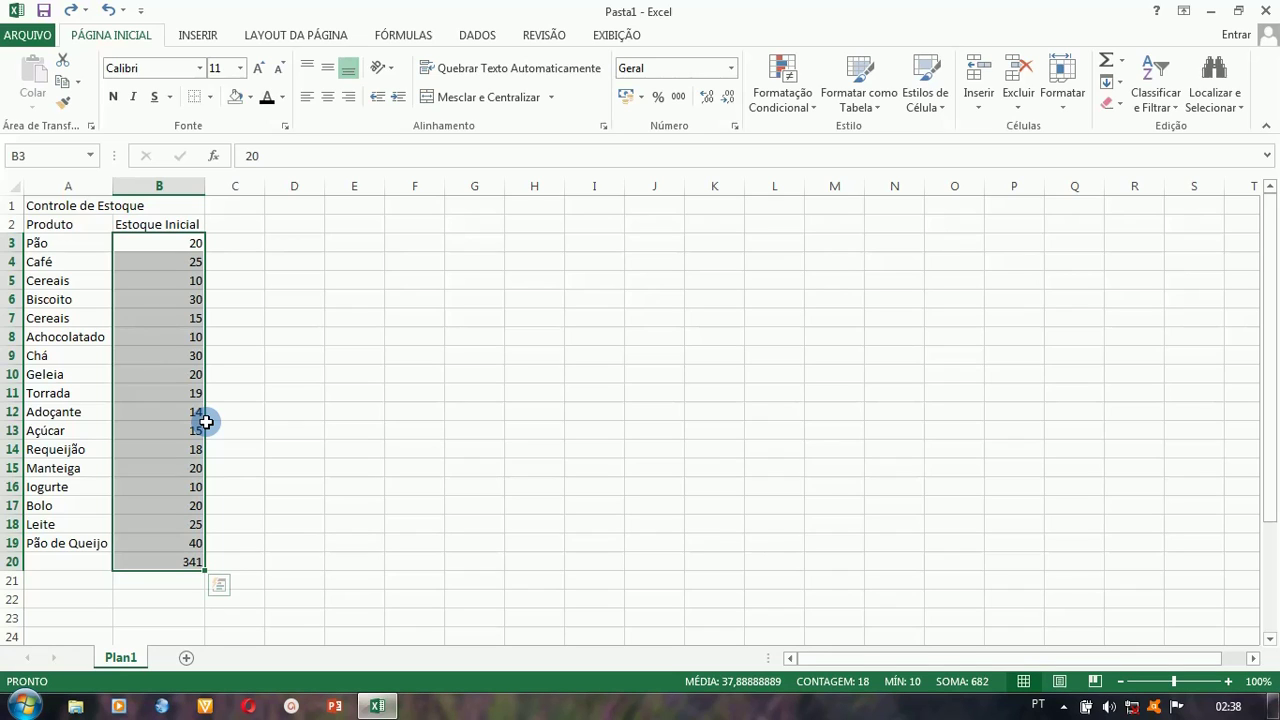
pyautogui.rightClick(921, 689)
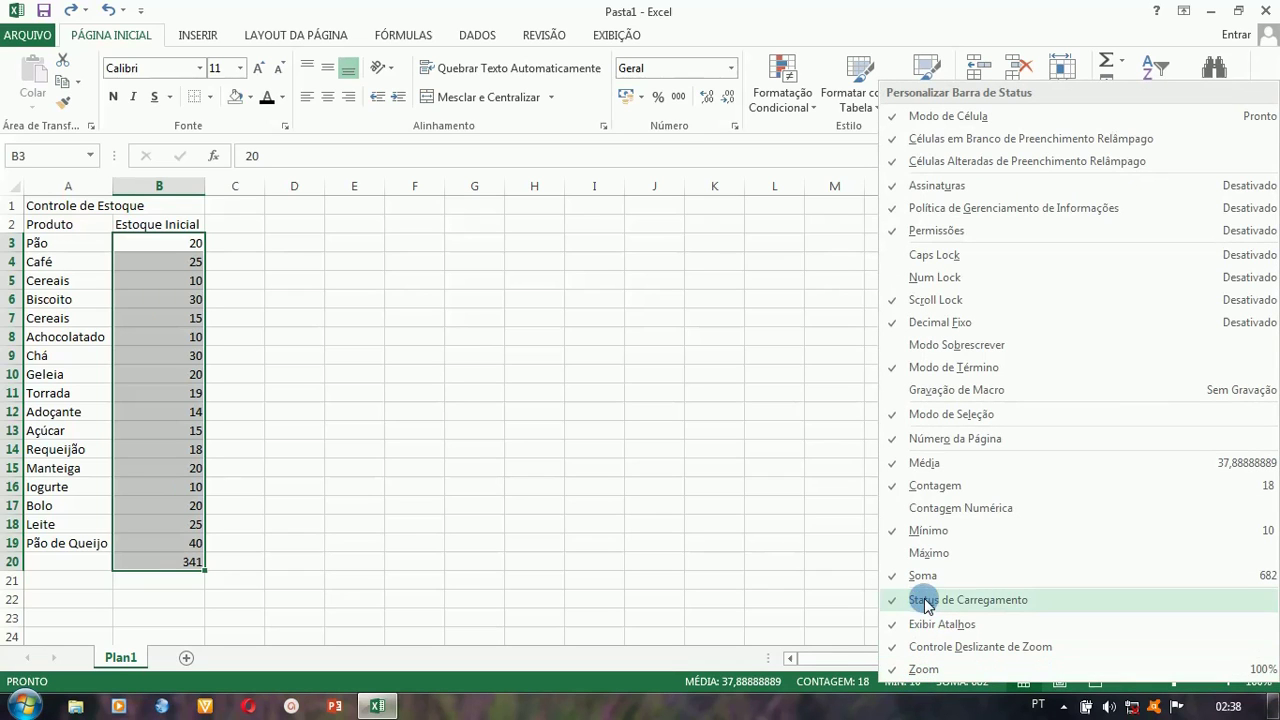
pyautogui.click(912, 555)
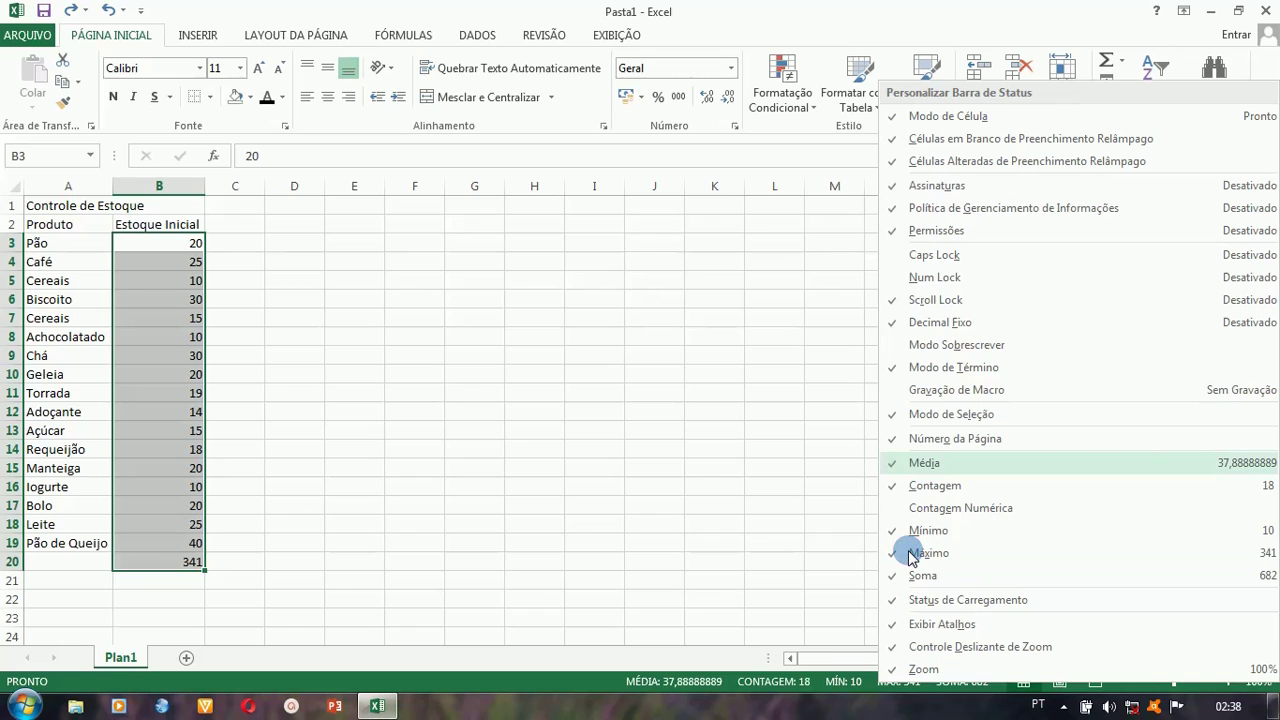
pyautogui.click(830, 580)
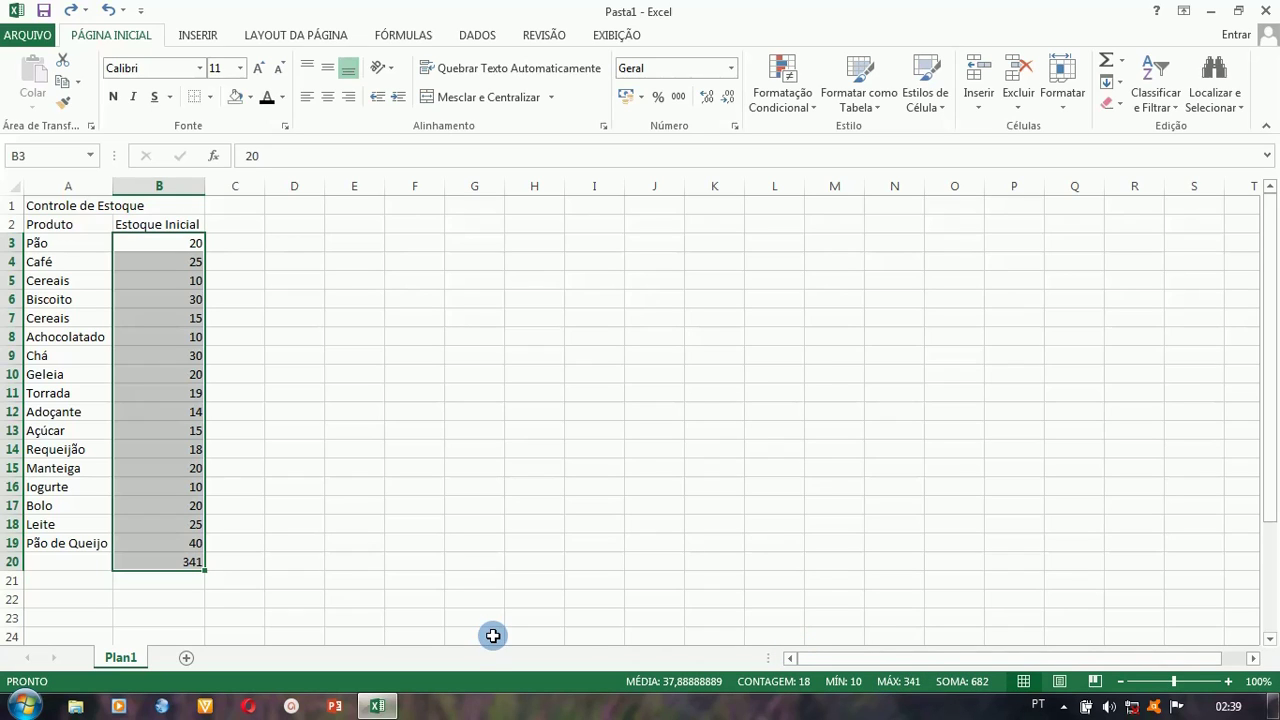
# Check the total's formula in B20 and review the status bar statistics for B3:B20.
pyautogui.click(190, 560)
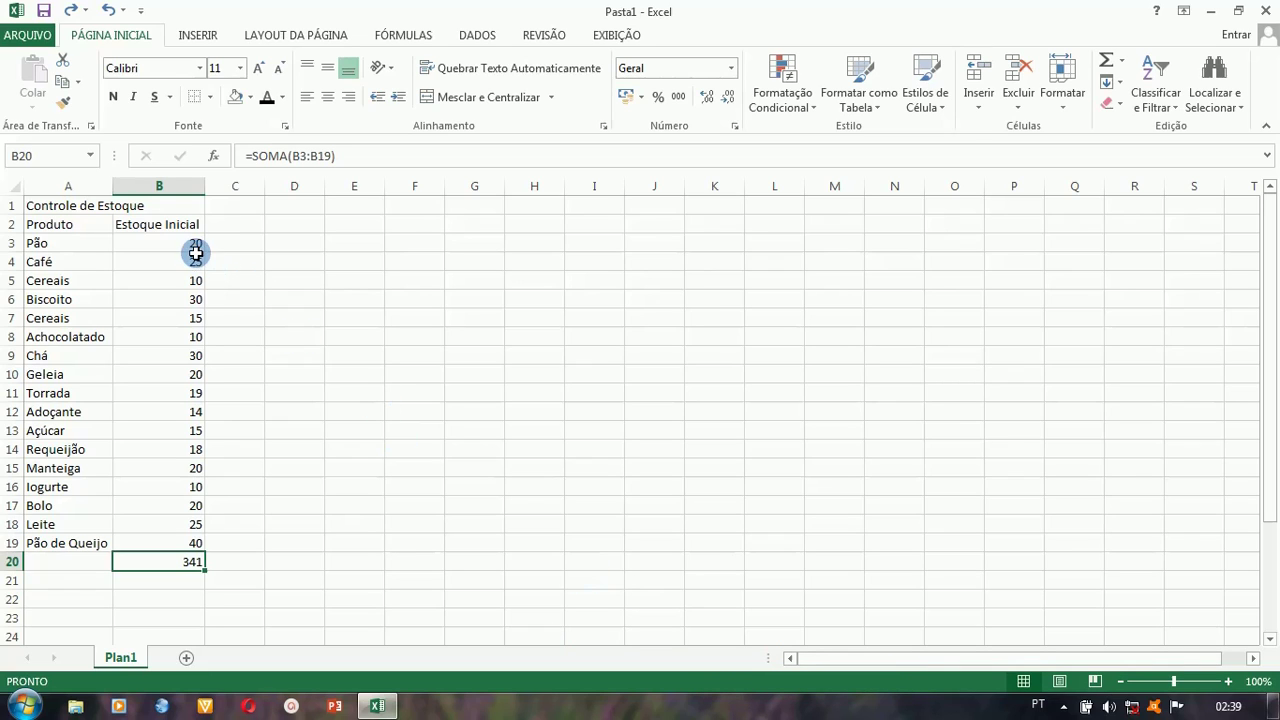
pyautogui.moveTo(192, 242); pyautogui.dragTo(197, 560)
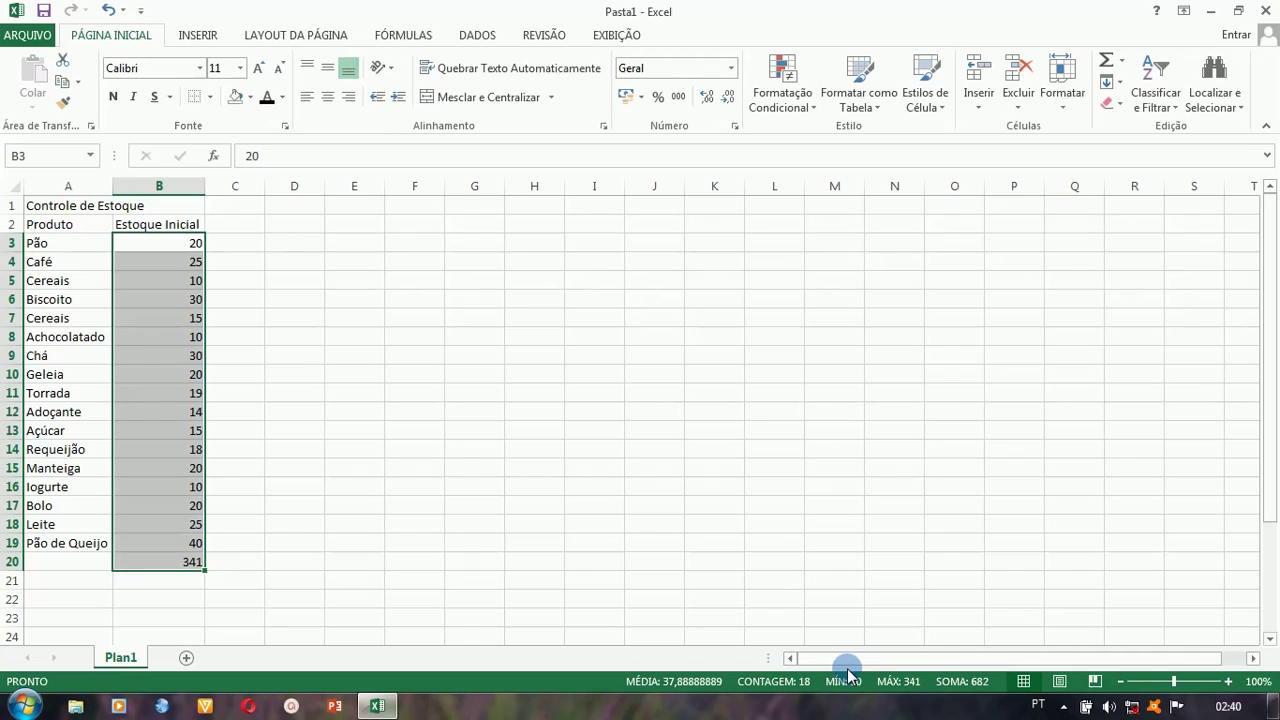
pyautogui.click(356, 487)
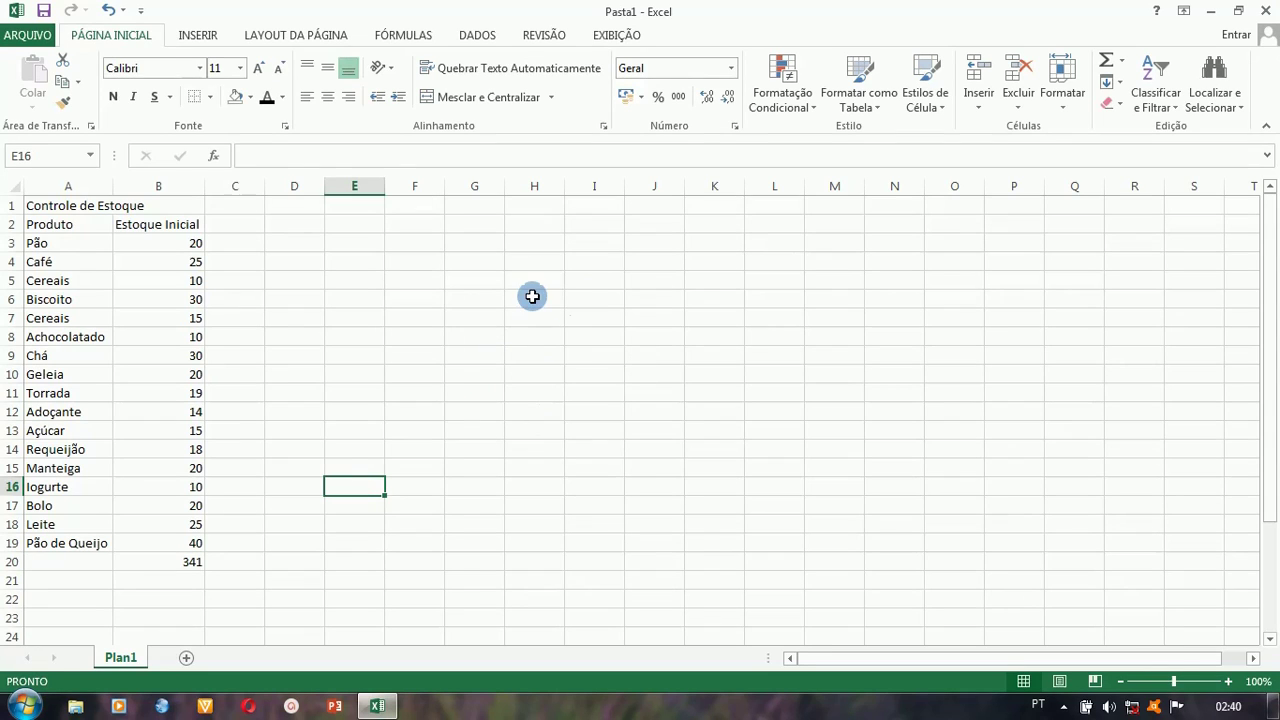
# Insert the current date in cell D1.
pyautogui.click(296, 204)
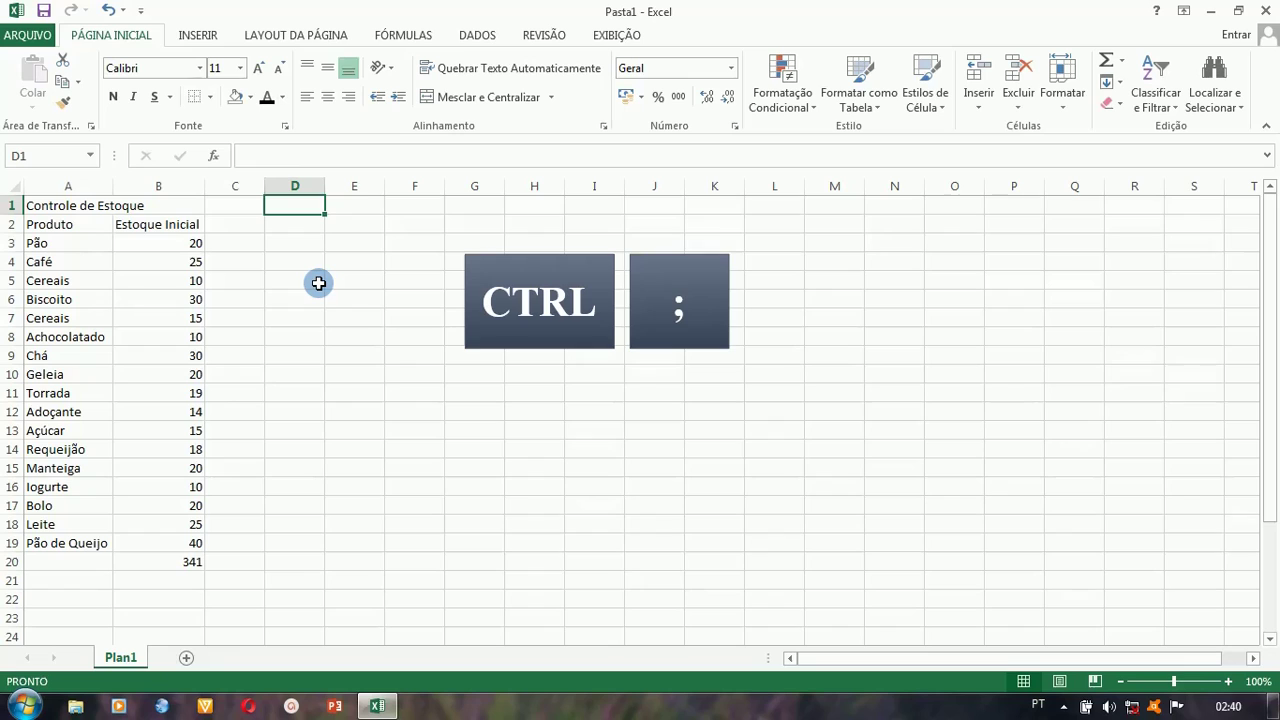
pyautogui.hotkey('ctrl', ';')
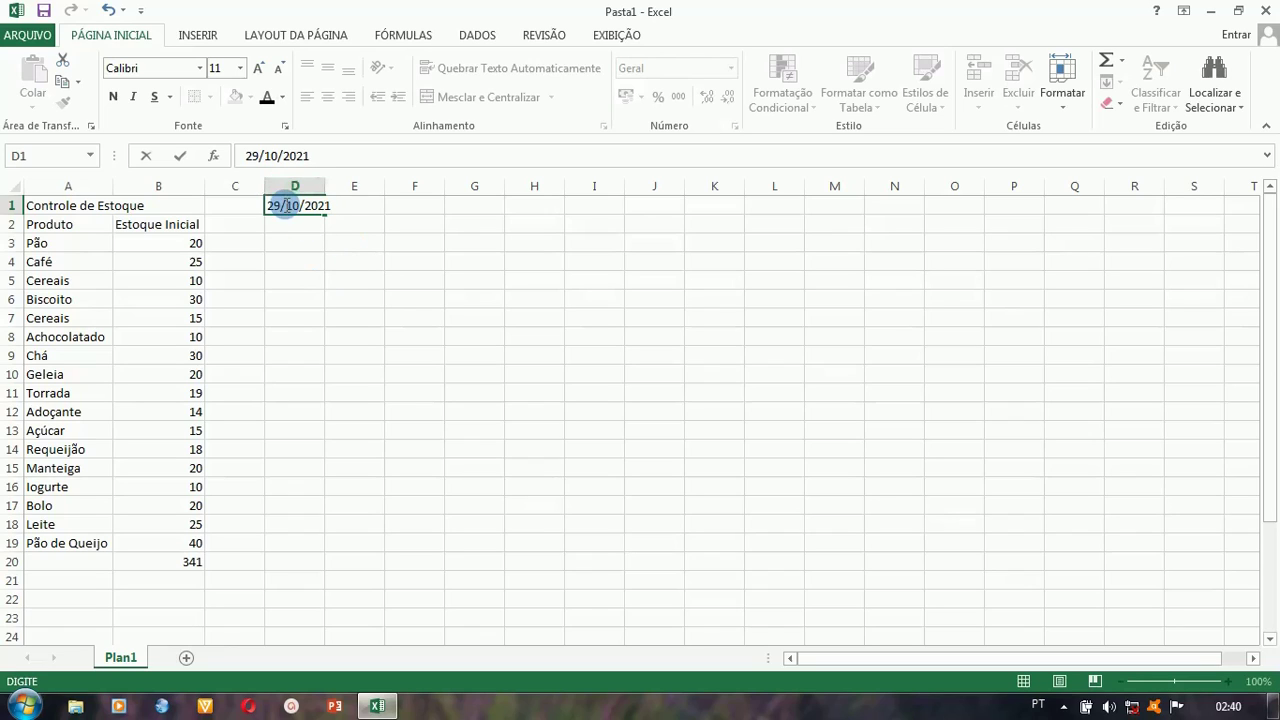
pyautogui.doubleClick(286, 205)
pyautogui.click(290, 210)
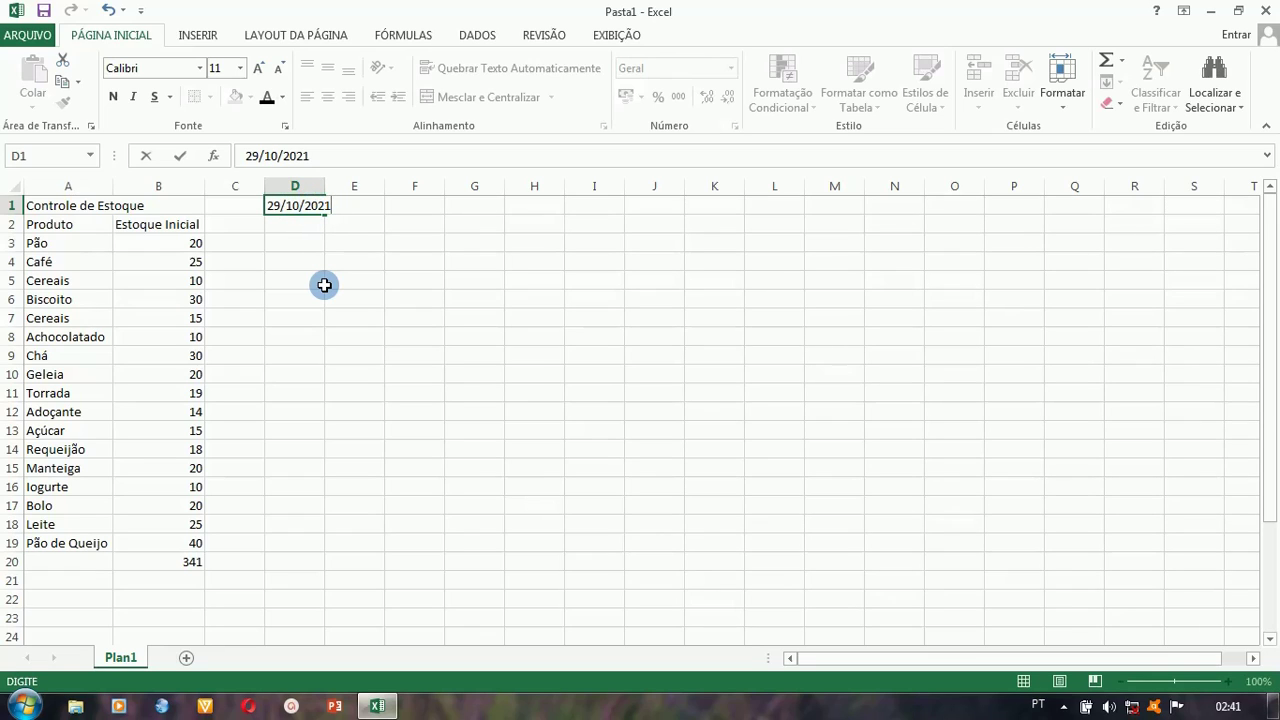
pyautogui.click(297, 227)
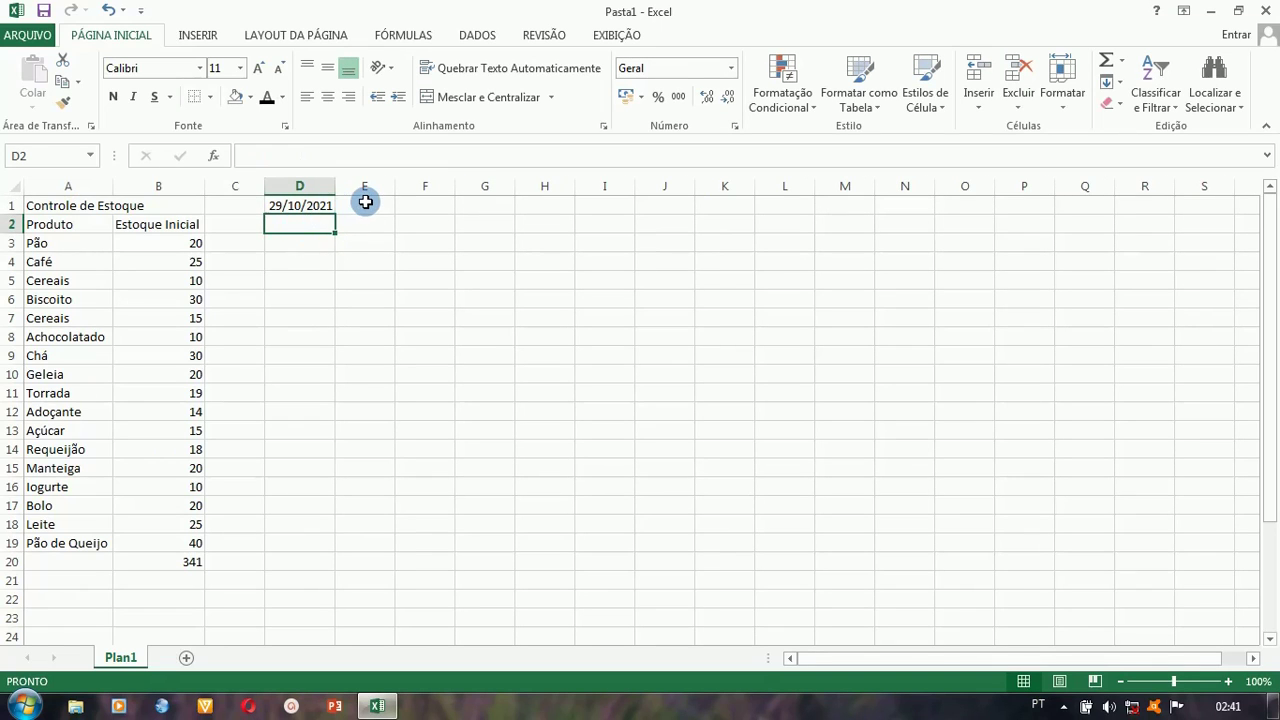
# Insert the current time in cell E1, beside the date.
pyautogui.click(364, 202)
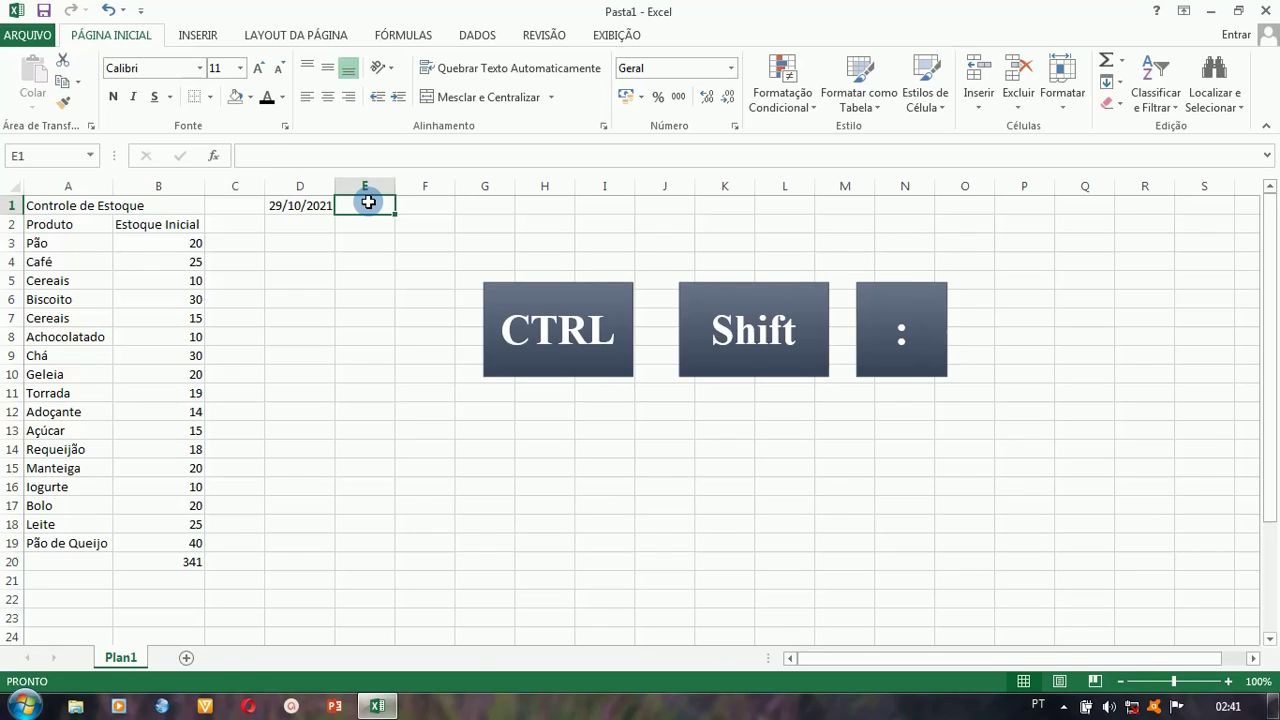
pyautogui.hotkey('ctrl', 'shift', ':')
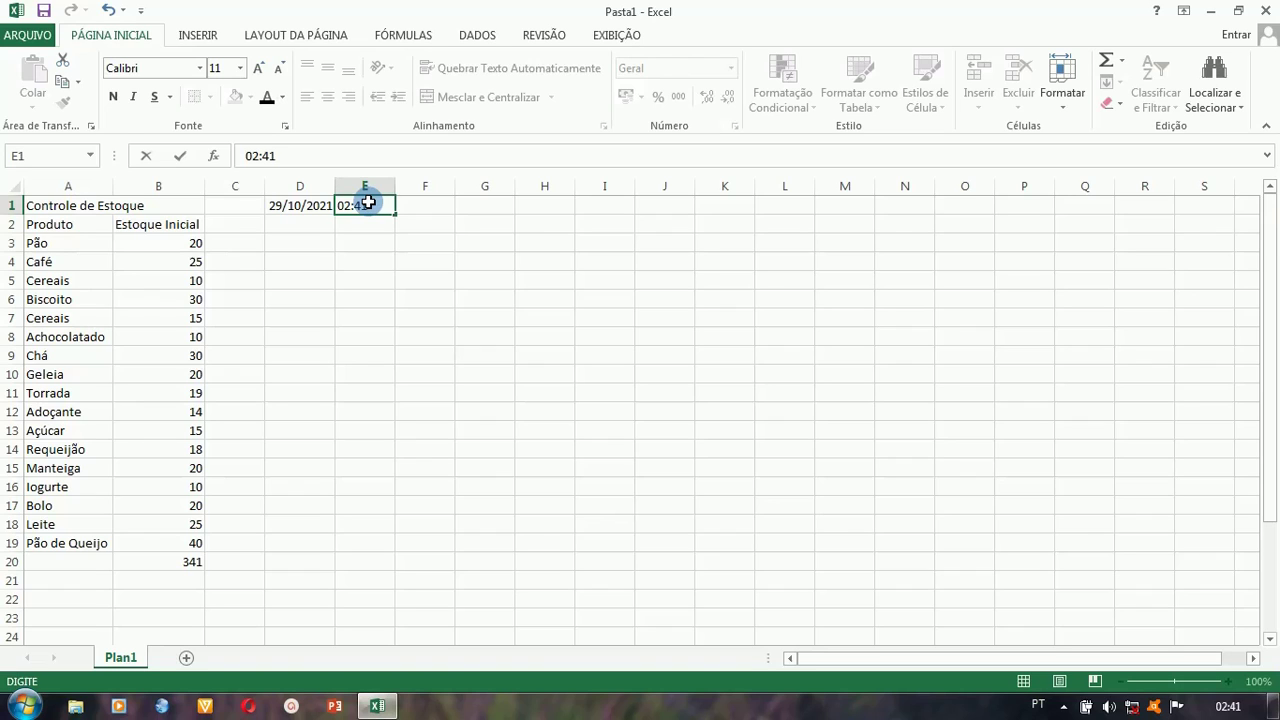
pyautogui.click(315, 221)
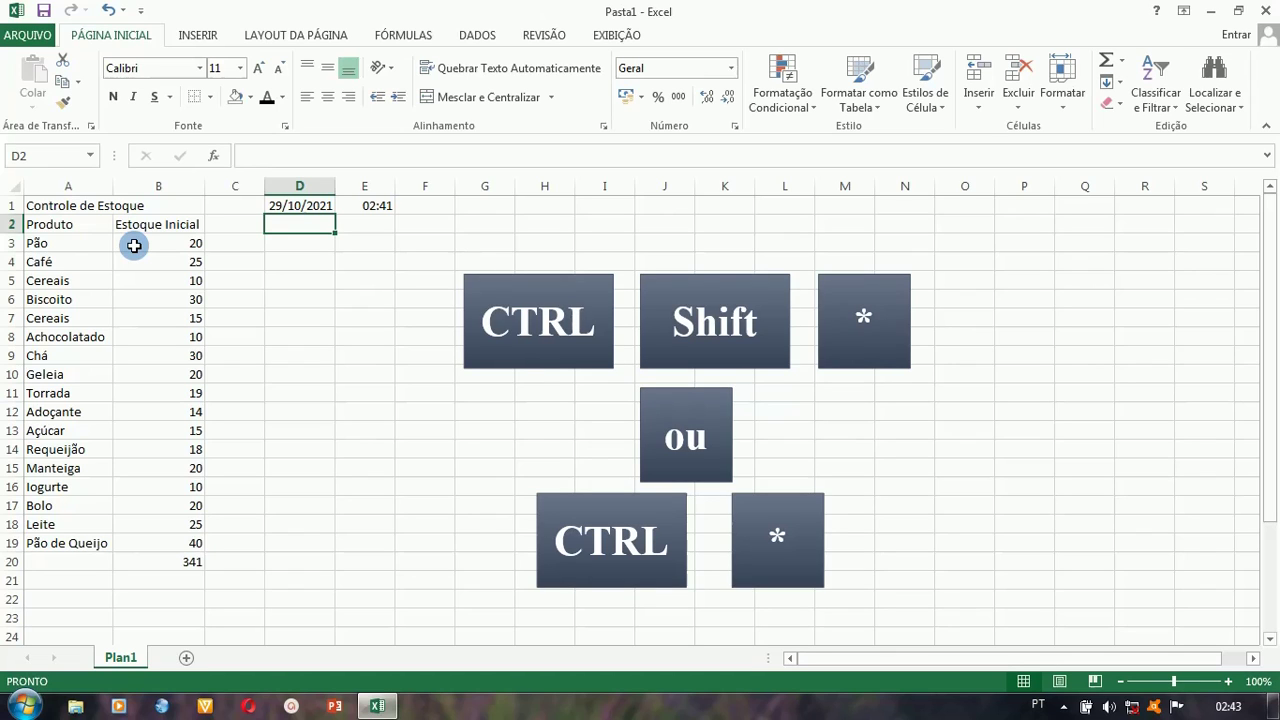
# Select the current region around D2, and from A1 select the whole stock table A1:B20.
pyautogui.hotkey('ctrl', 'shift', '8')
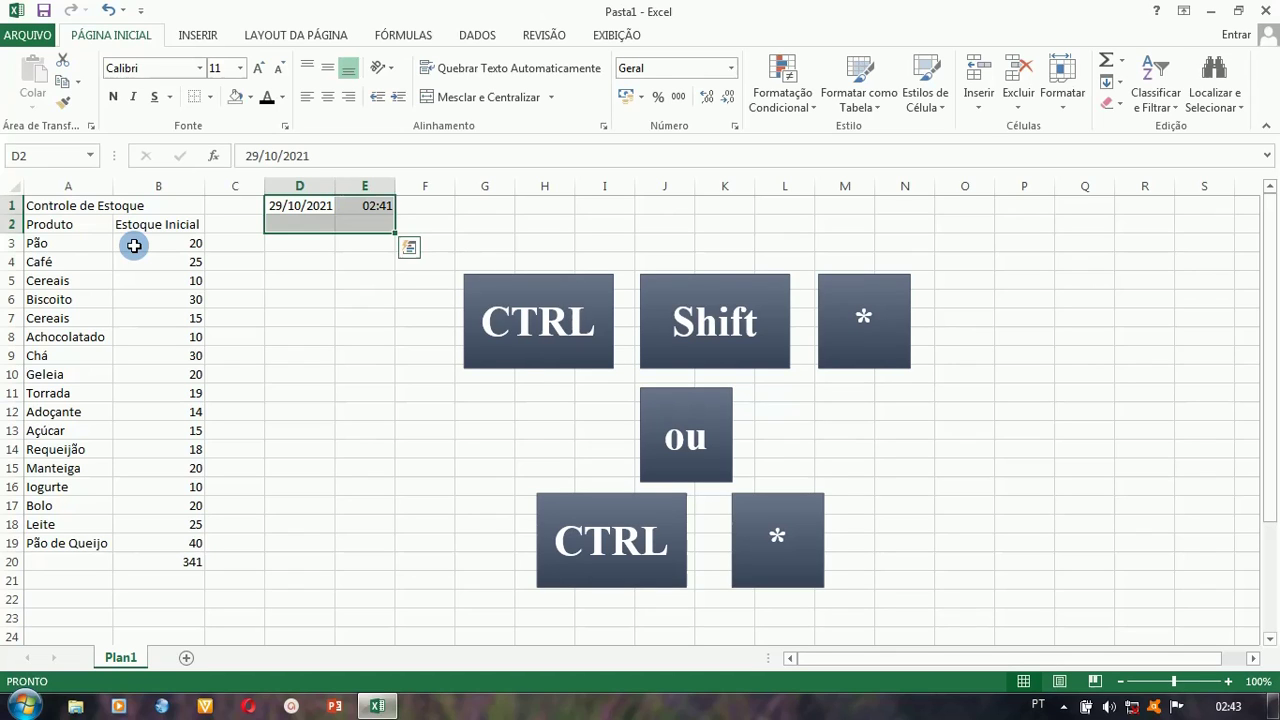
pyautogui.click(65, 207)
pyautogui.hotkey('ctrl', 'shift', '8')
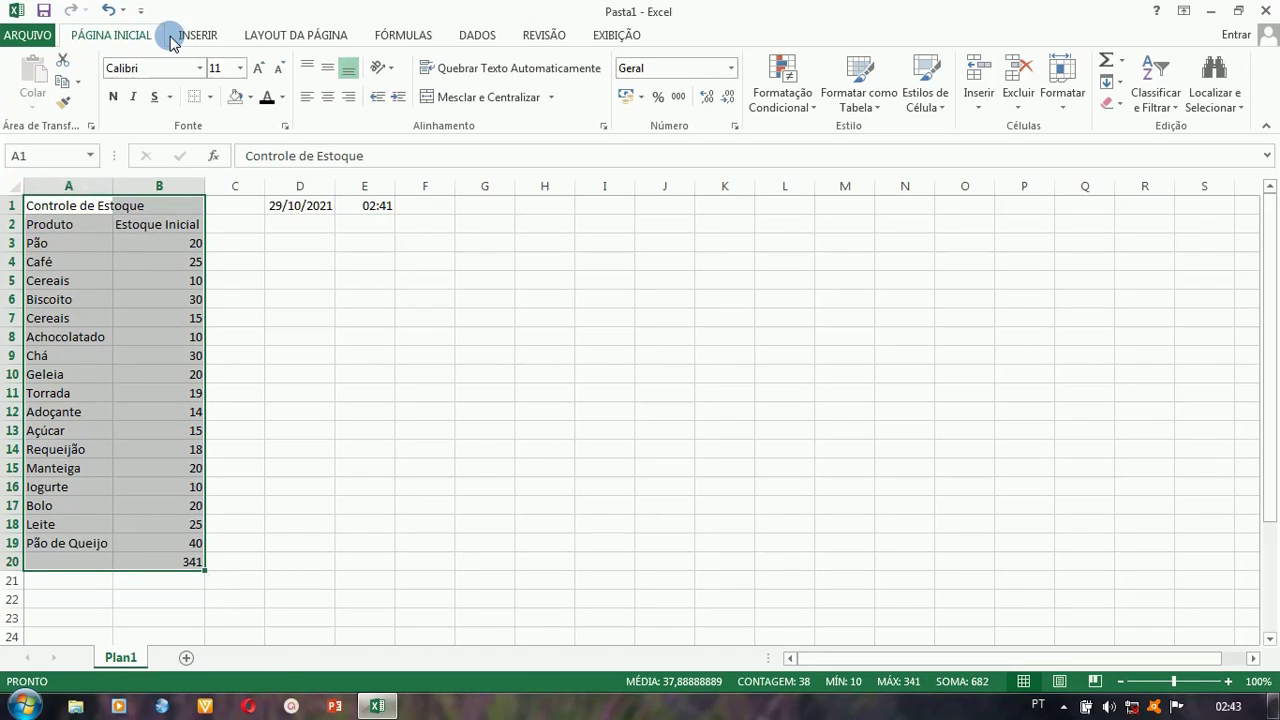
# Start a formula-based conditional formatting rule for A1:B20 with the formula =mod(lin();2)=0.
pyautogui.click(772, 104)
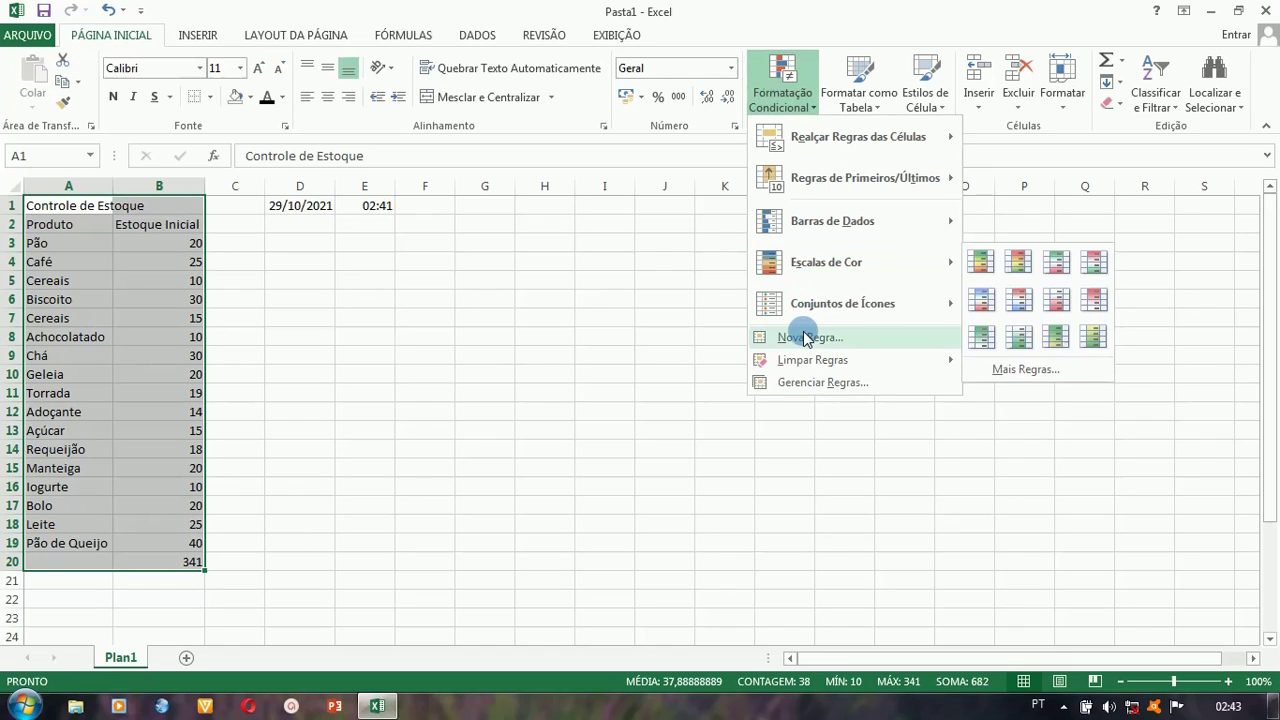
pyautogui.click(791, 339)
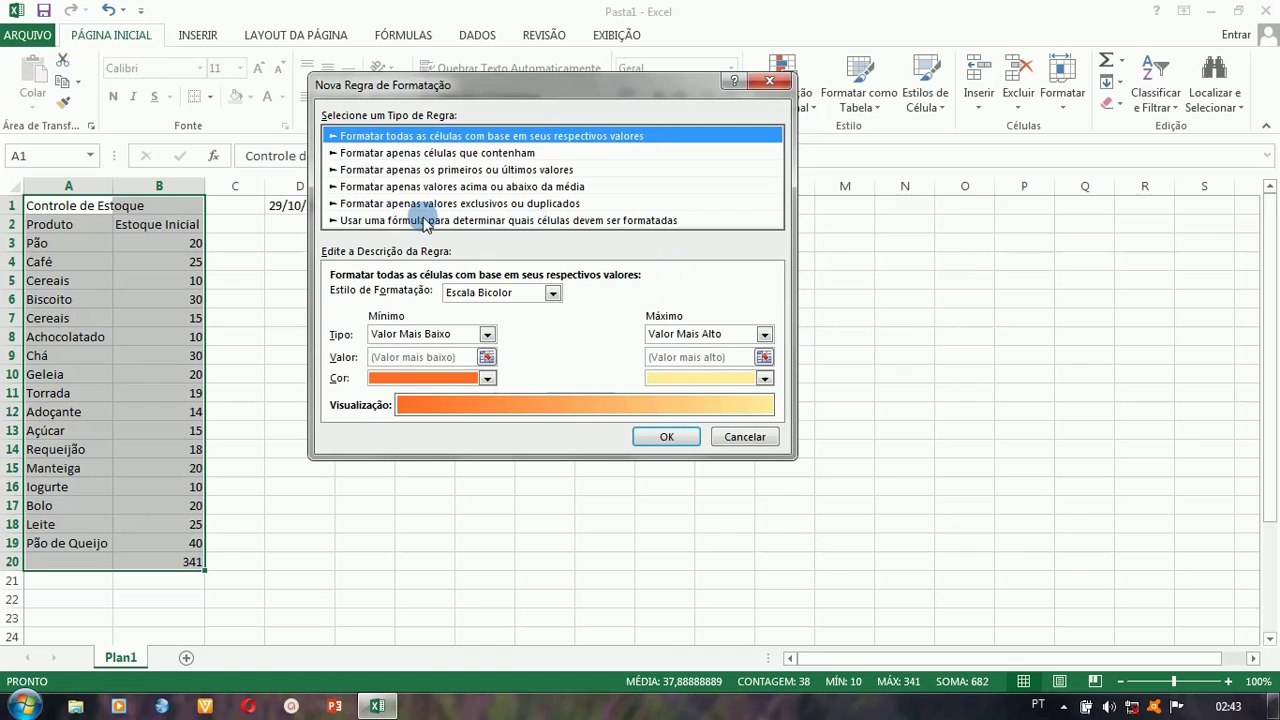
pyautogui.click(370, 221)
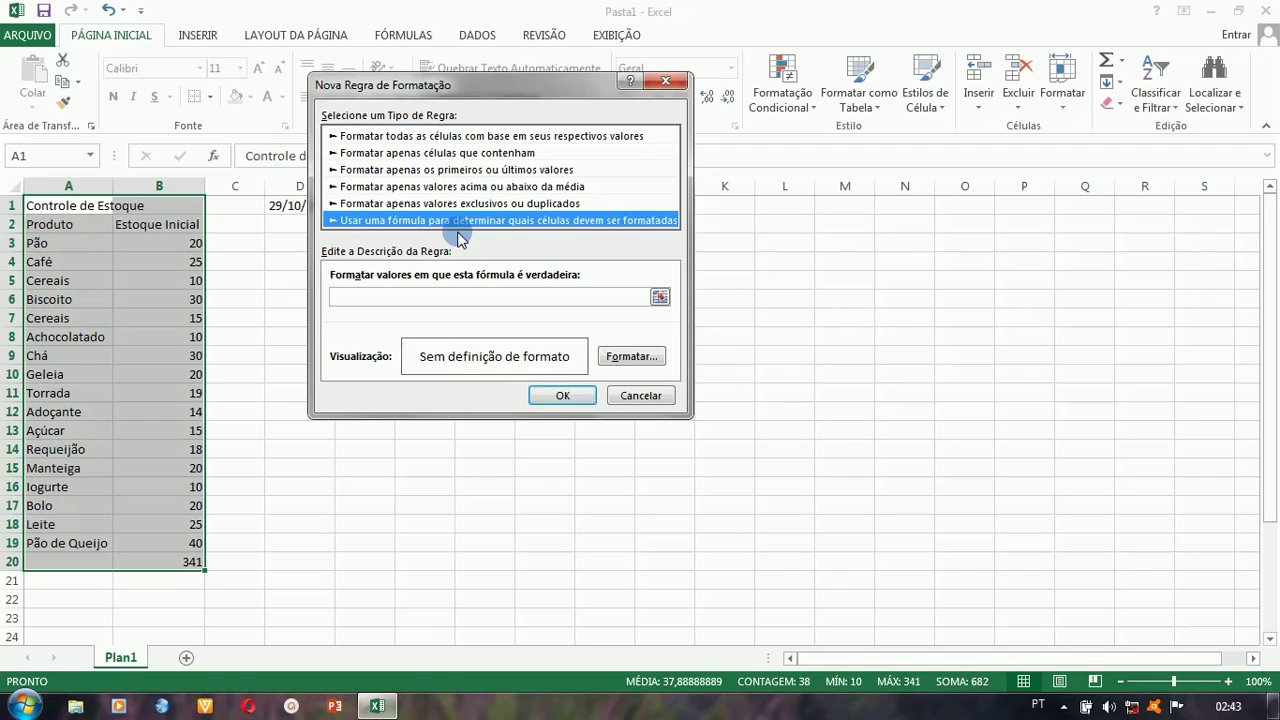
pyautogui.click(421, 296)
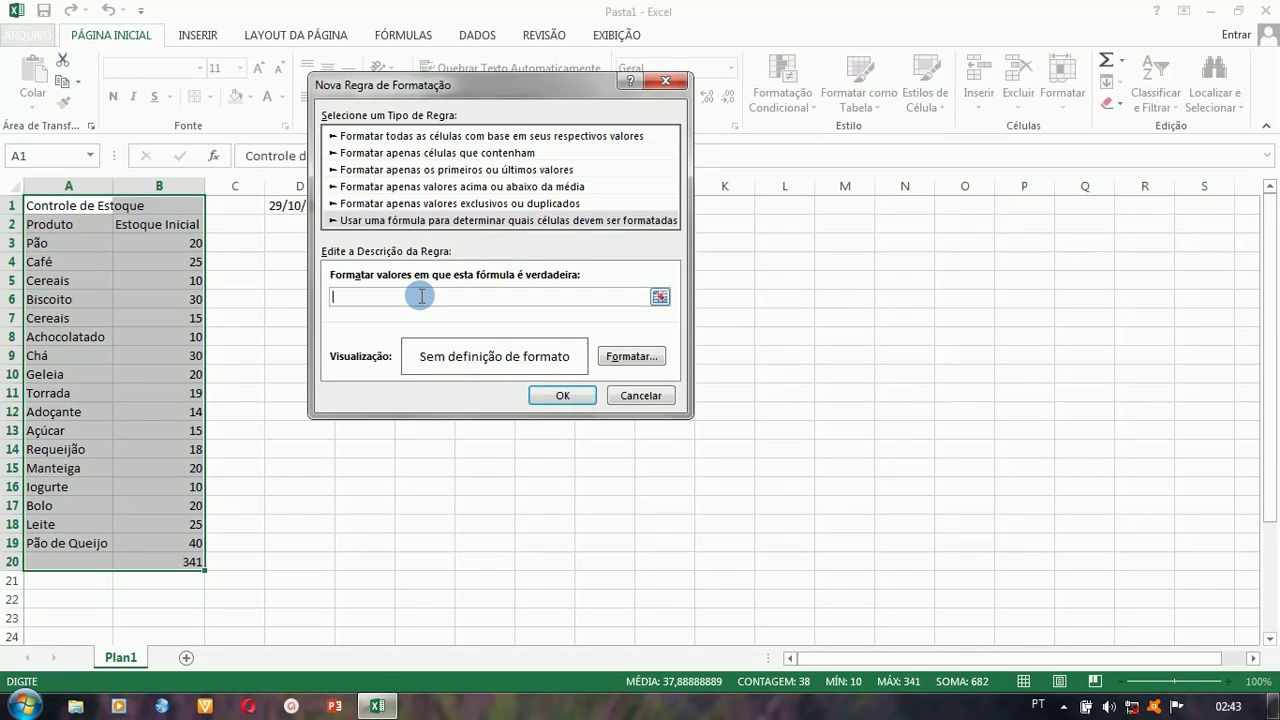
pyautogui.write('=mod(lin();2)')
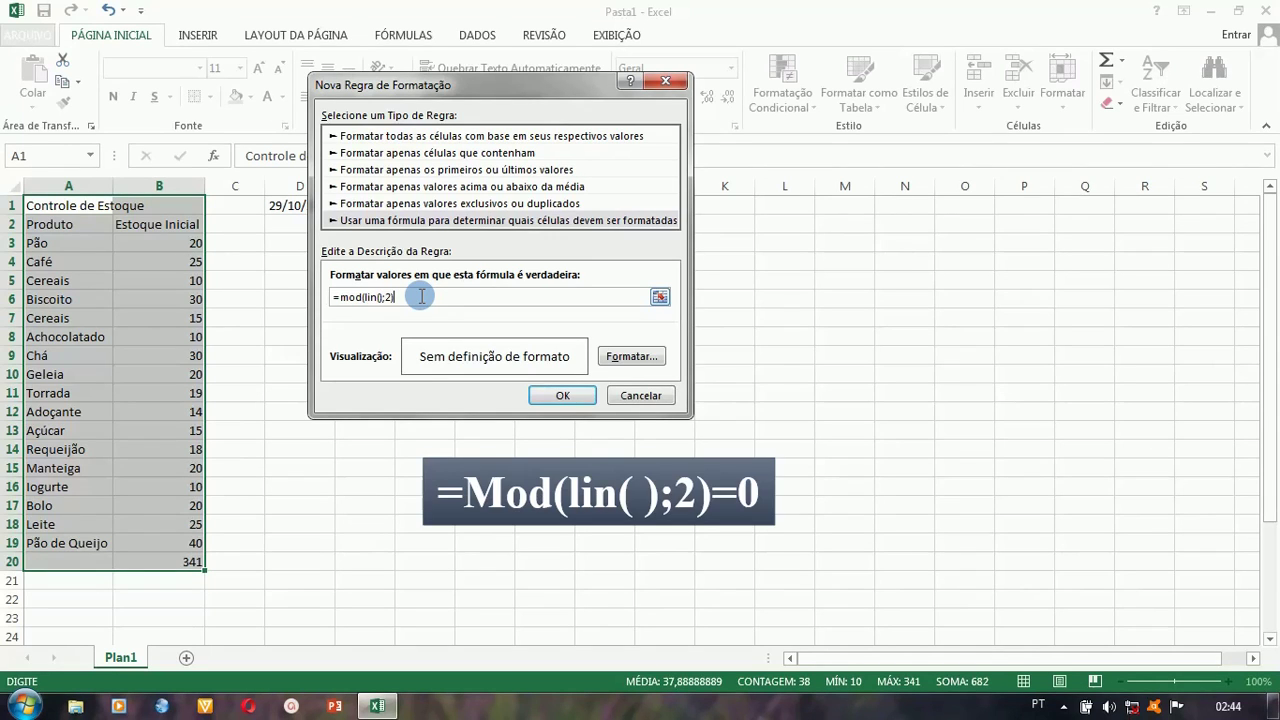
pyautogui.write('=')
pyautogui.write('0')
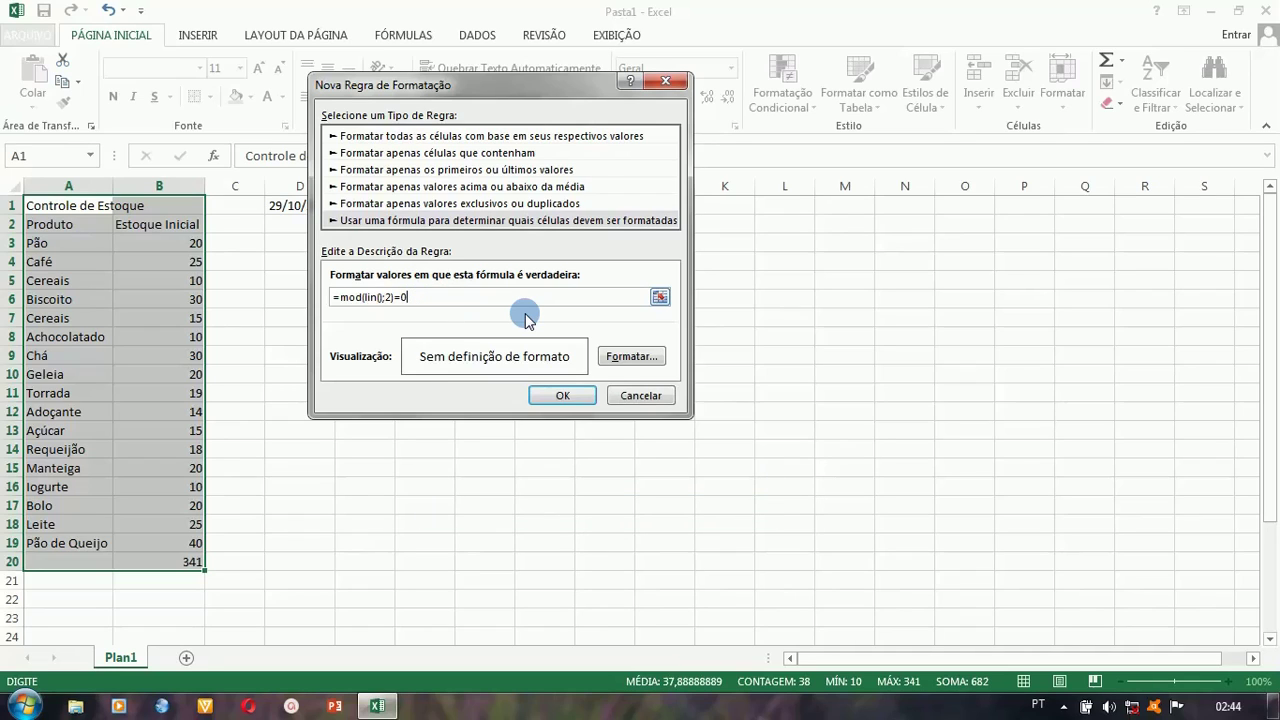
# Set the rule's font colour to a pale blue theme colour in its cell format.
pyautogui.click(628, 357)
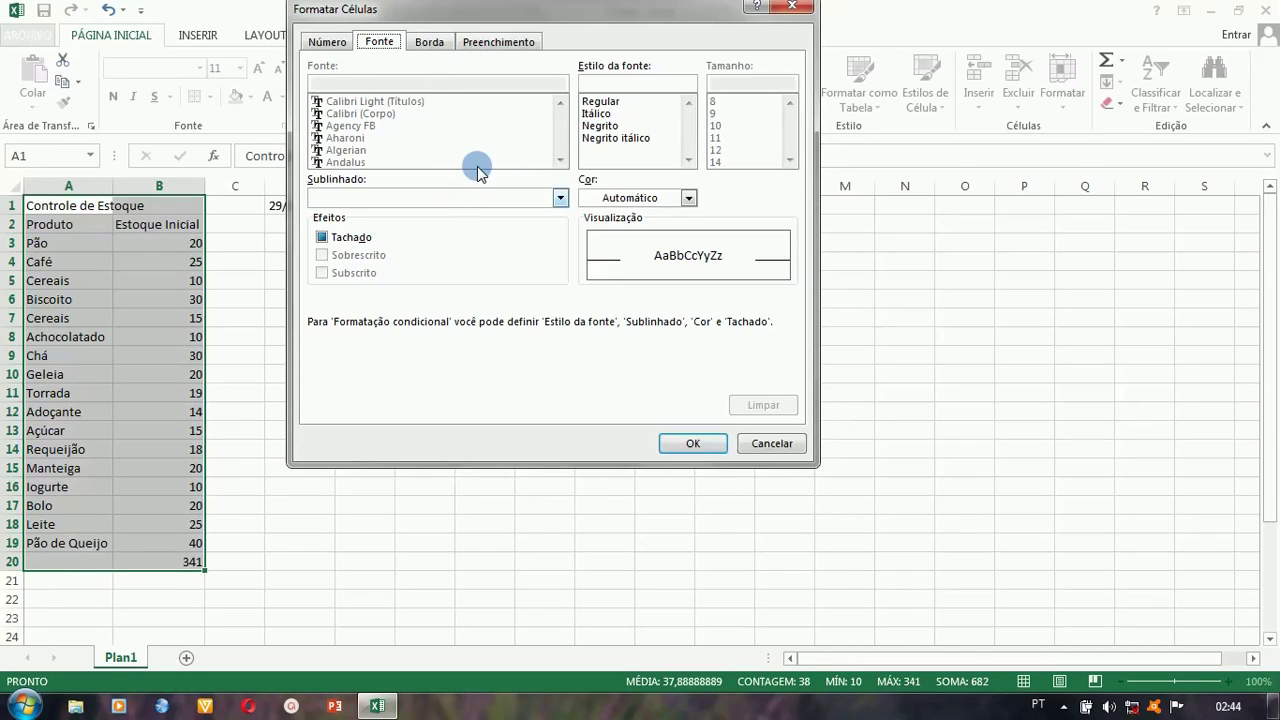
pyautogui.click(687, 200)
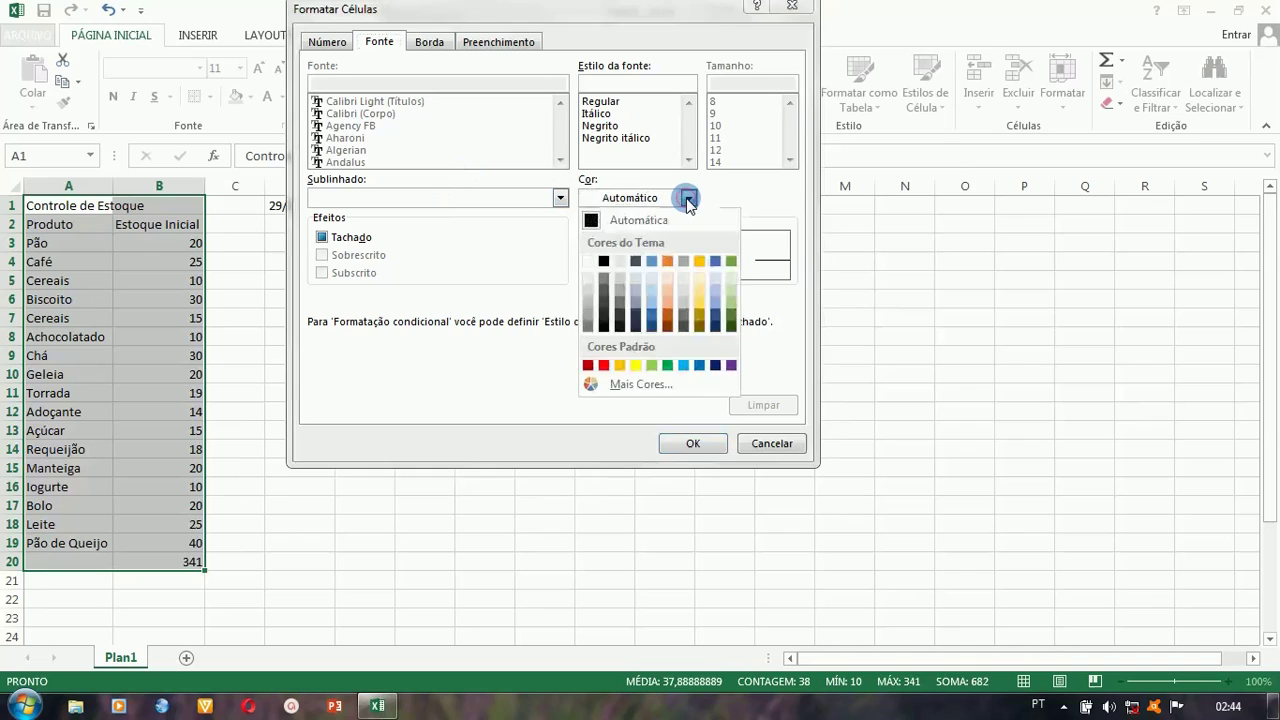
pyautogui.click(652, 277)
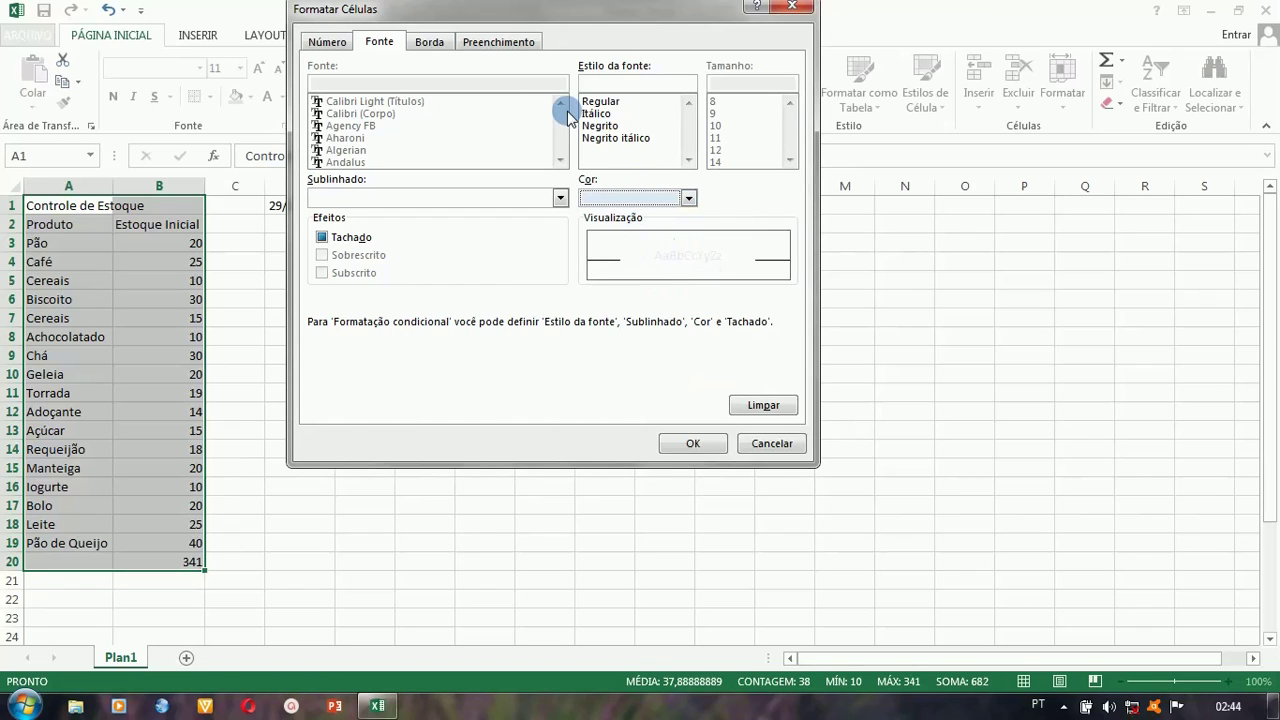
# Give the rule a dark blue background fill from the standard colour palette and apply it to the stock table.
pyautogui.click(499, 41)
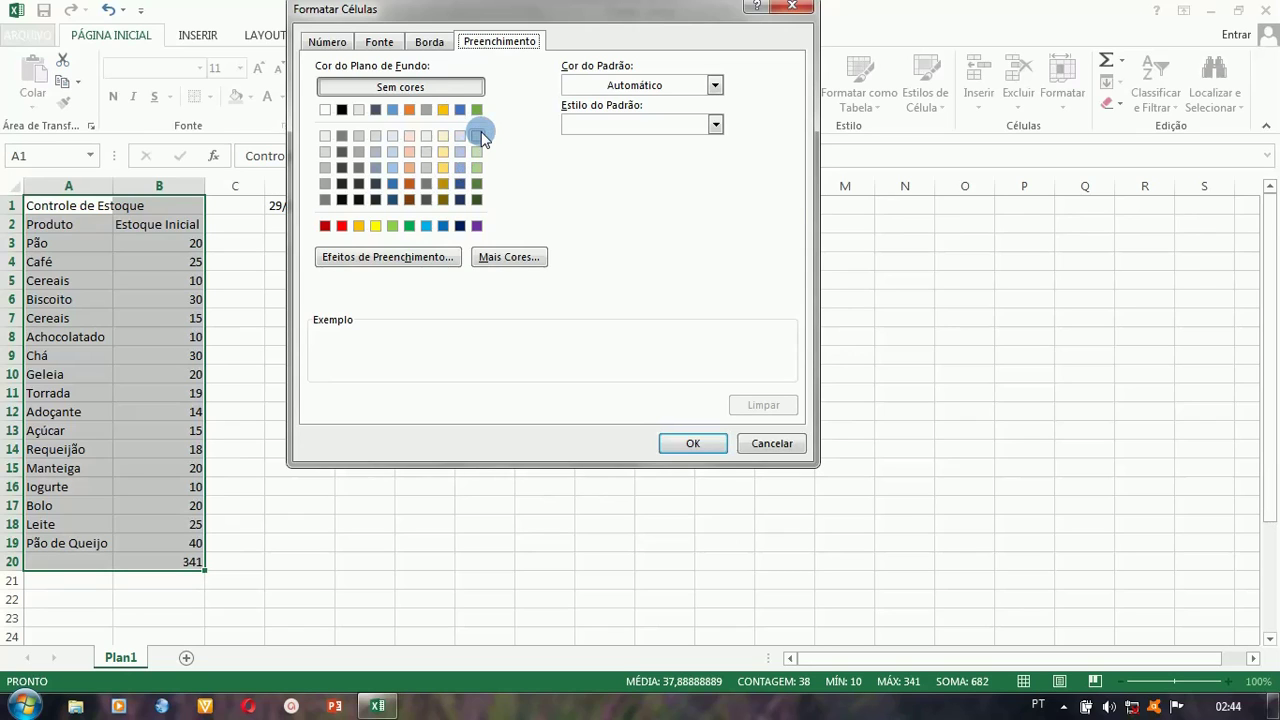
pyautogui.click(488, 258)
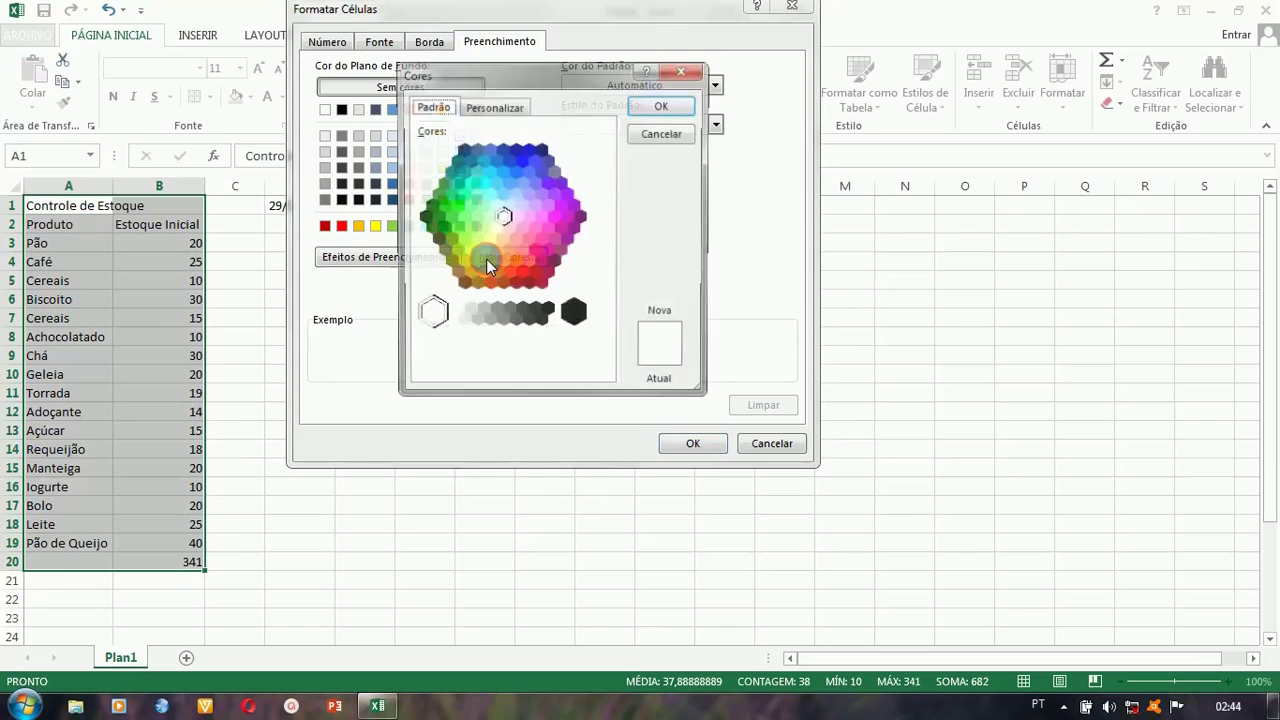
pyautogui.click(515, 151)
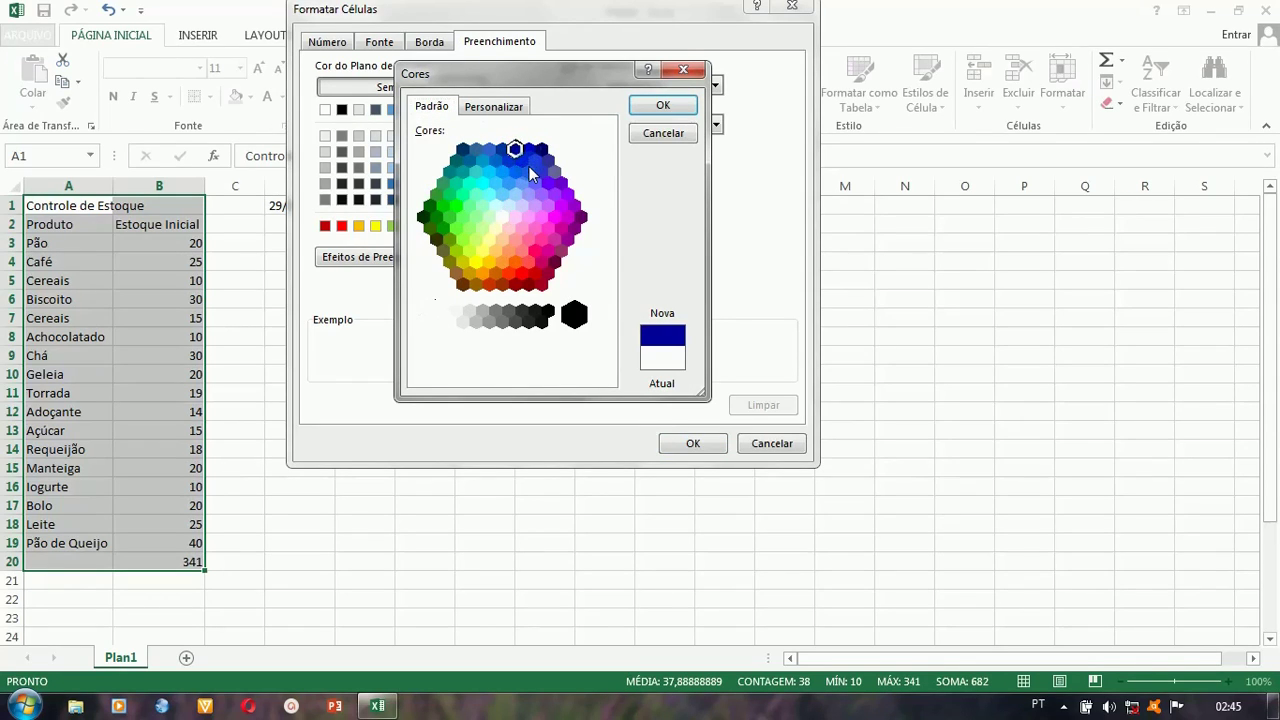
pyautogui.click(502, 148)
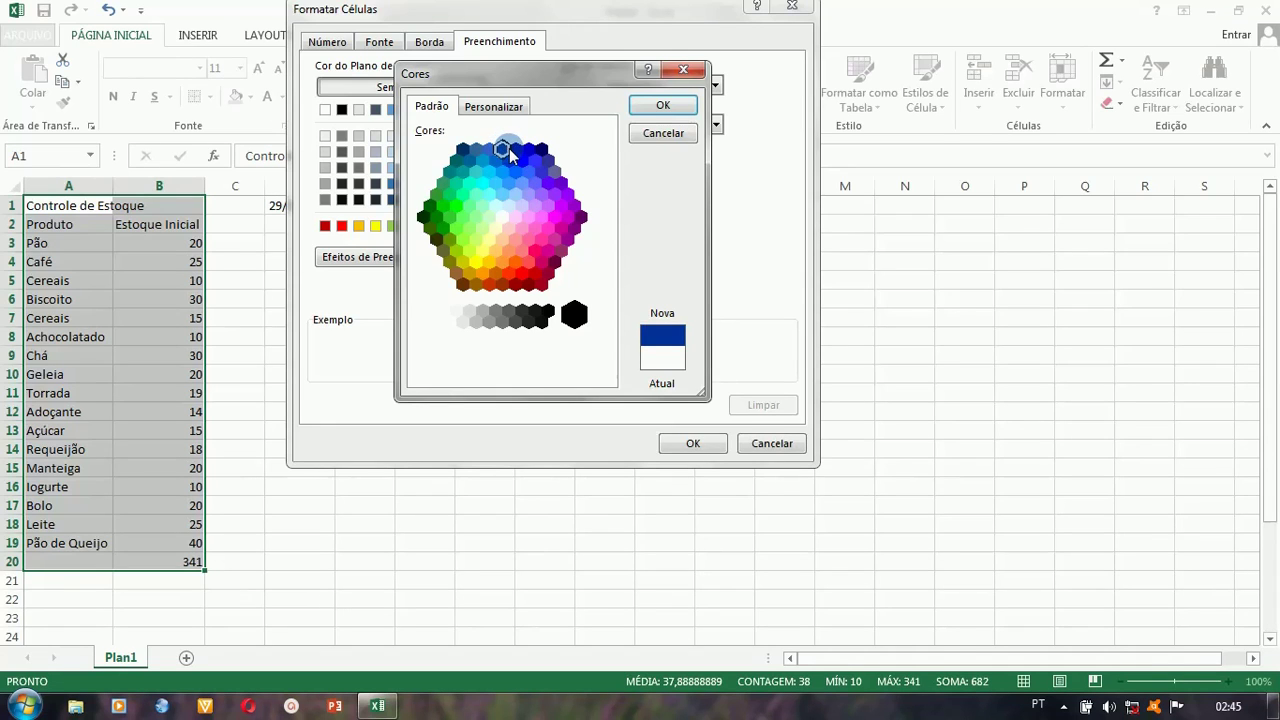
pyautogui.click(655, 110)
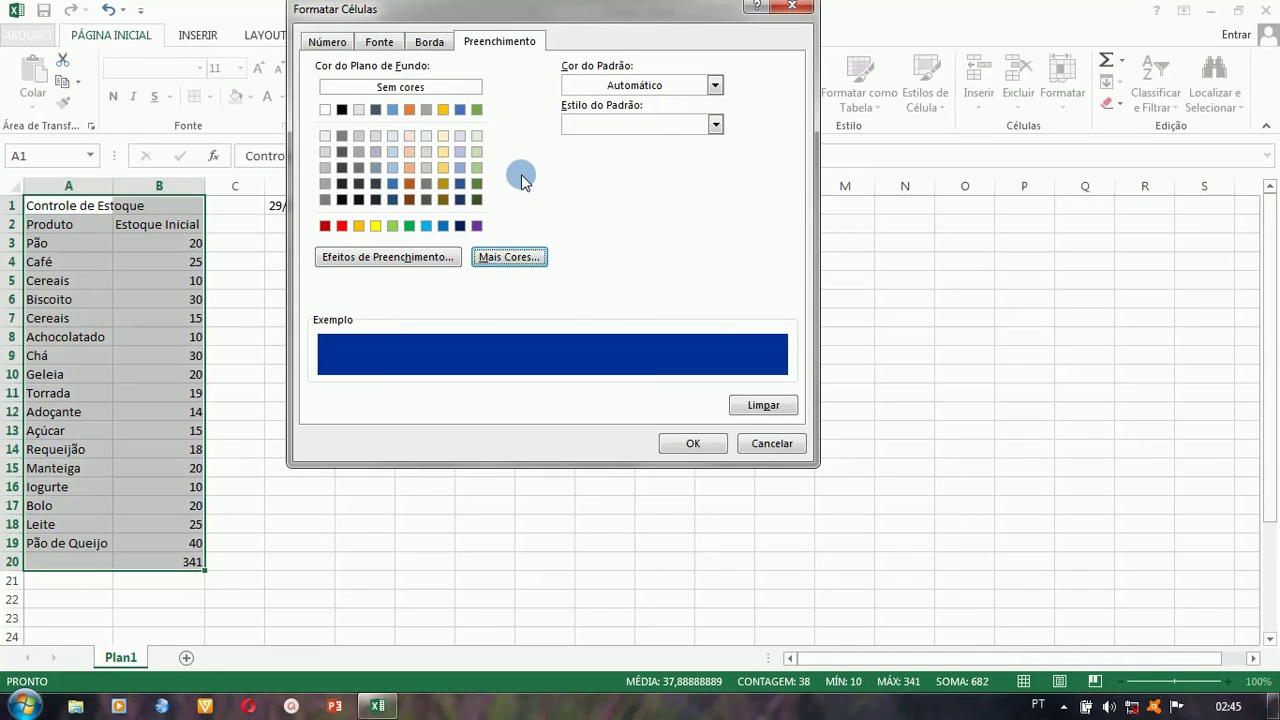
pyautogui.click(677, 446)
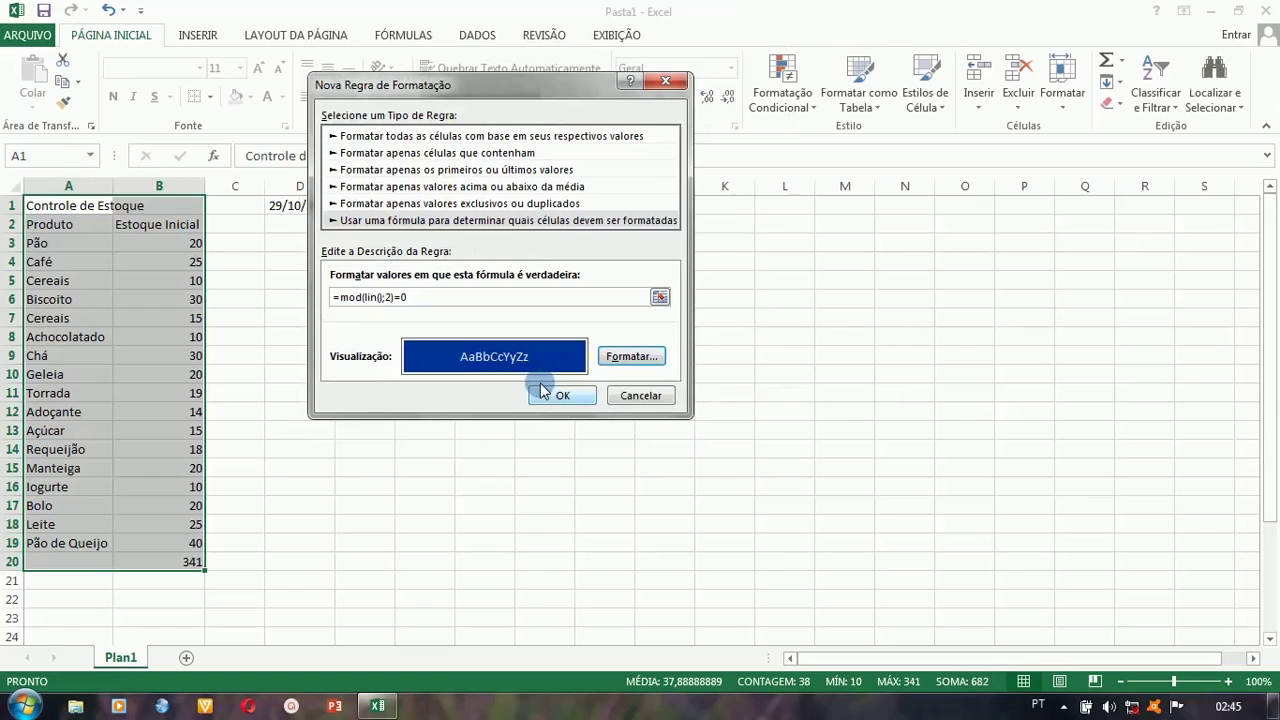
pyautogui.click(468, 333)
pyautogui.click(463, 368)
pyautogui.click(560, 397)
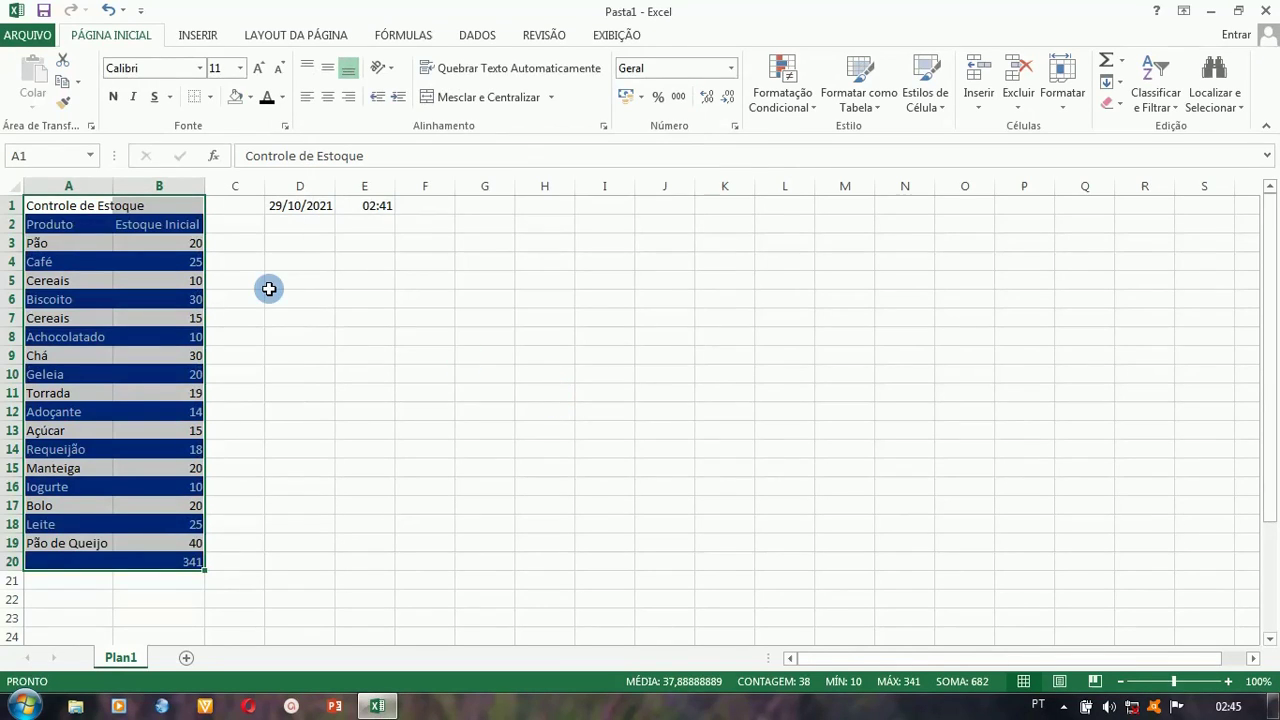
pyautogui.click(227, 318)
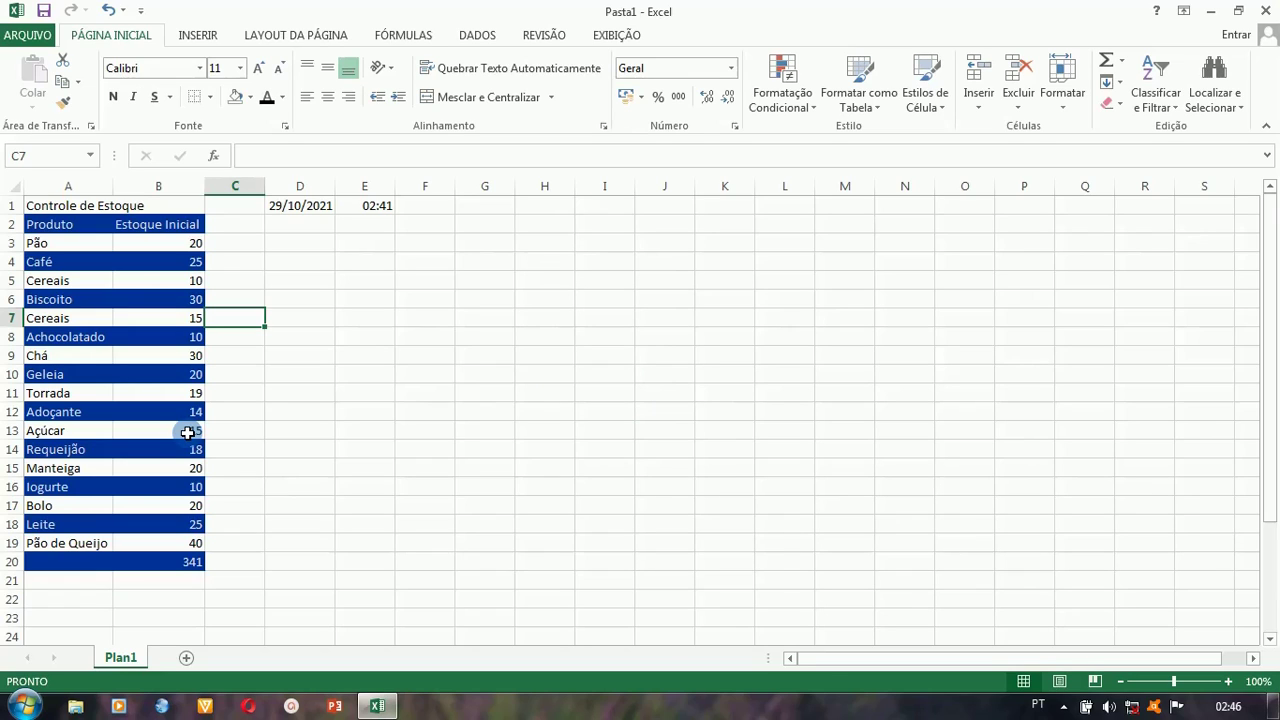
# Select the product cells A3:A19 and name the range Produto.
pyautogui.click(58, 222)
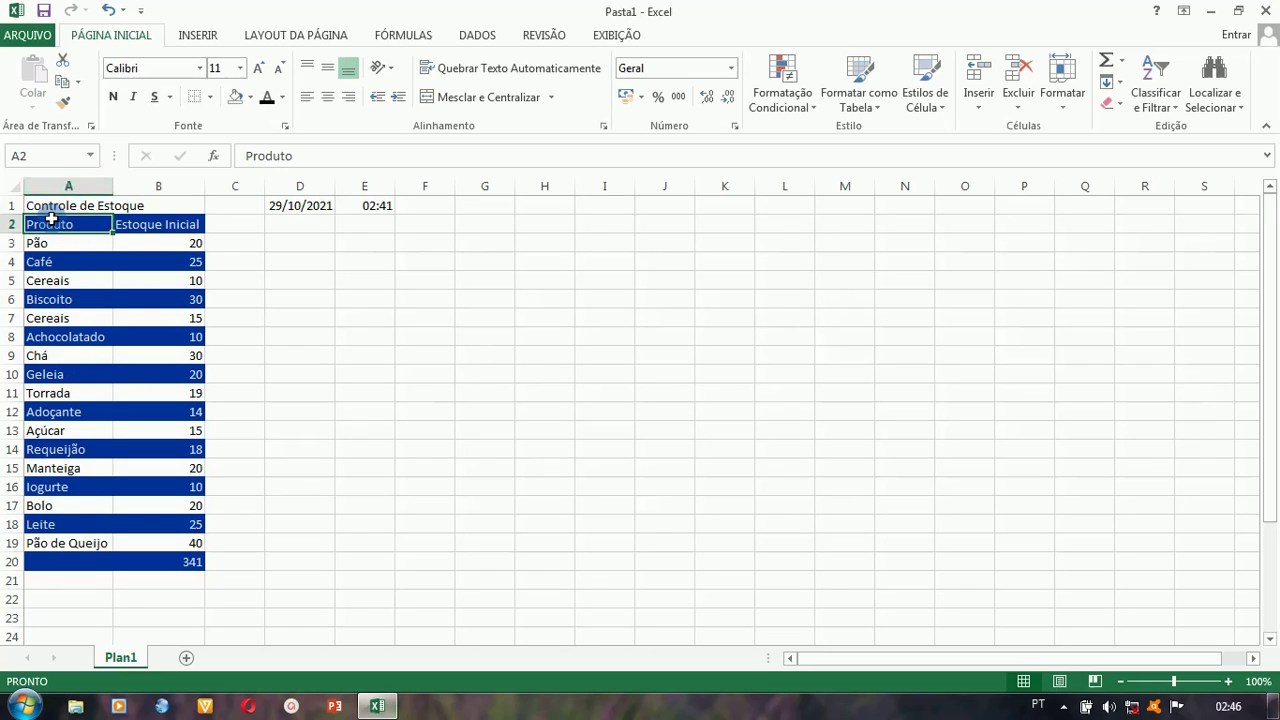
pyautogui.click(34, 243)
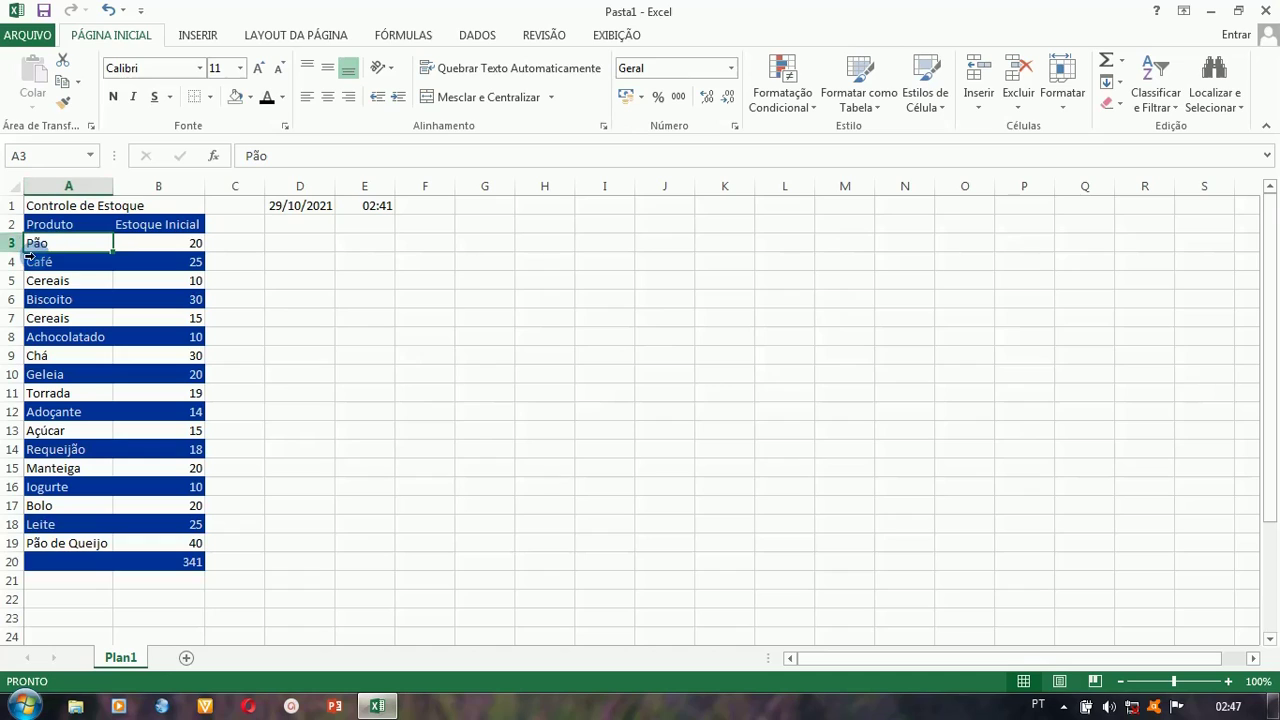
pyautogui.click(37, 242)
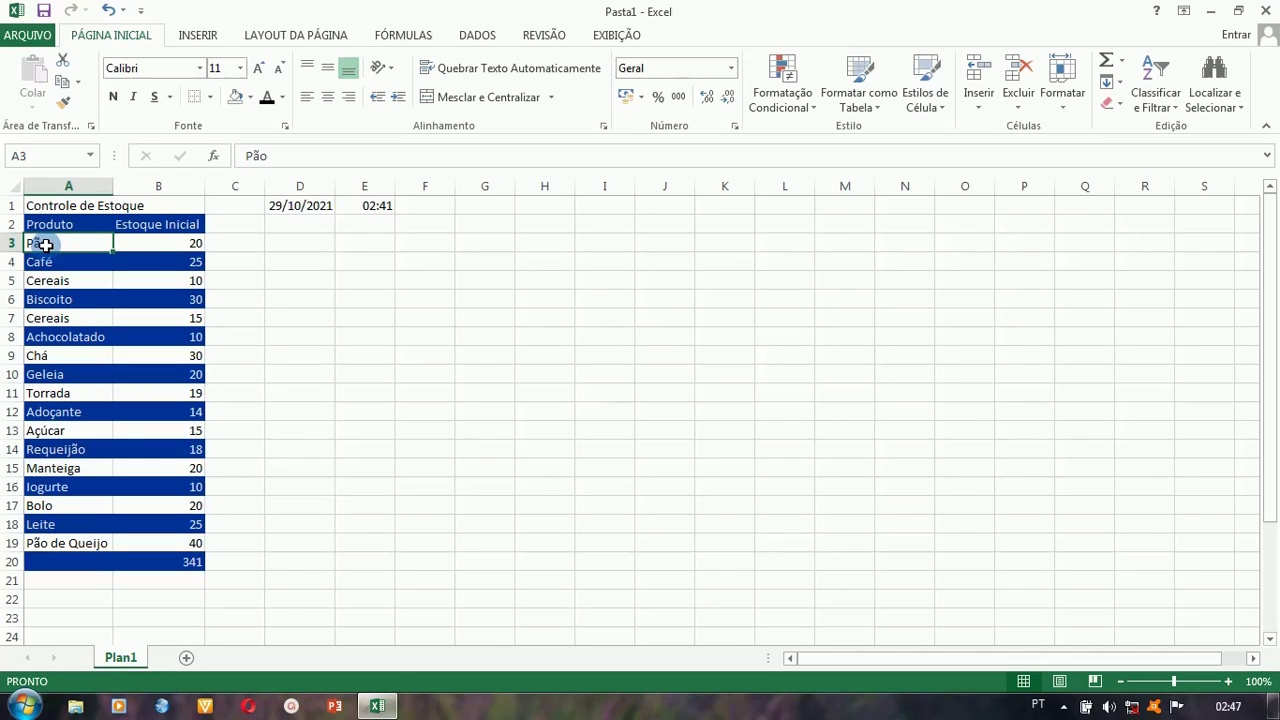
pyautogui.hotkey('ctrl', 'shift', 'Down')
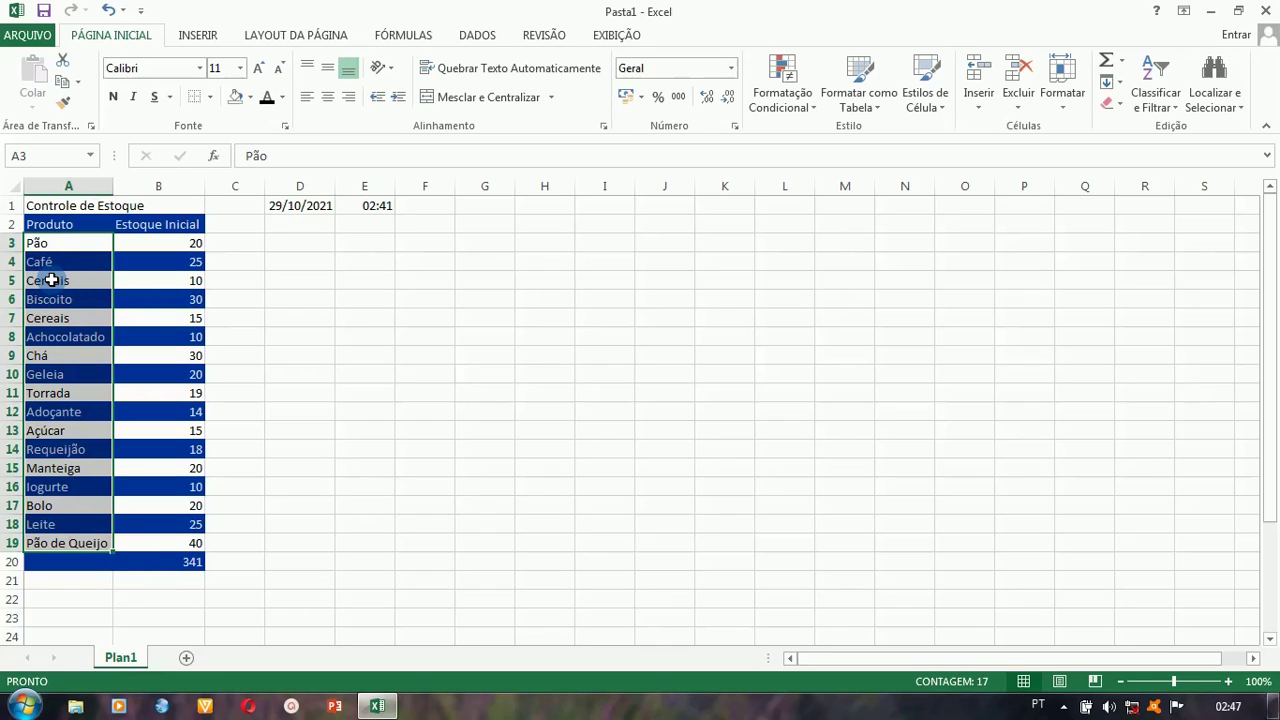
pyautogui.click(36, 155)
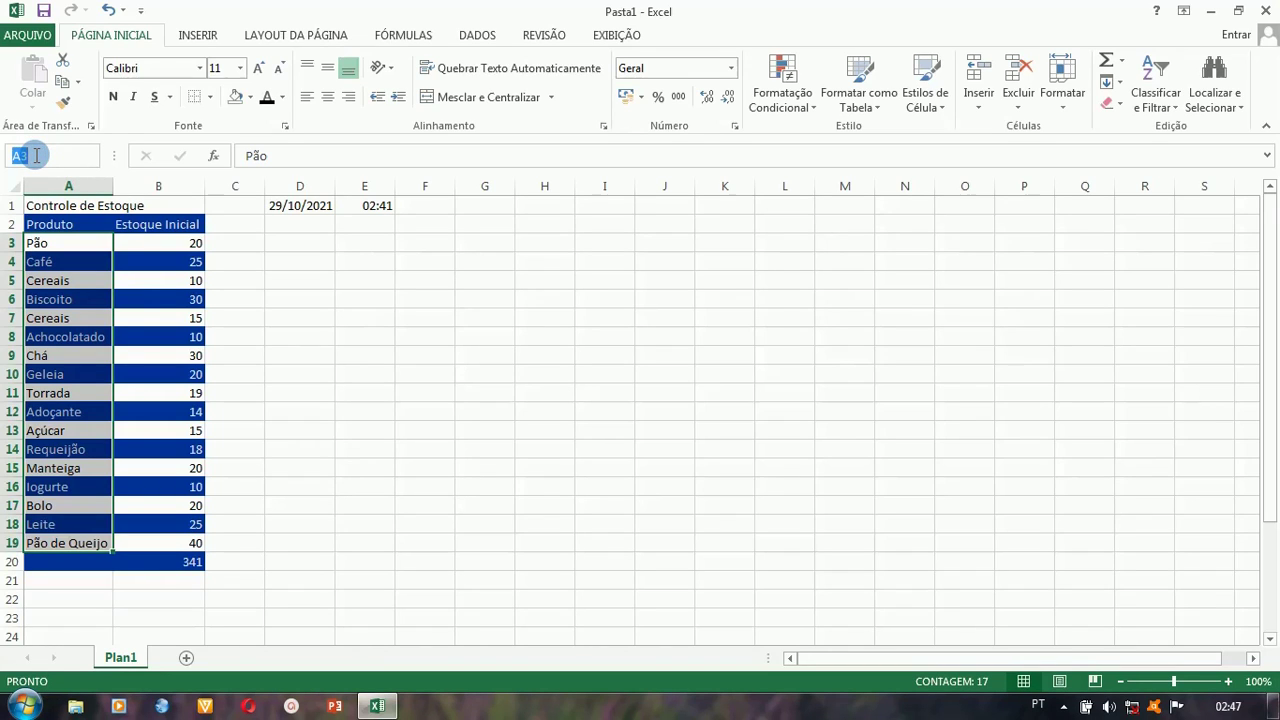
pyautogui.write('Produto')
pyautogui.press('Return')
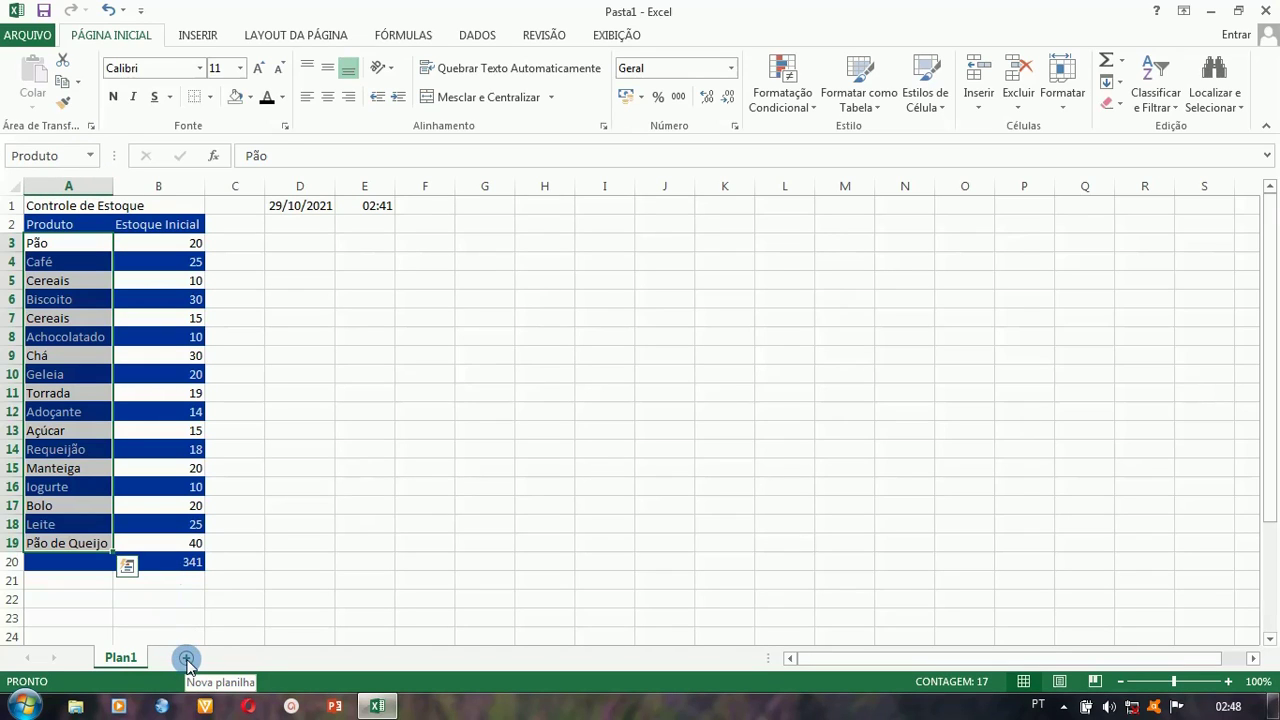
# Add a new worksheet and rename it Produto|Estoque Inicial.
pyautogui.click(187, 658)
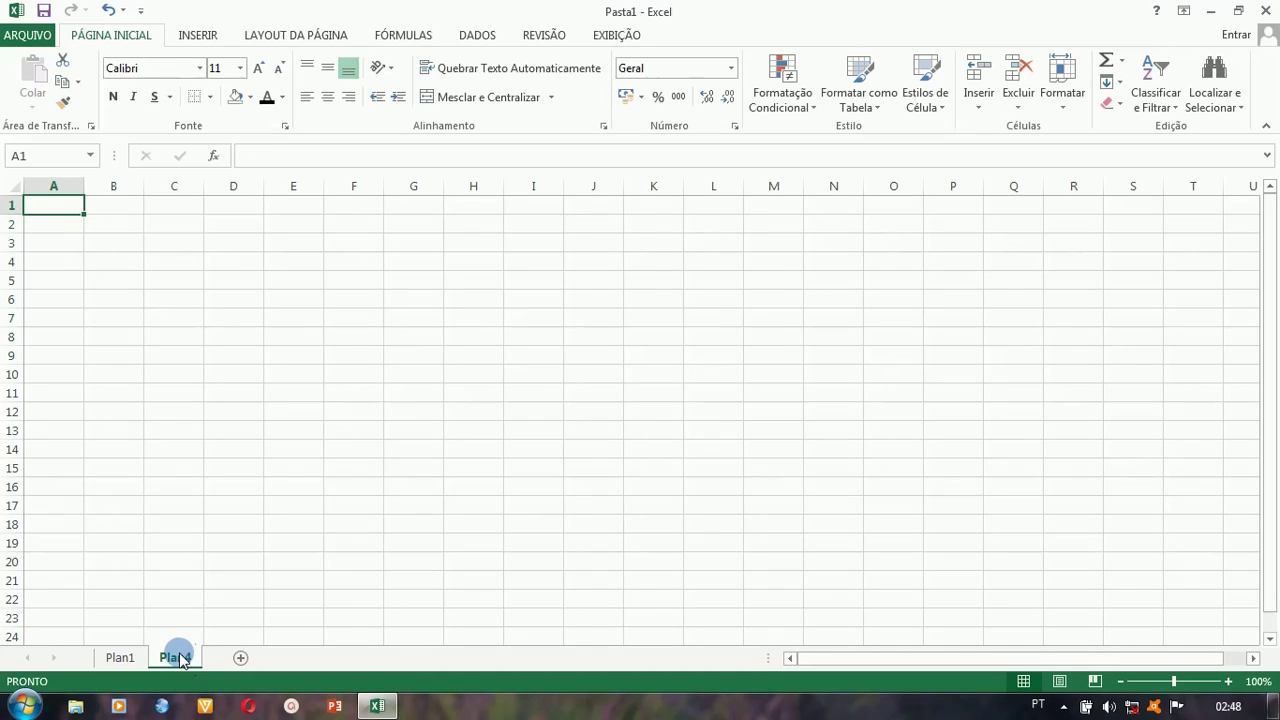
pyautogui.rightClick(178, 658)
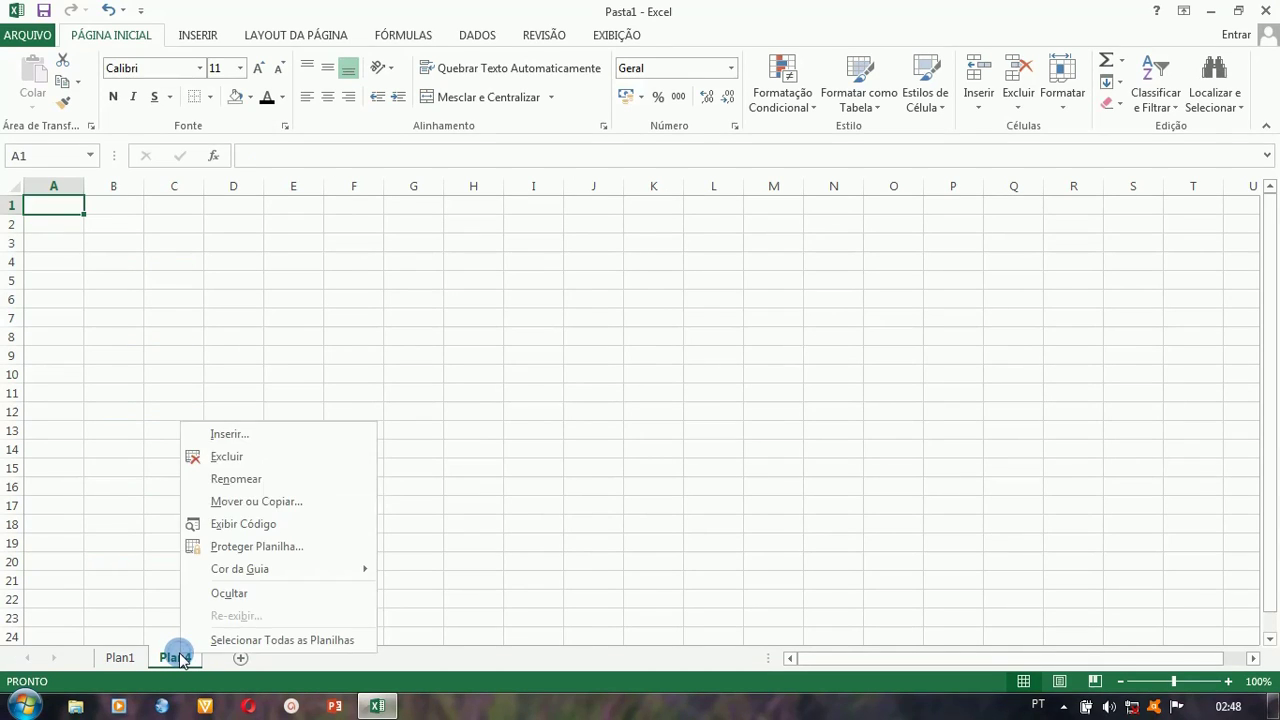
pyautogui.click(230, 479)
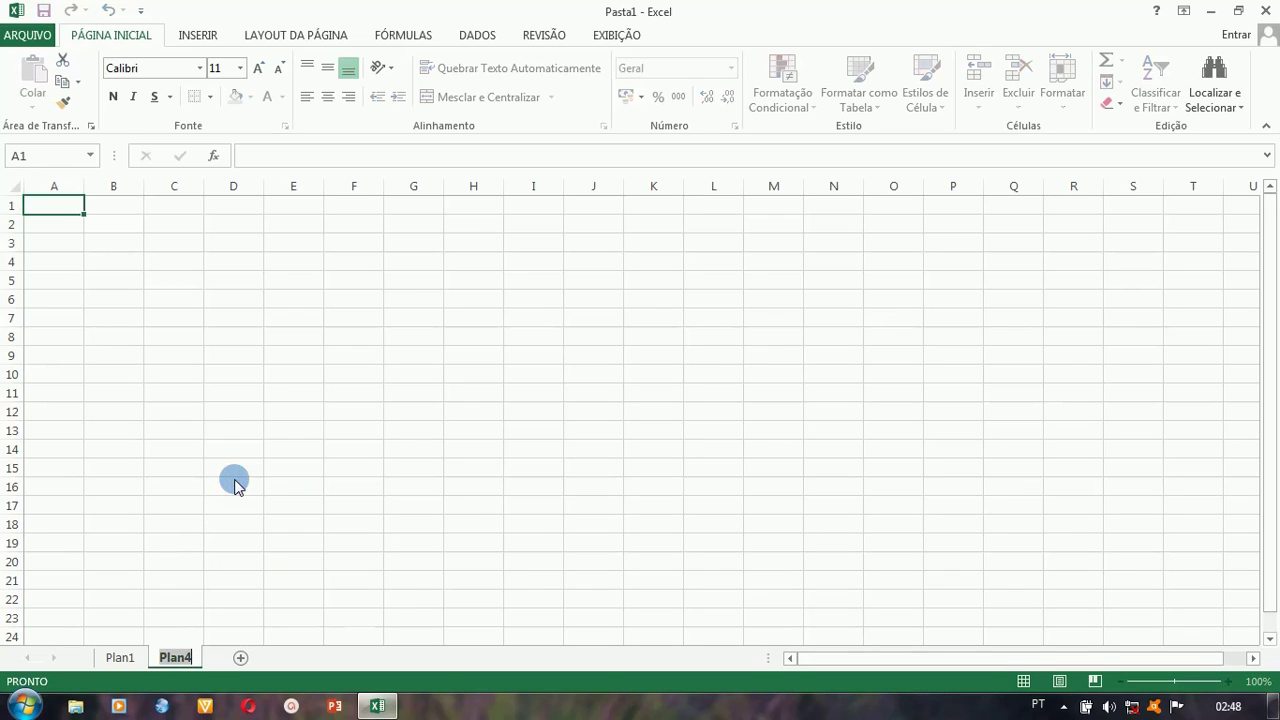
pyautogui.write('P')
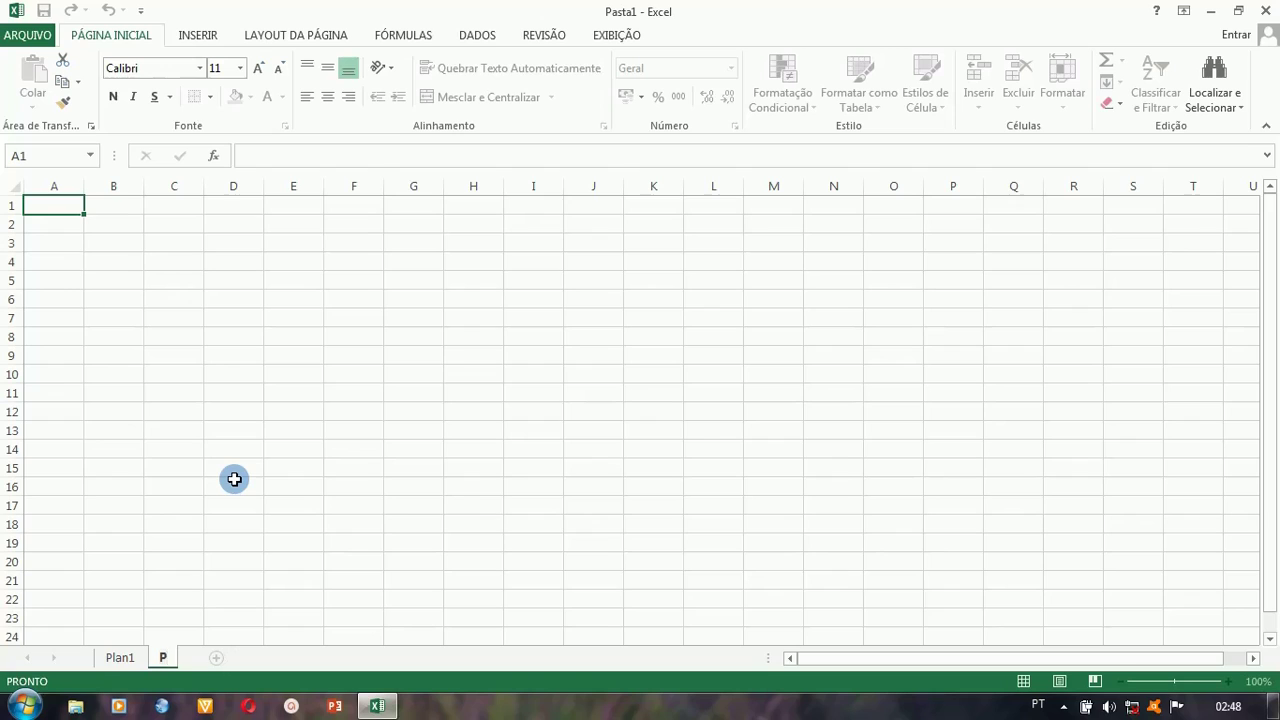
pyautogui.write('roduto')
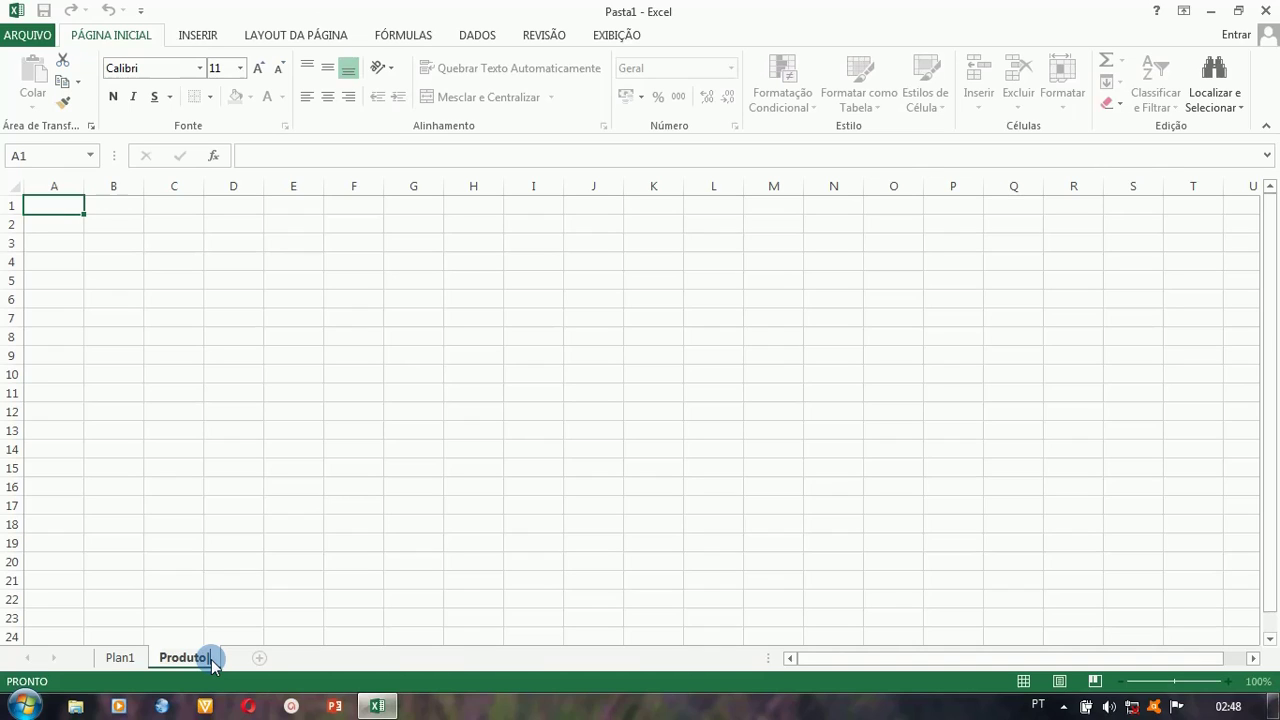
pyautogui.write('stoque Inicia')
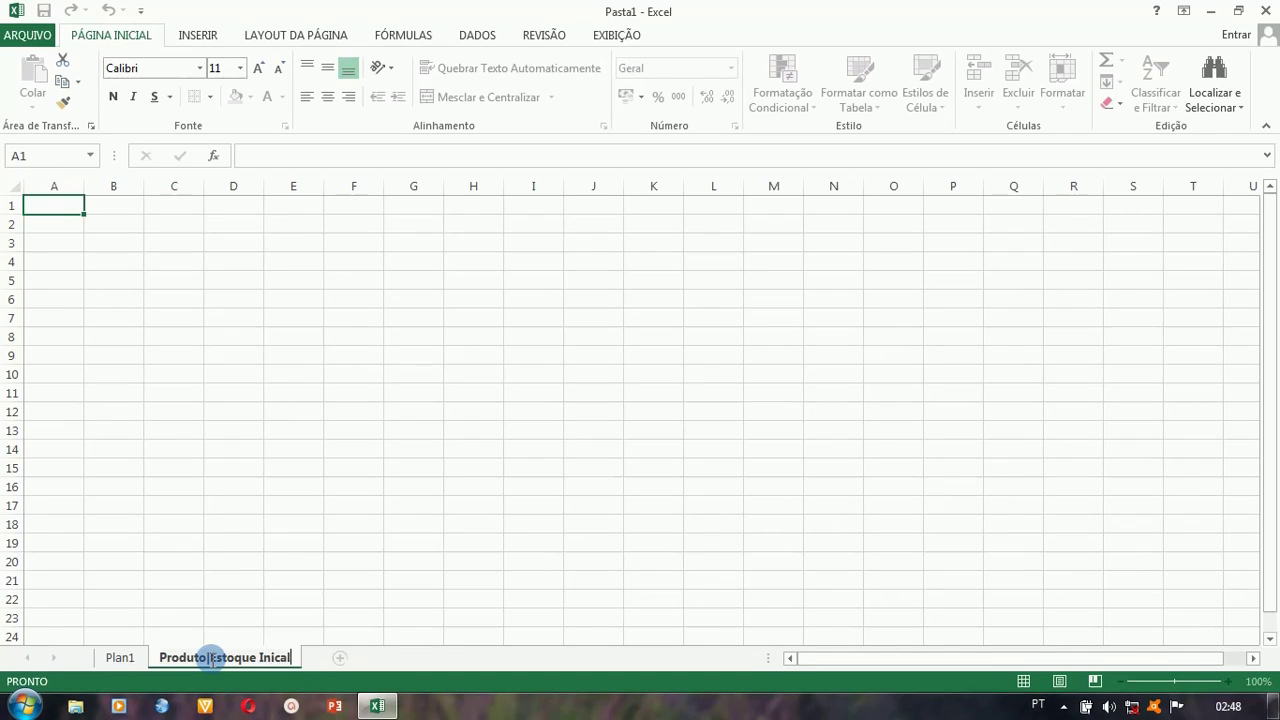
pyautogui.write('l')
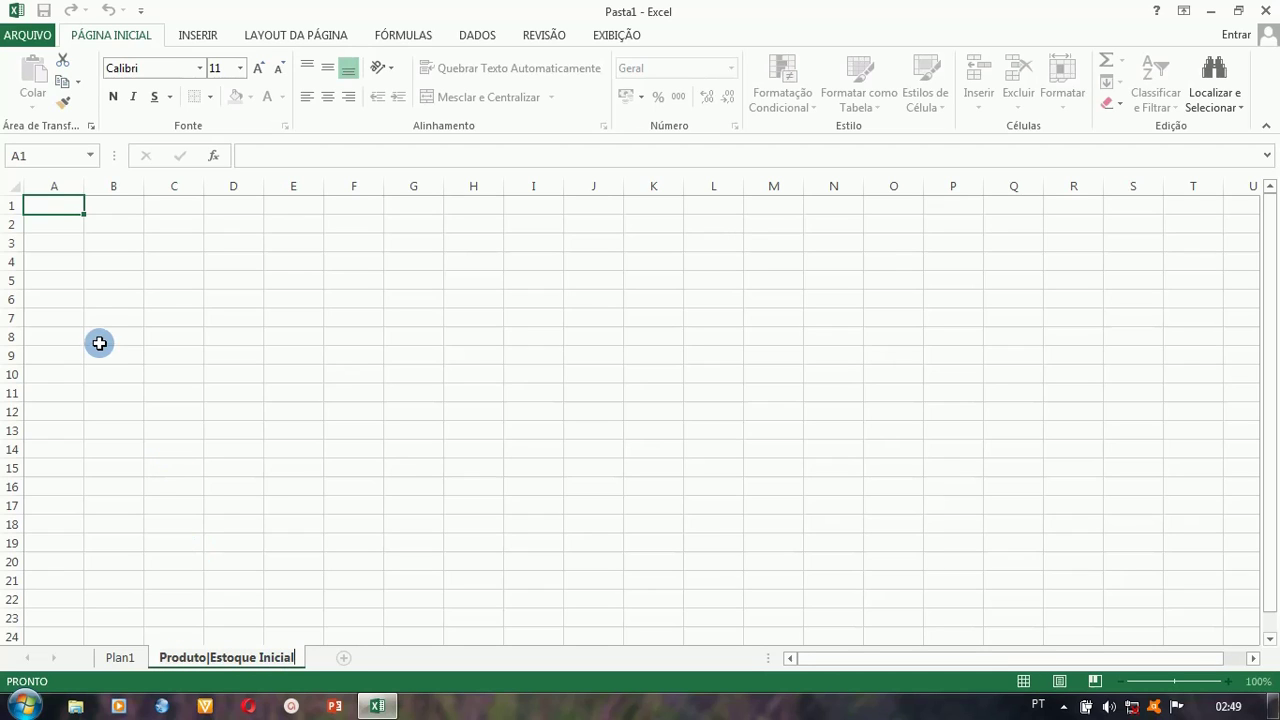
# Apply list data validation to cells A1:A19 of the new sheet, with =Produto as the source.
pyautogui.click(49, 203)
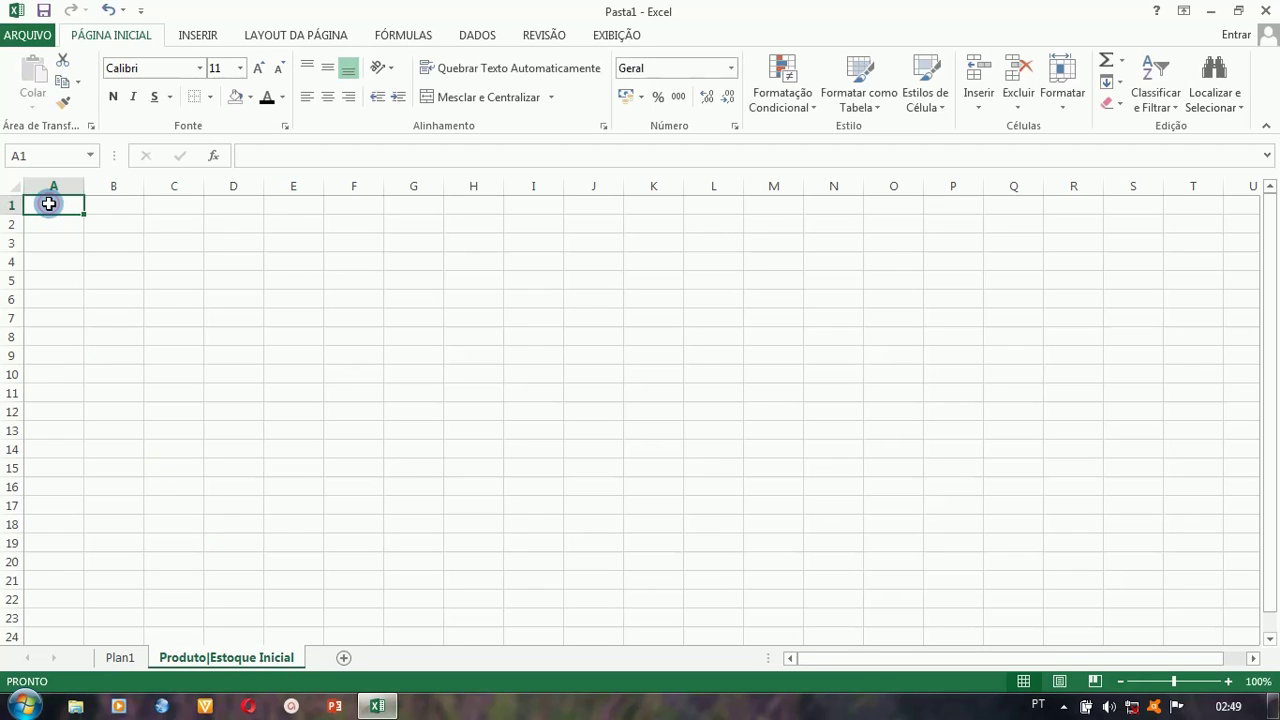
pyautogui.moveTo(49, 203); pyautogui.dragTo(55, 544)
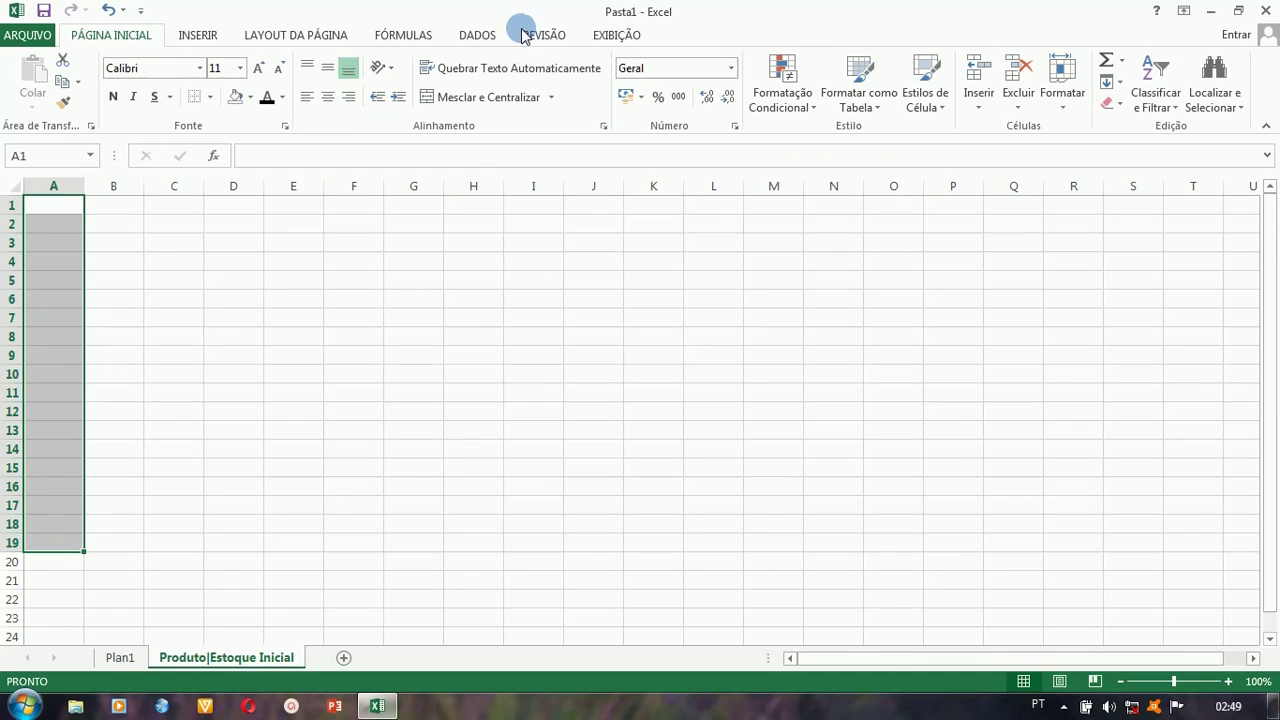
pyautogui.click(478, 35)
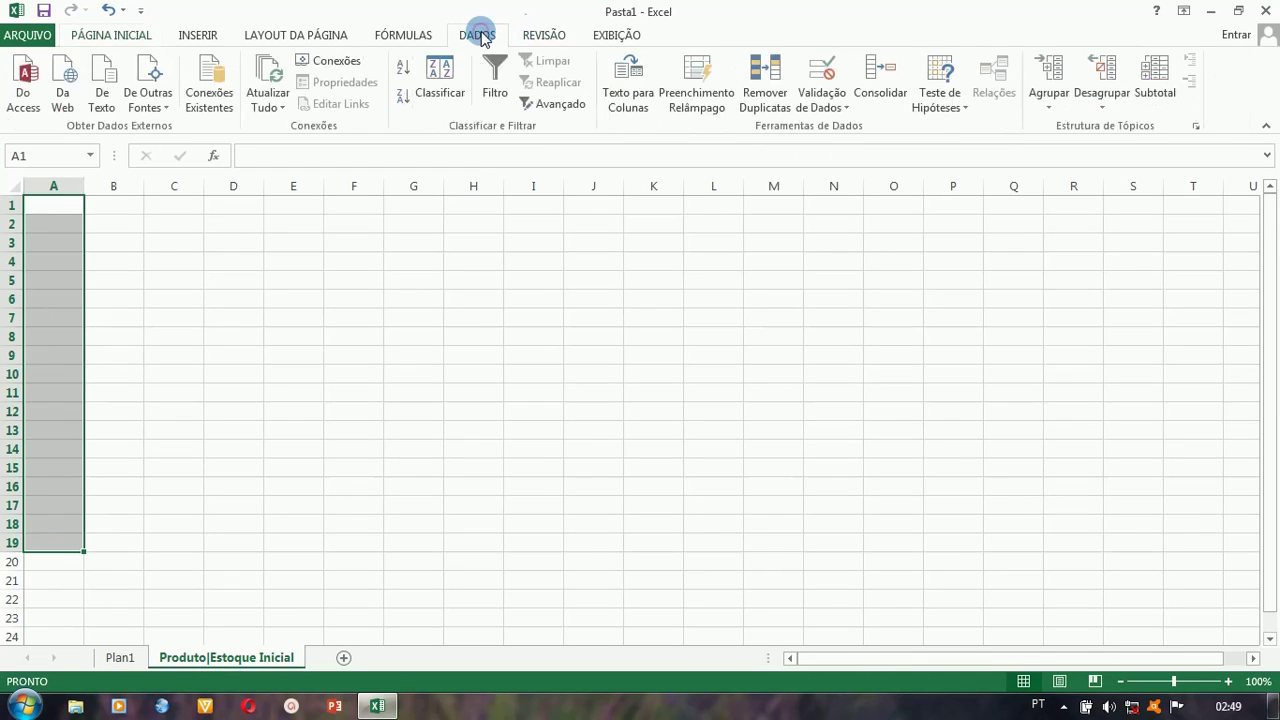
pyautogui.click(845, 110)
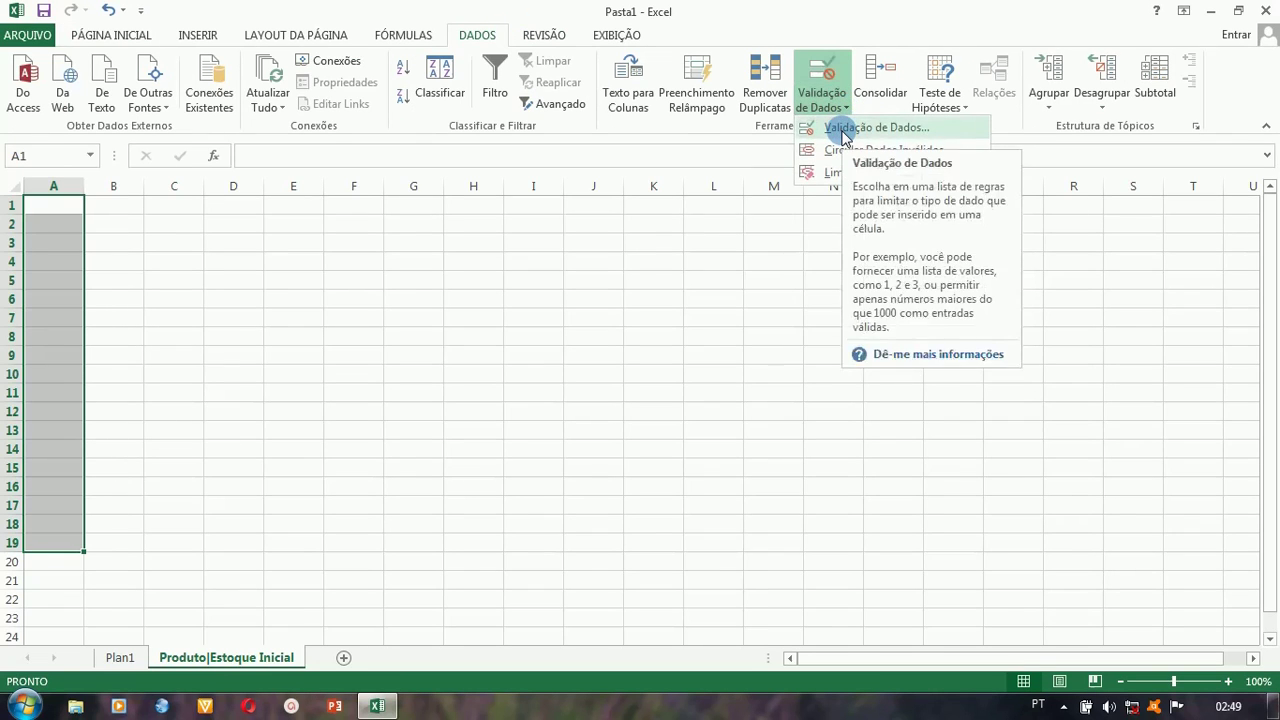
pyautogui.click(845, 128)
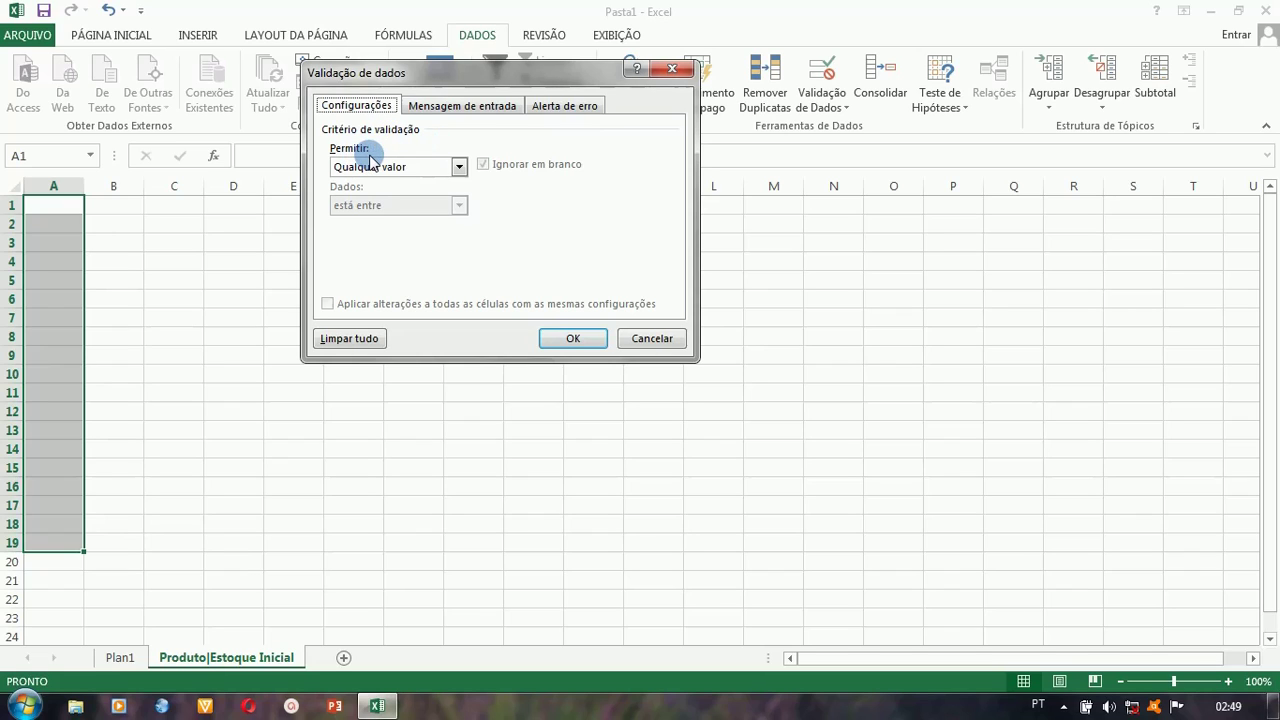
pyautogui.click(458, 168)
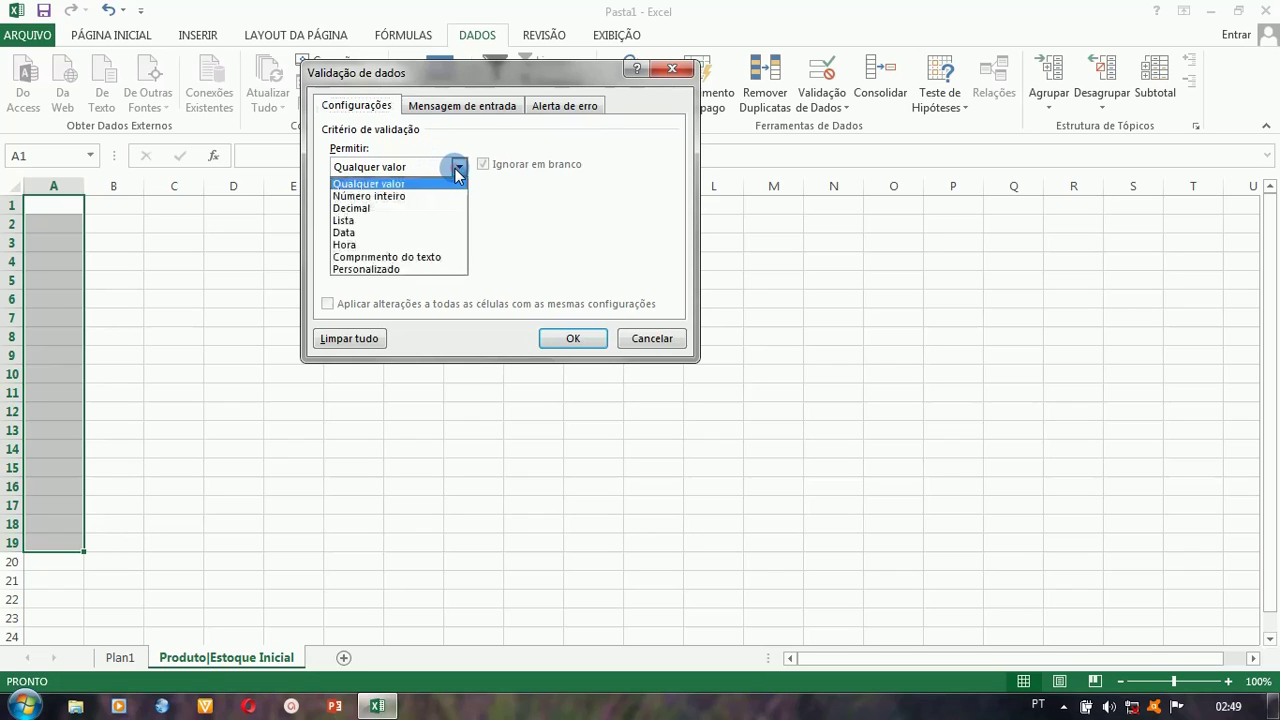
pyautogui.click(342, 221)
pyautogui.click(353, 240)
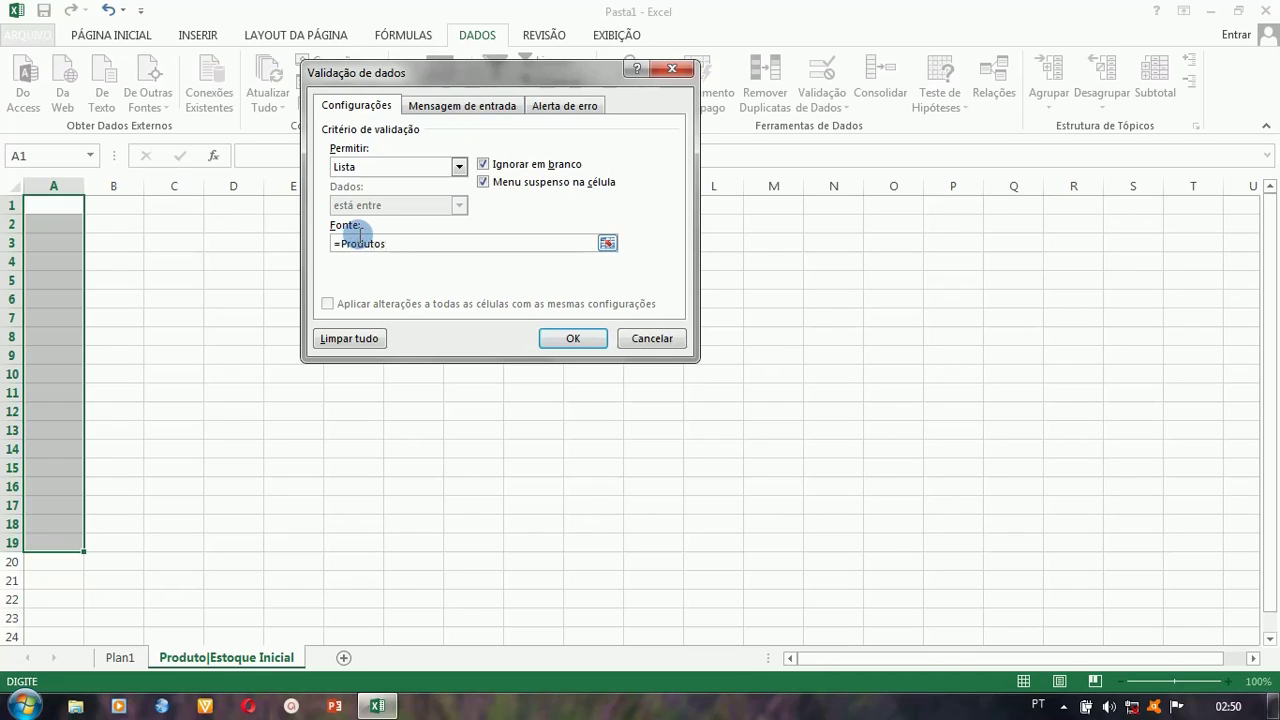
pyautogui.click(560, 340)
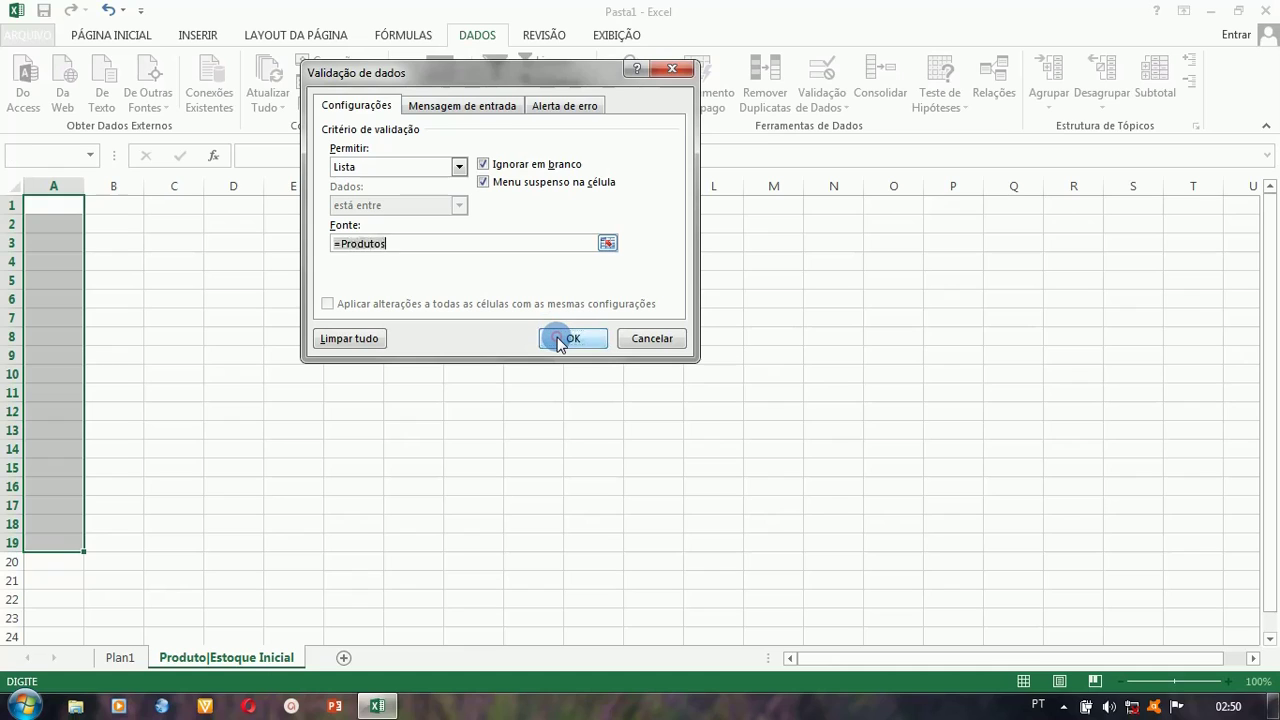
pyautogui.click(563, 244)
pyautogui.press('BackSpace')
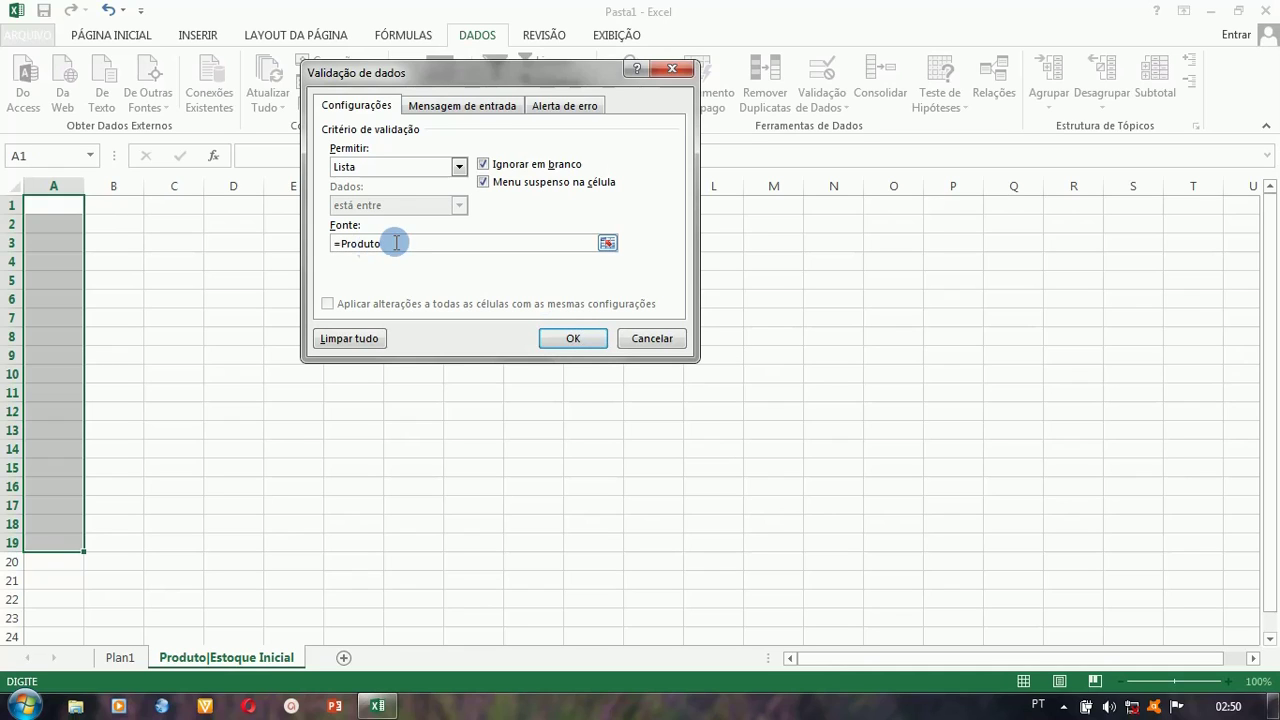
pyautogui.click(547, 337)
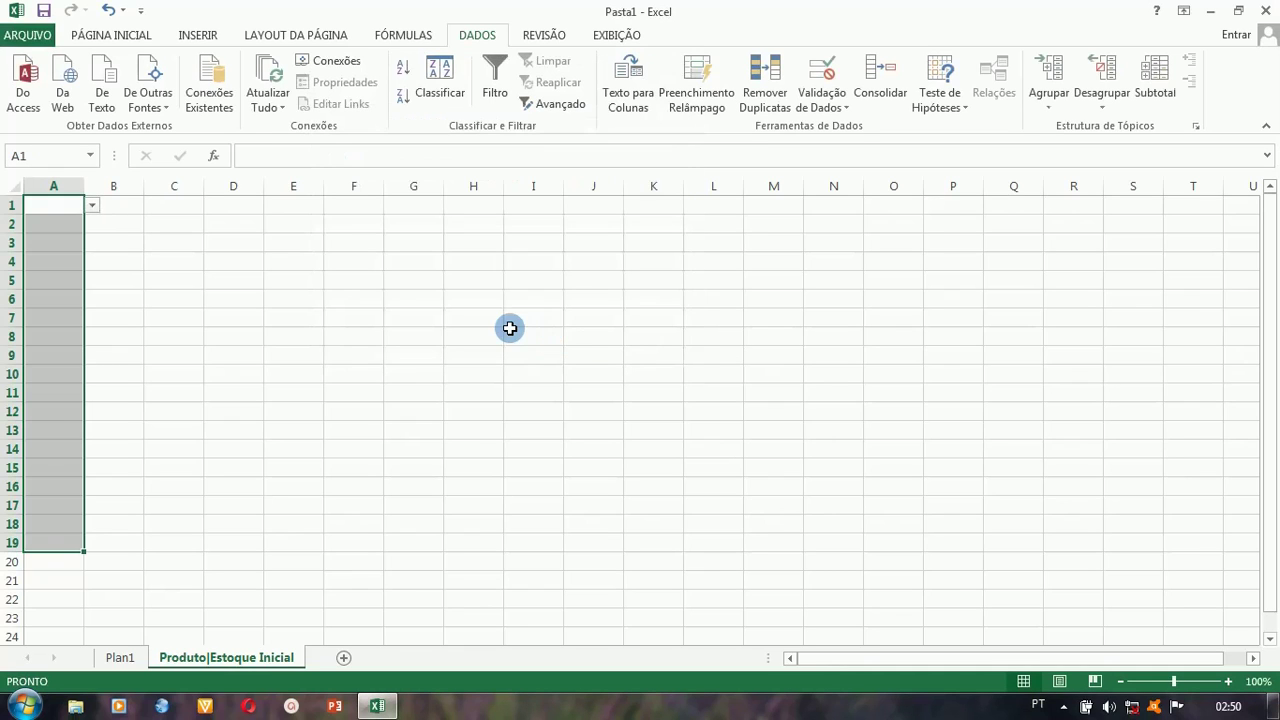
# Choose Pão for cell A2 and Cereais for cell A1 from their validation lists.
pyautogui.click(92, 207)
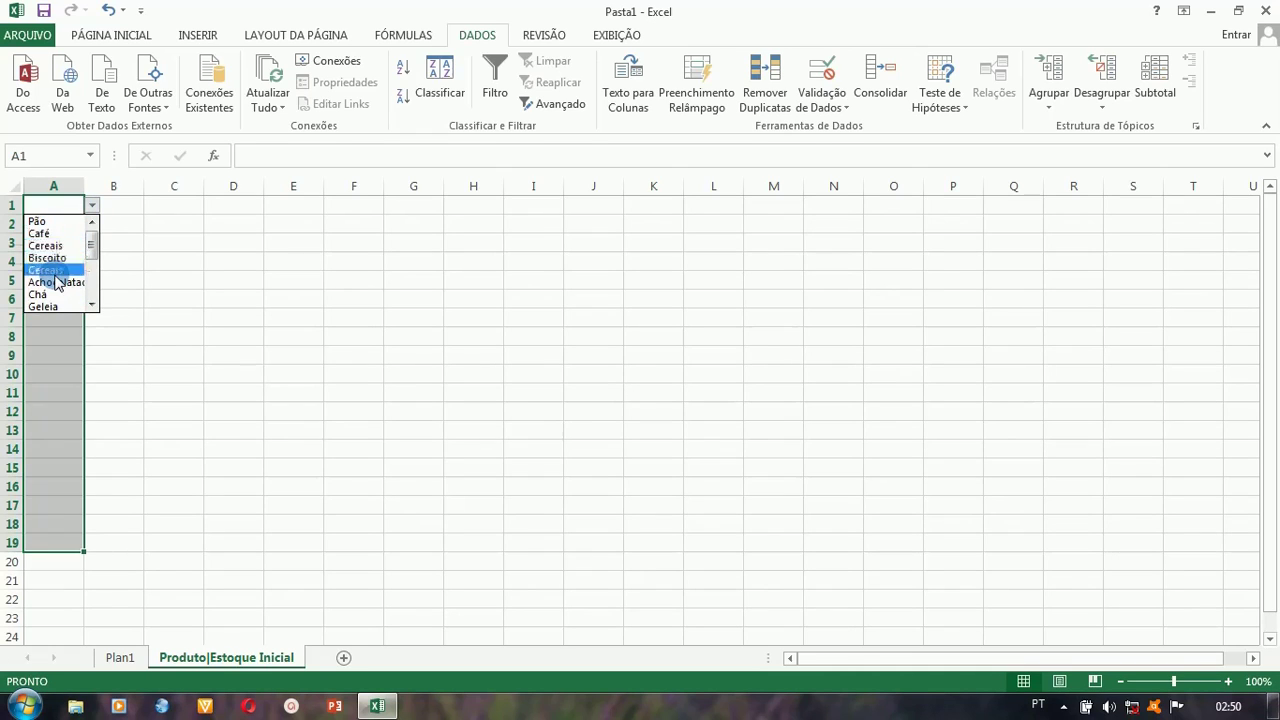
pyautogui.click(105, 227)
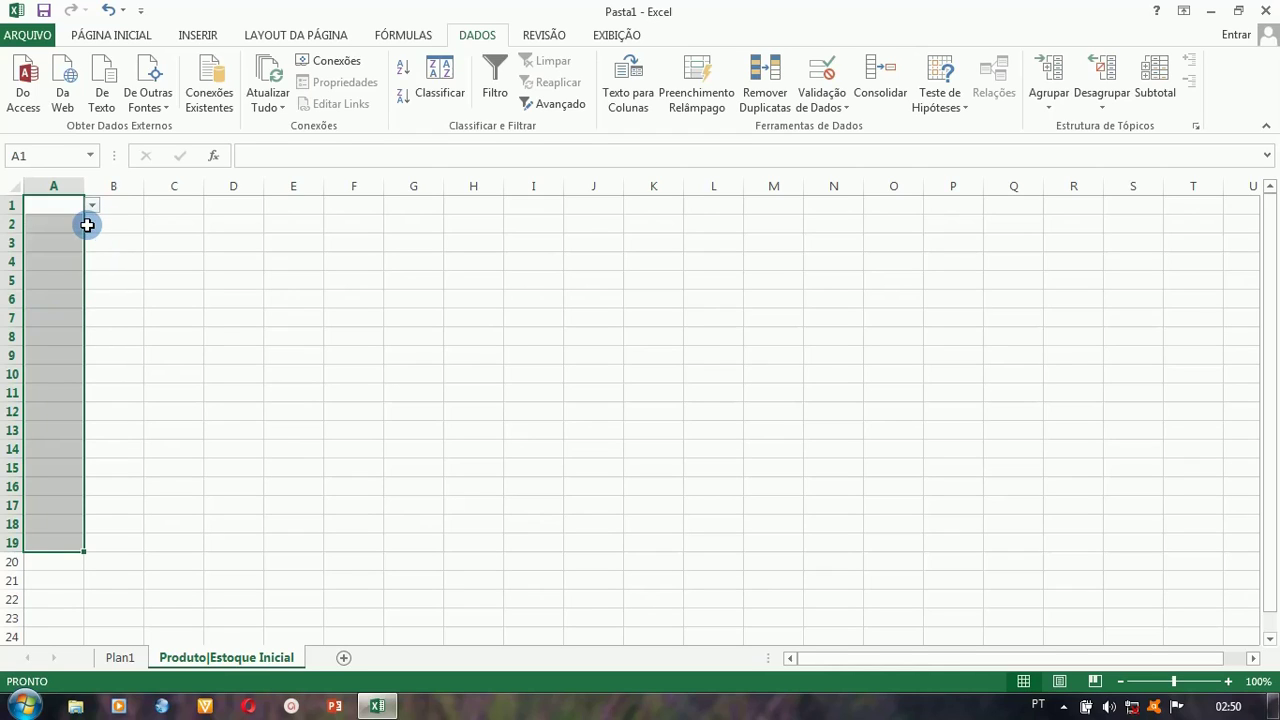
pyautogui.click(67, 231)
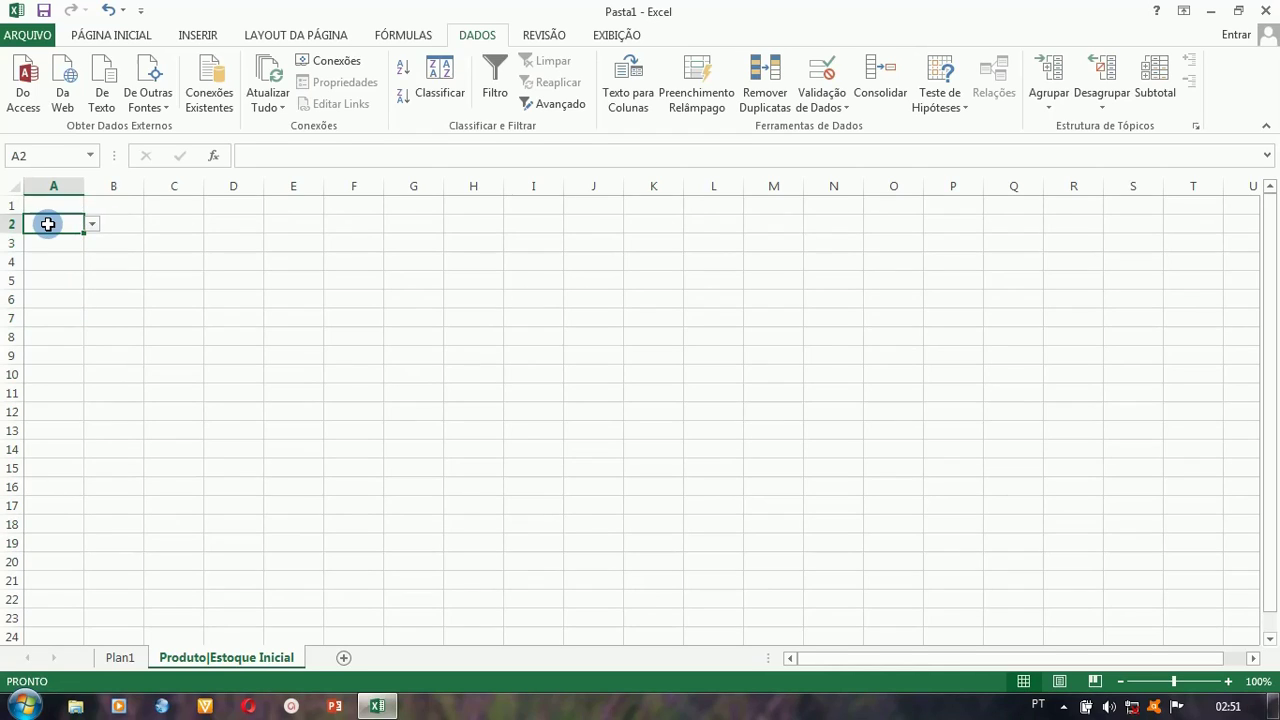
pyautogui.click(91, 225)
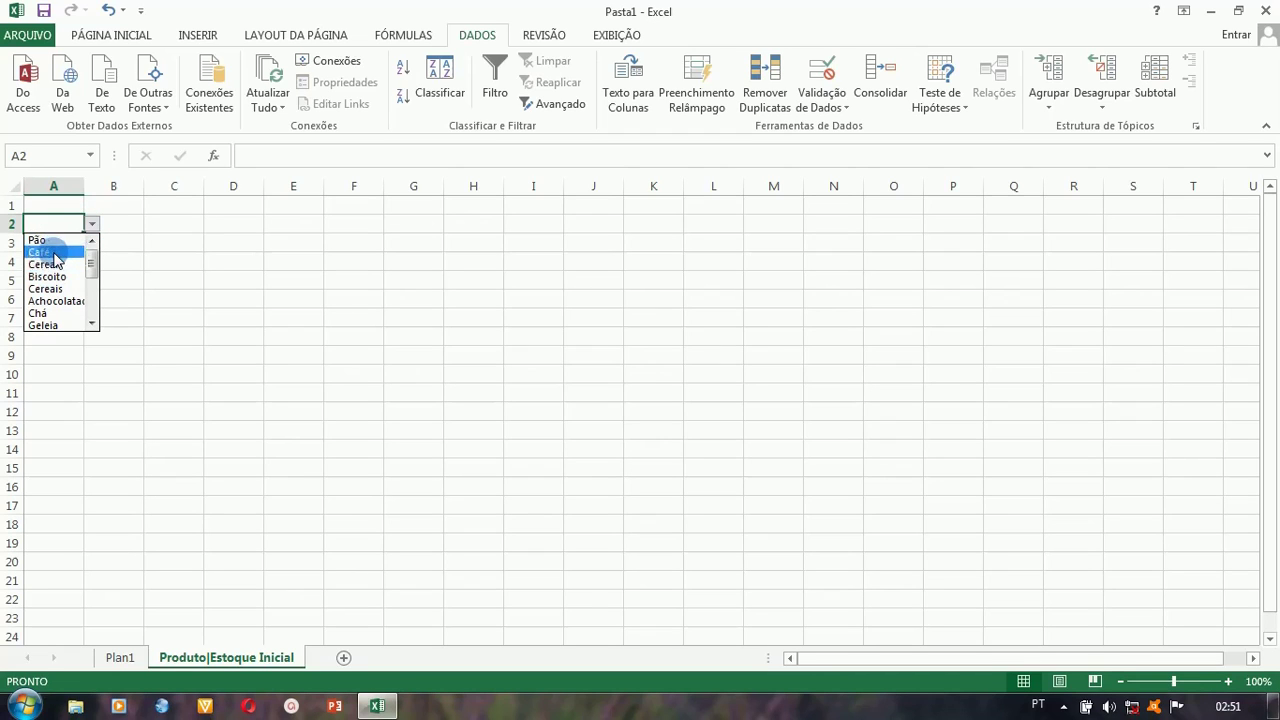
pyautogui.click(46, 242)
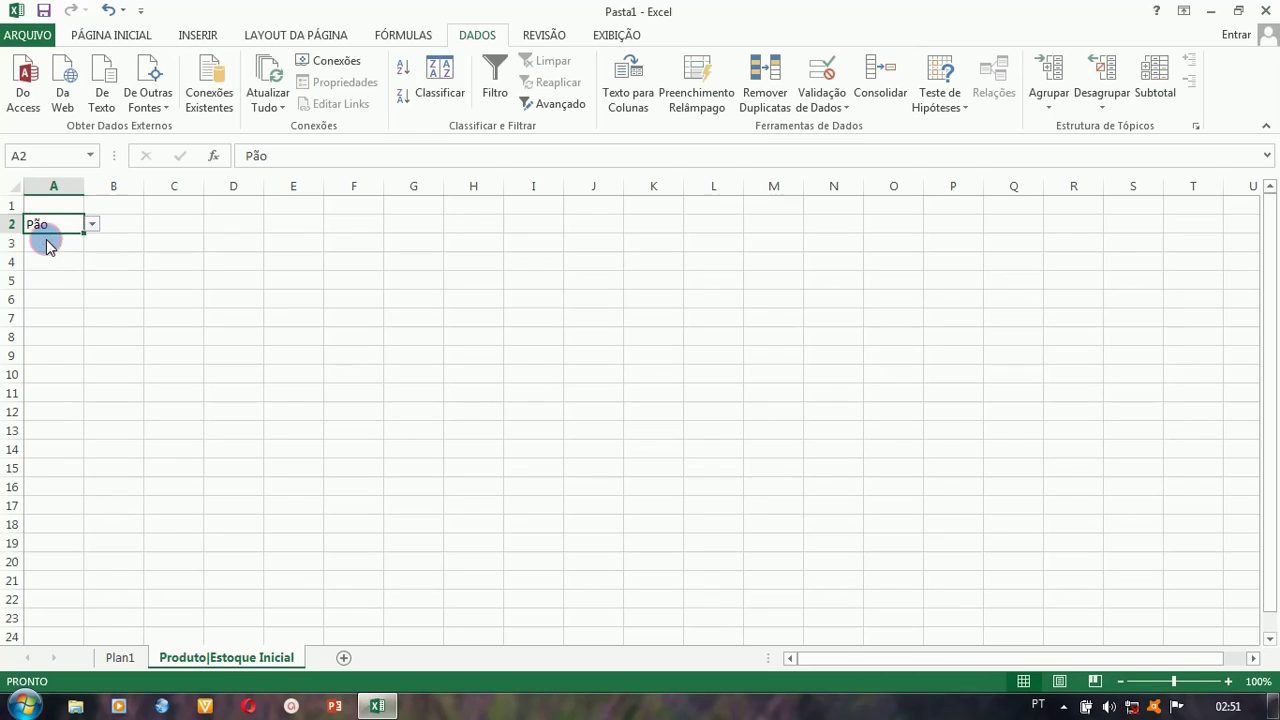
pyautogui.click(48, 207)
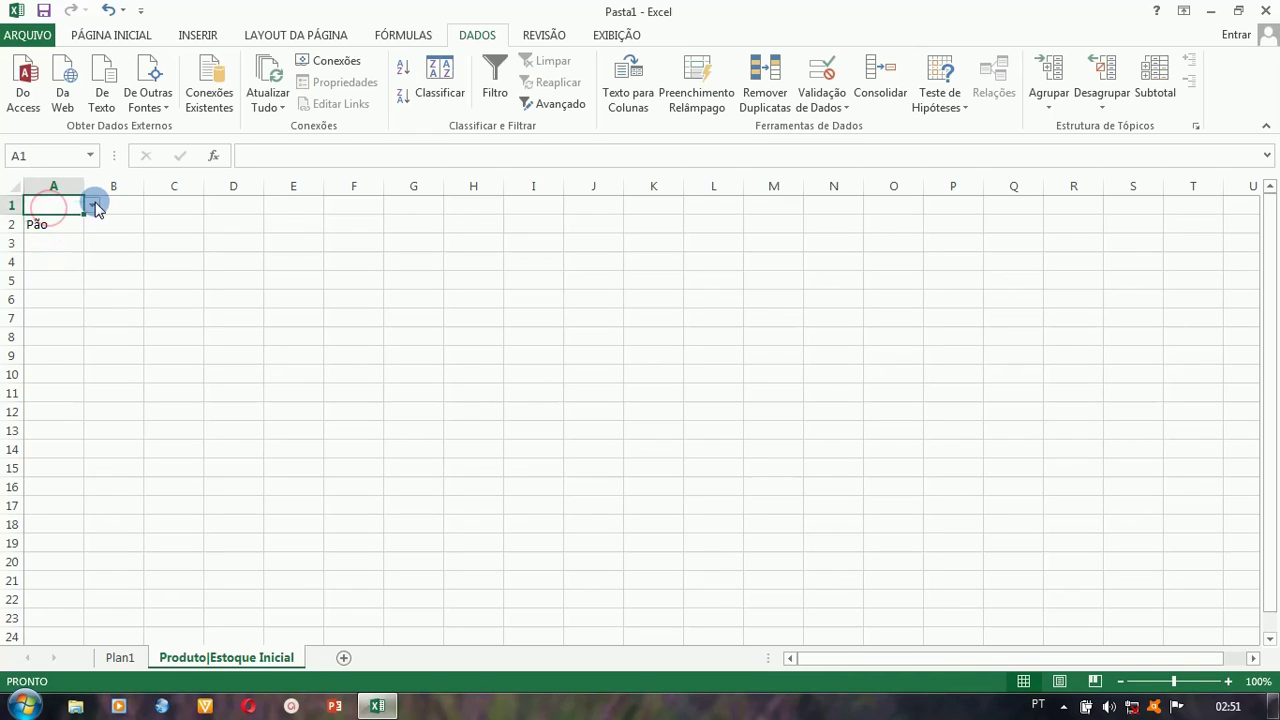
pyautogui.click(92, 205)
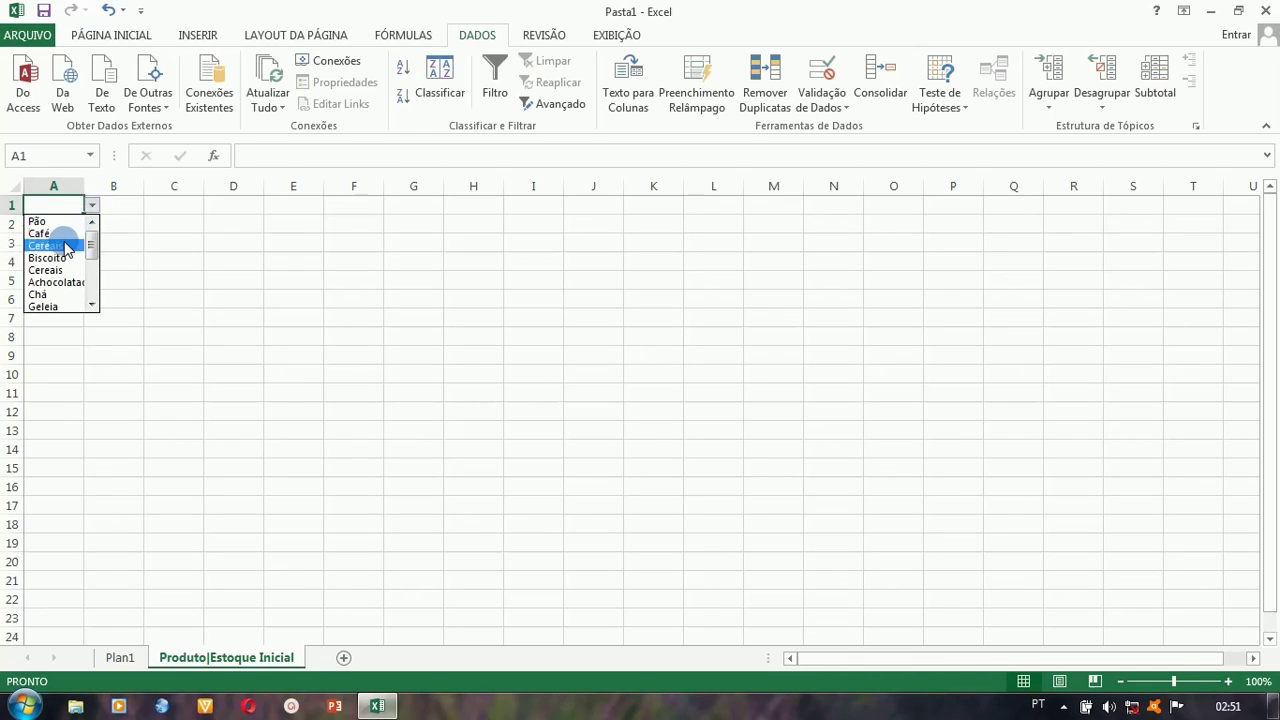
pyautogui.click(62, 245)
# Choose Achocolatado from the validation list of cell A19, the last cell of the validated range.
pyautogui.click(51, 240)
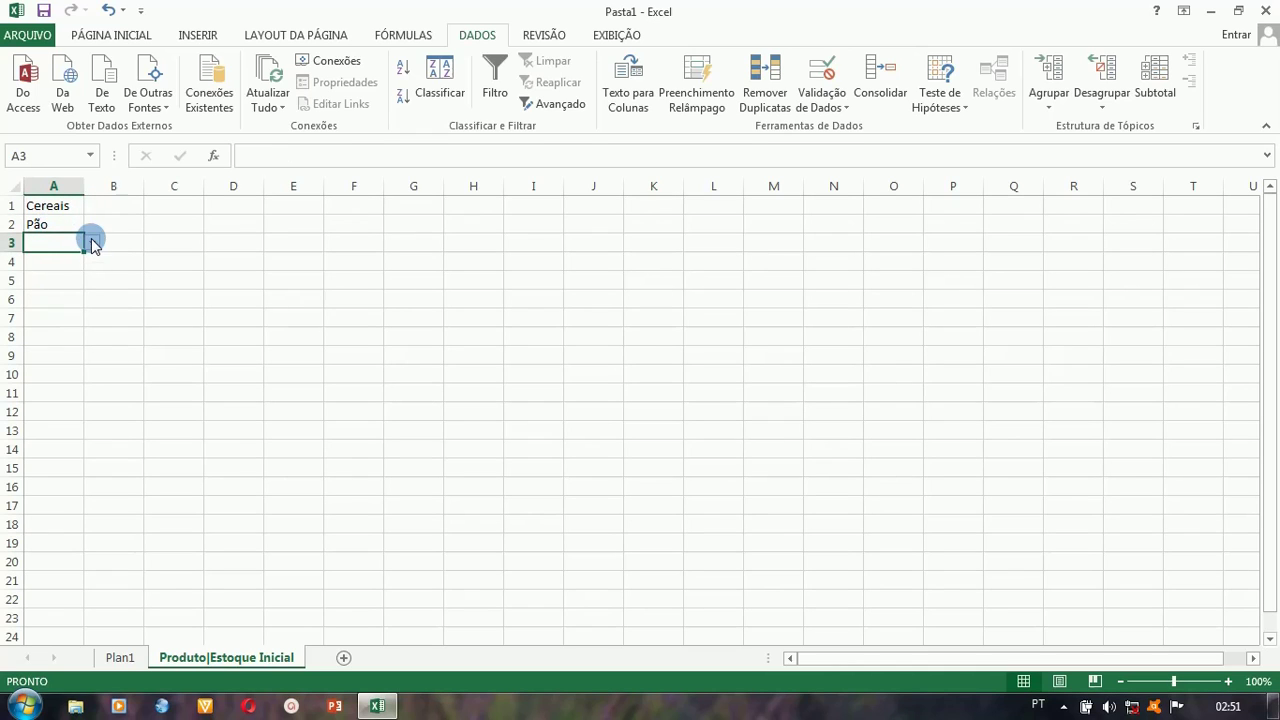
pyautogui.click(91, 243)
pyautogui.click(91, 244)
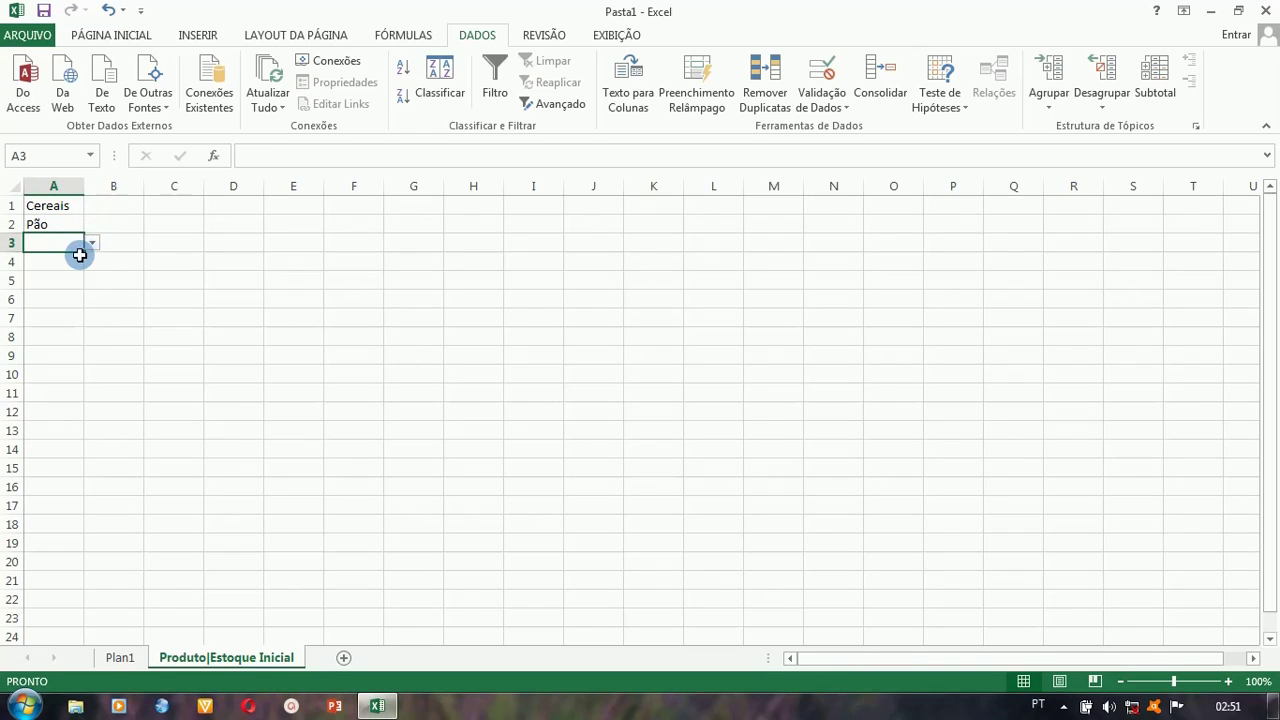
pyautogui.scroll(-1, 60, 320)
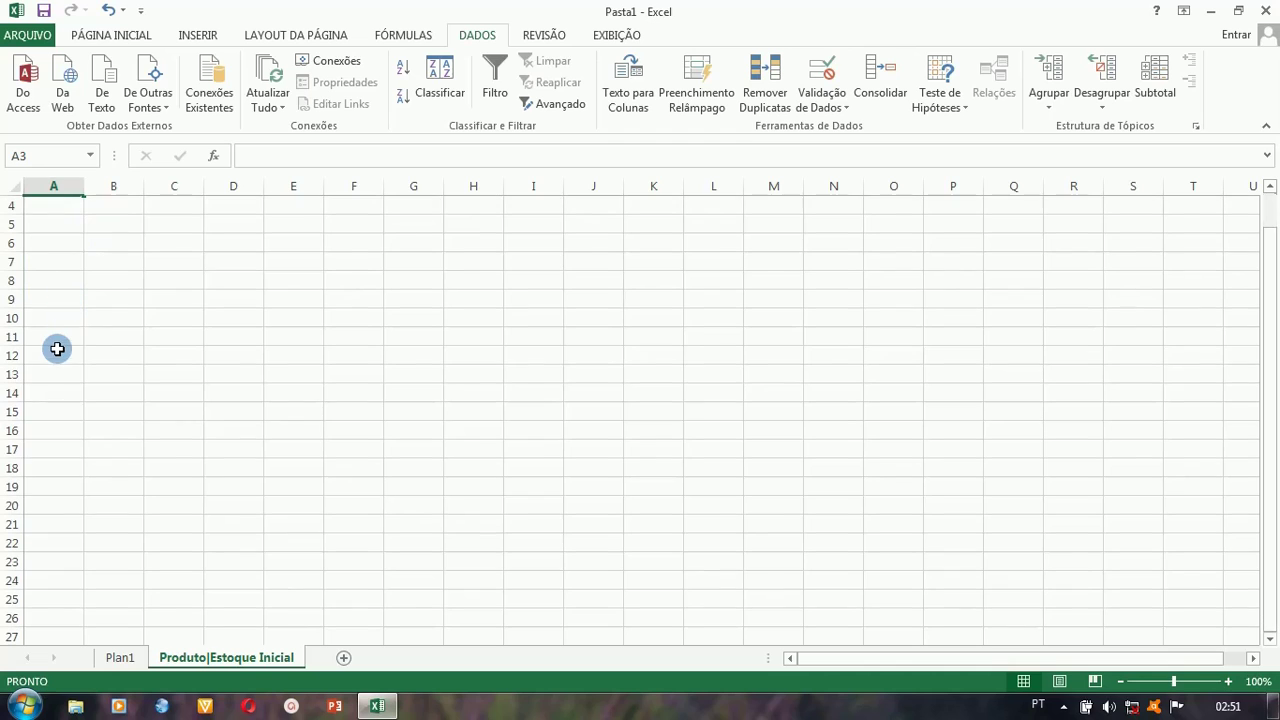
pyautogui.scroll(-1, 41, 434)
pyautogui.click(36, 434)
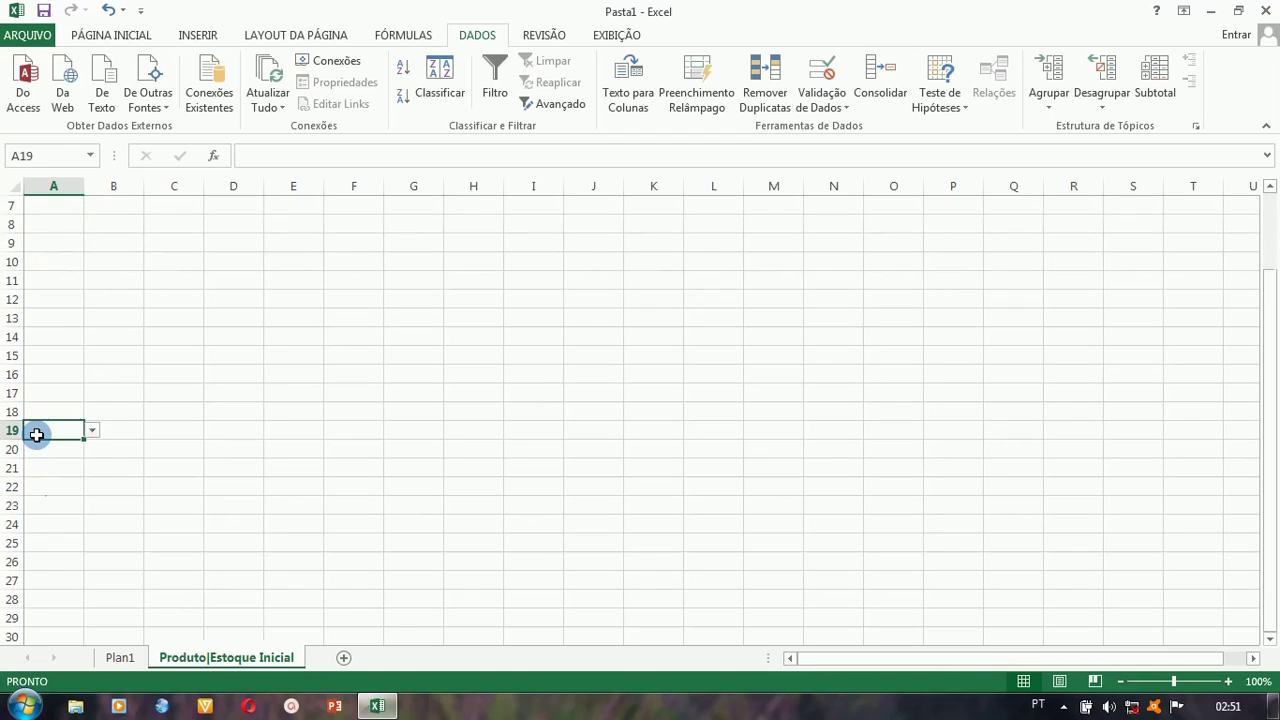
pyautogui.click(91, 431)
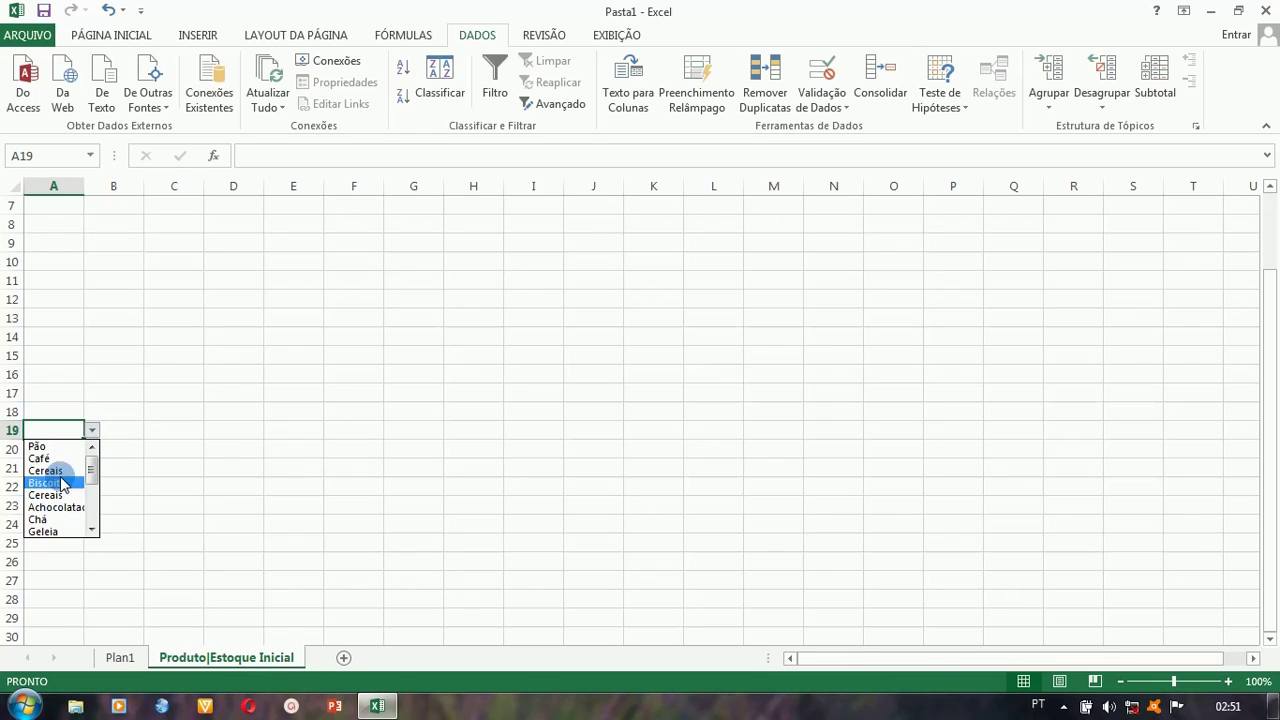
pyautogui.click(64, 509)
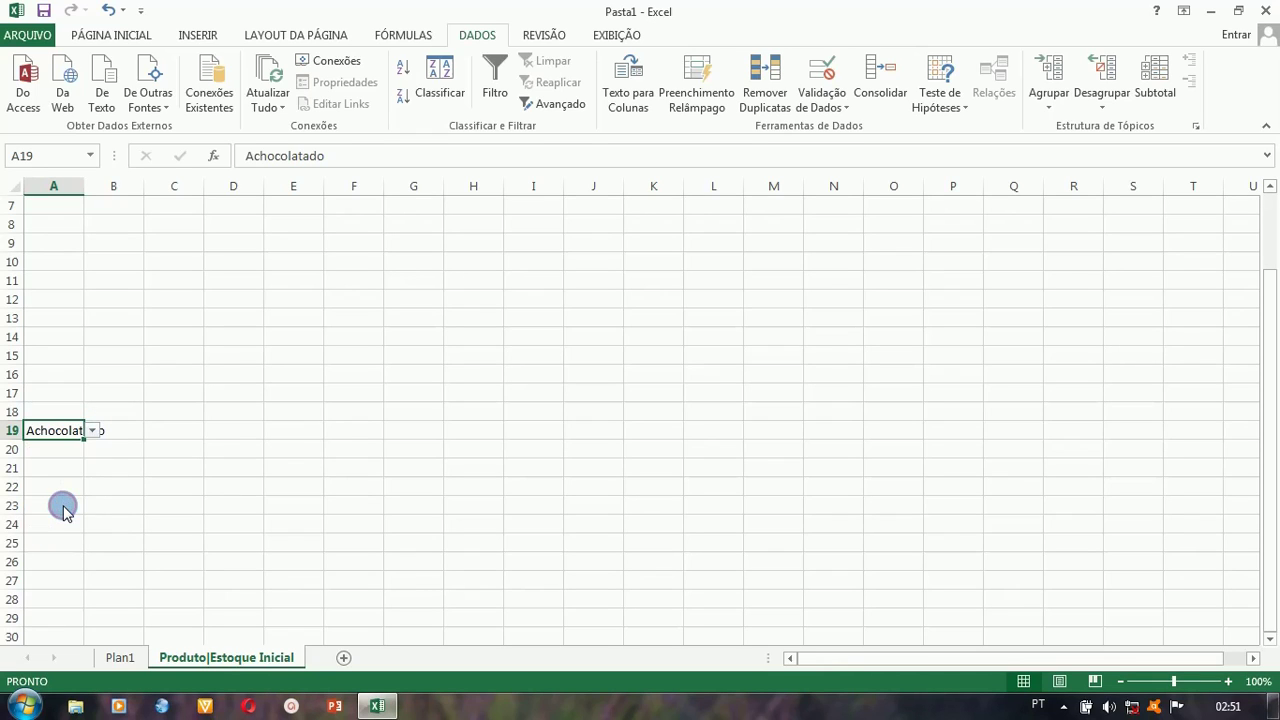
# Choose Biscoito from the validation list of cell A18.
pyautogui.click(75, 410)
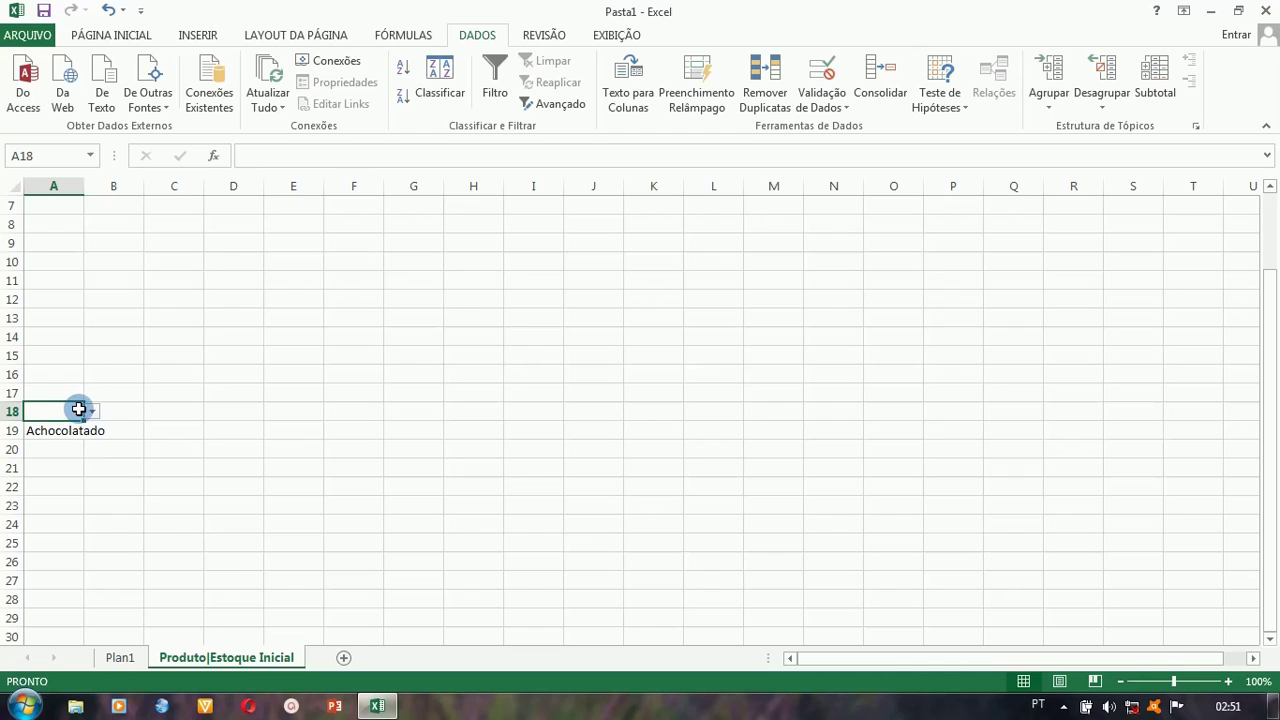
pyautogui.click(91, 411)
pyautogui.click(91, 412)
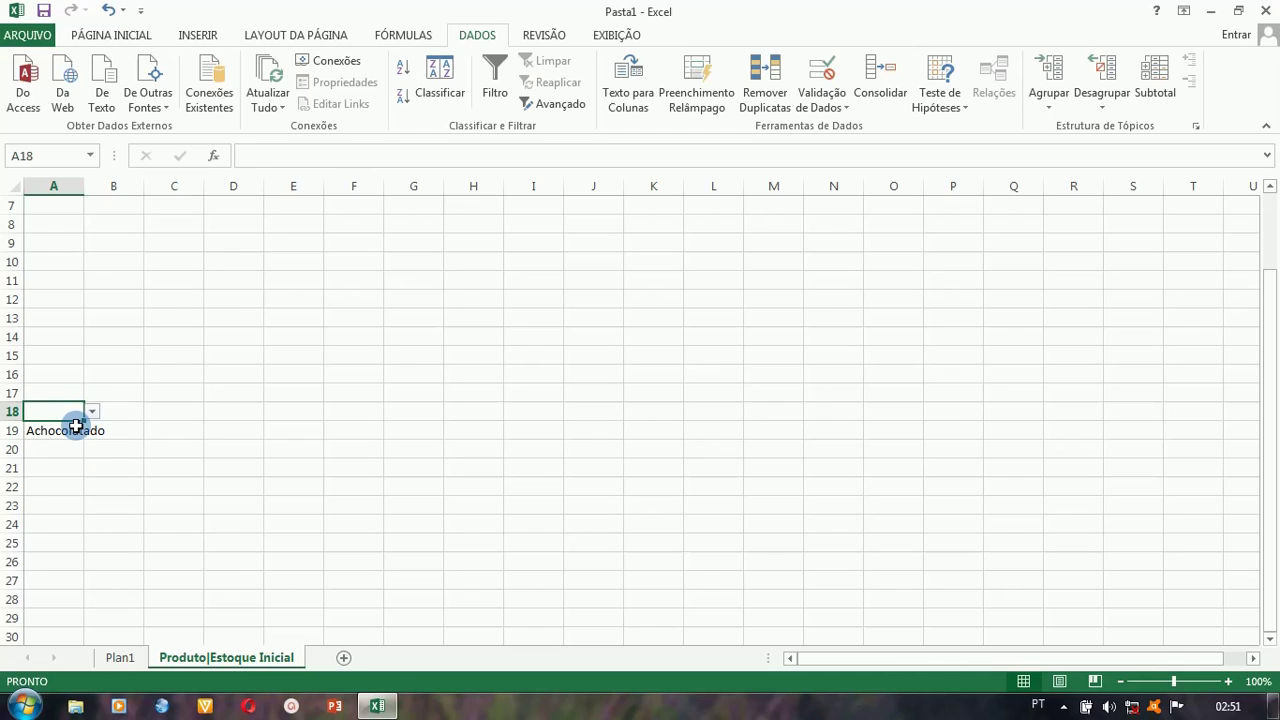
pyautogui.click(92, 412)
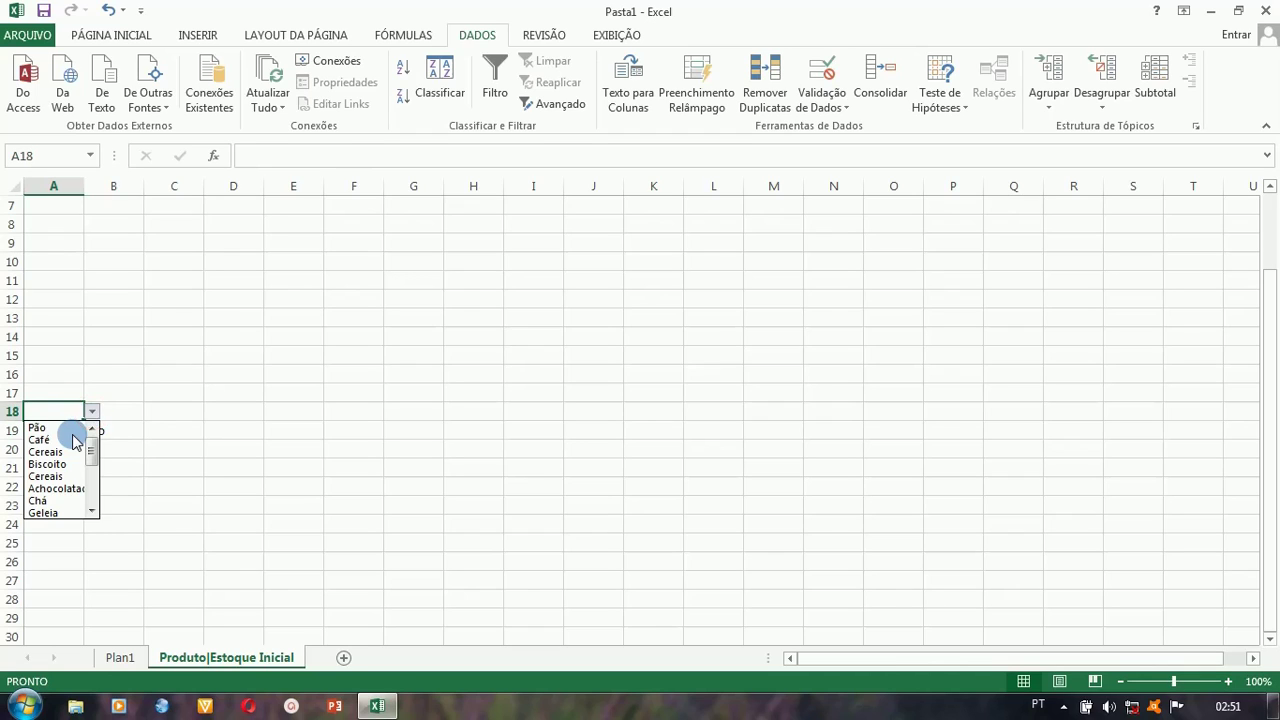
pyautogui.click(50, 464)
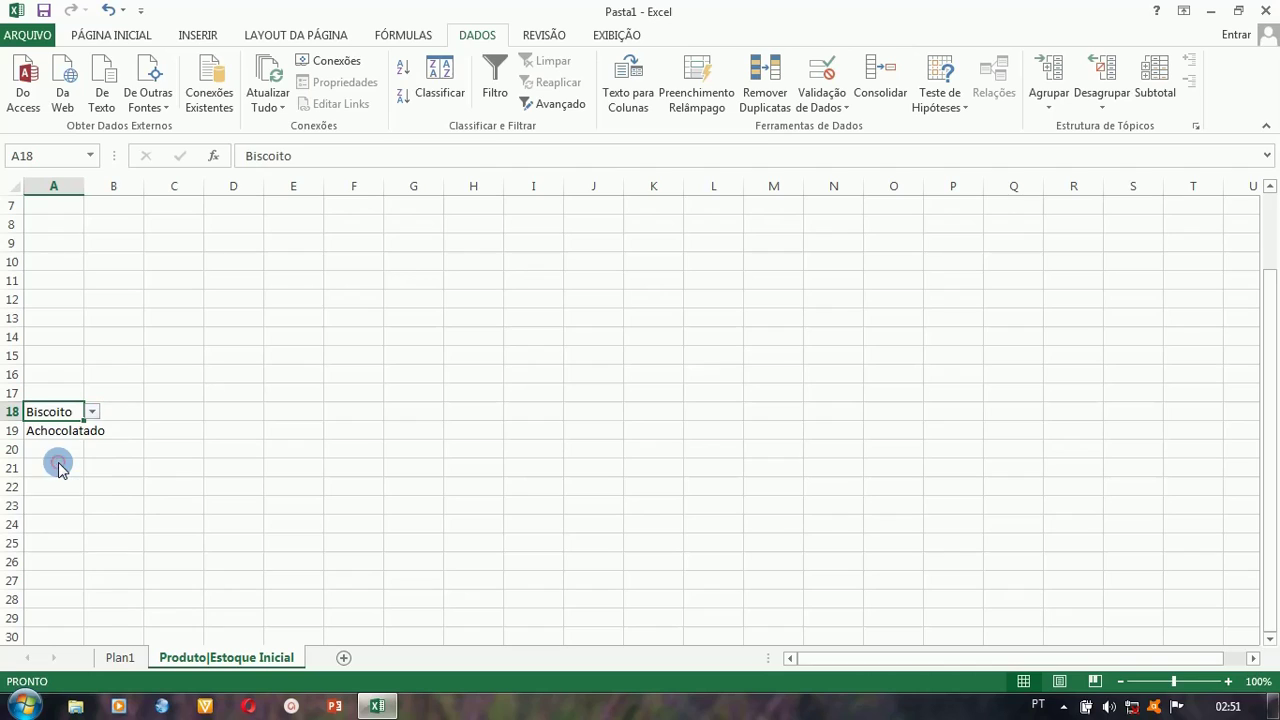
# Choose Chá from the validation list of cell A17.
pyautogui.click(60, 374)
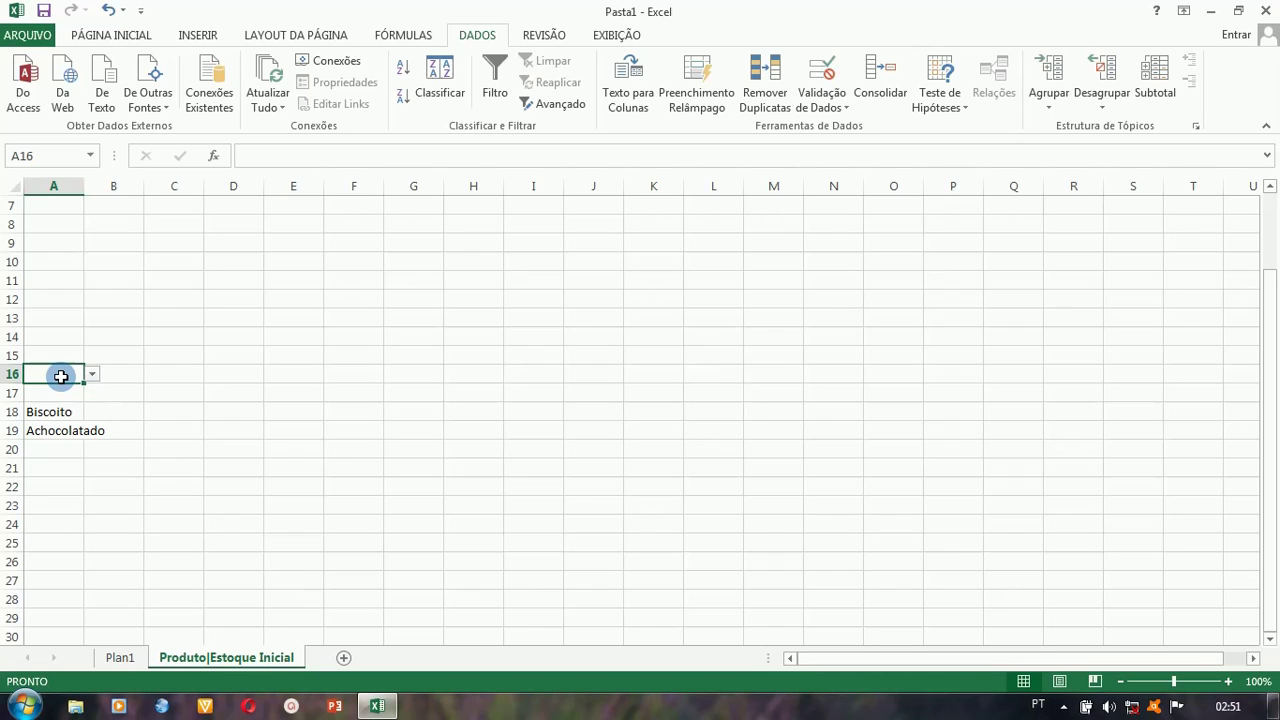
pyautogui.click(62, 391)
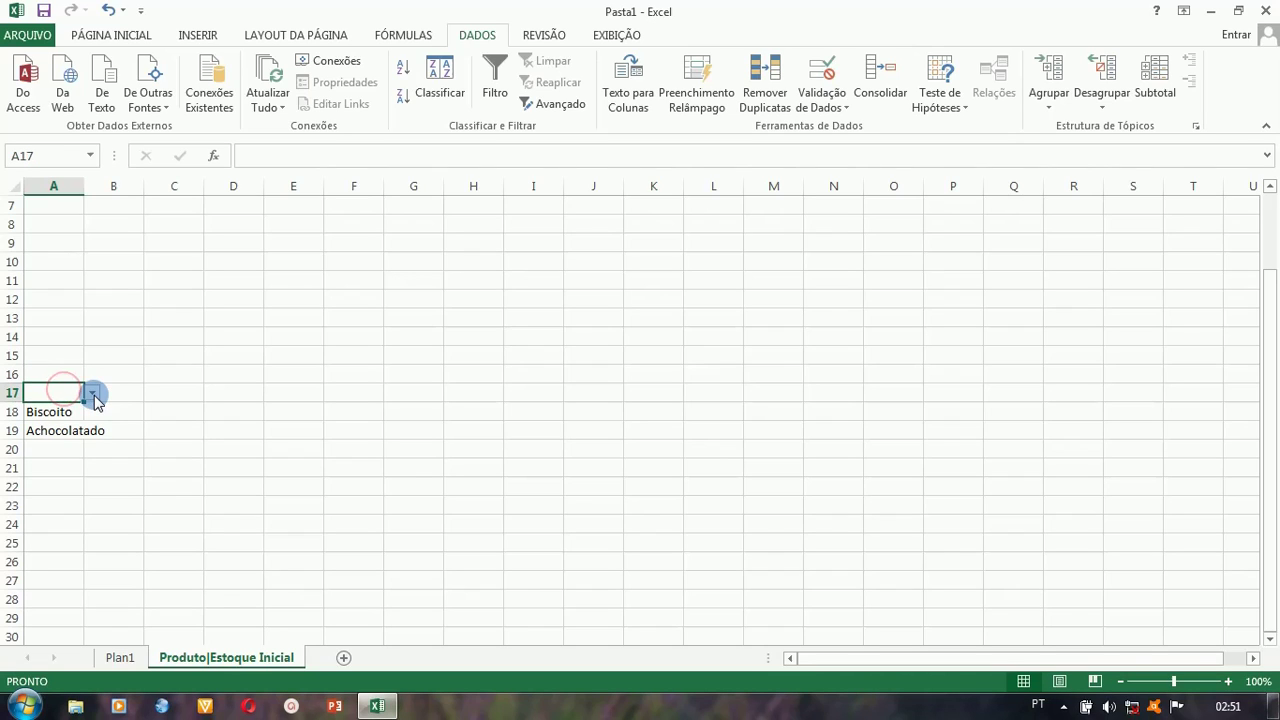
pyautogui.click(92, 396)
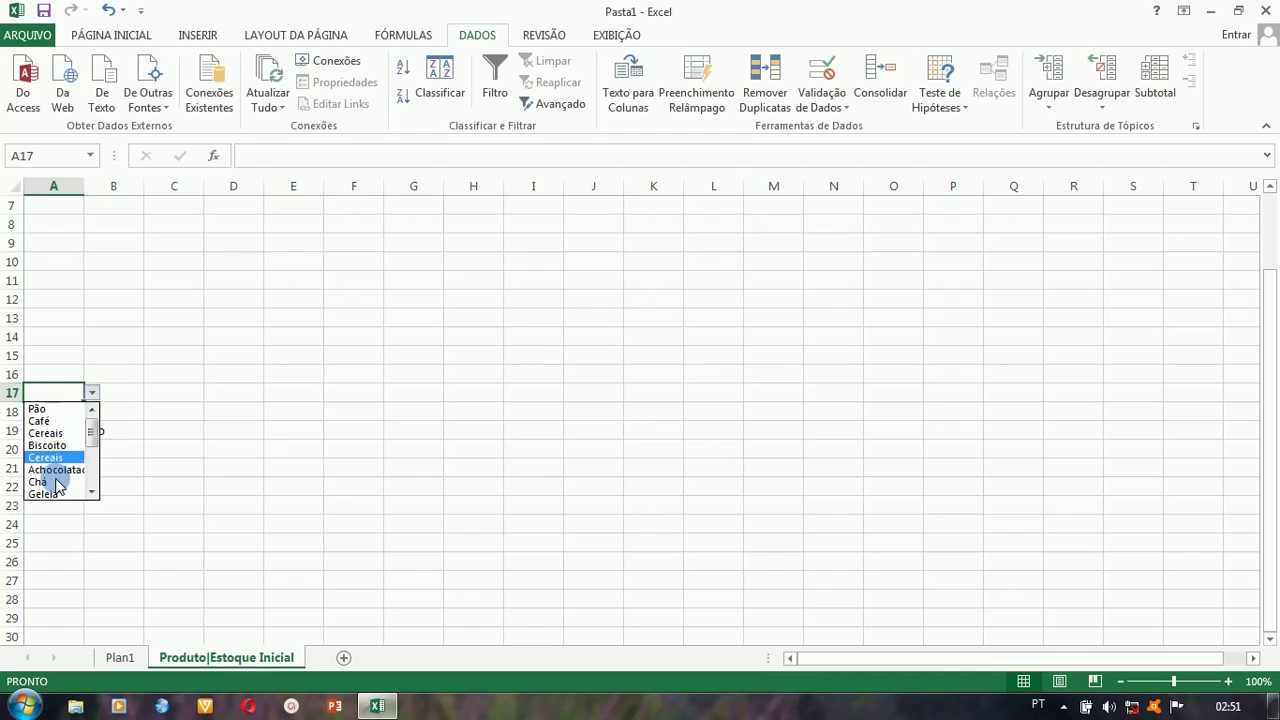
pyautogui.click(40, 482)
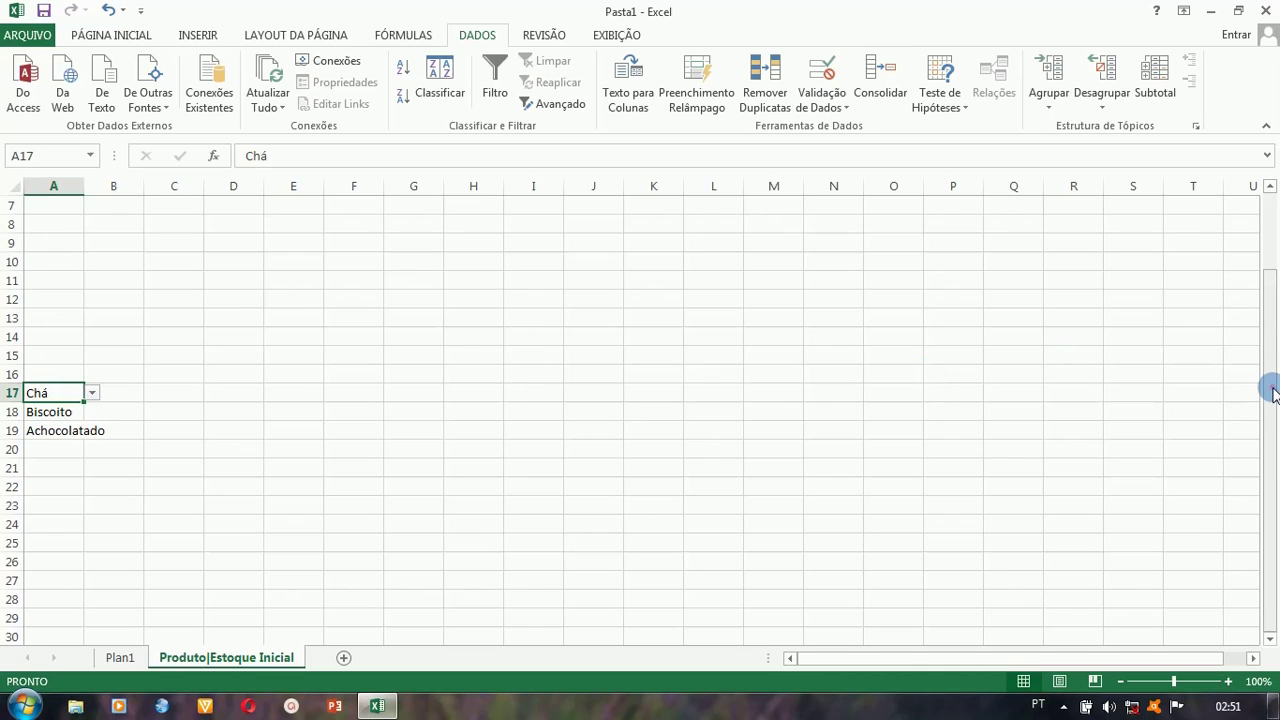
# Change cell A17 to Torrada using its validation list, and switch back to the Plan1 sheet.
pyautogui.moveTo(1273, 393); pyautogui.dragTo(1273, 245)
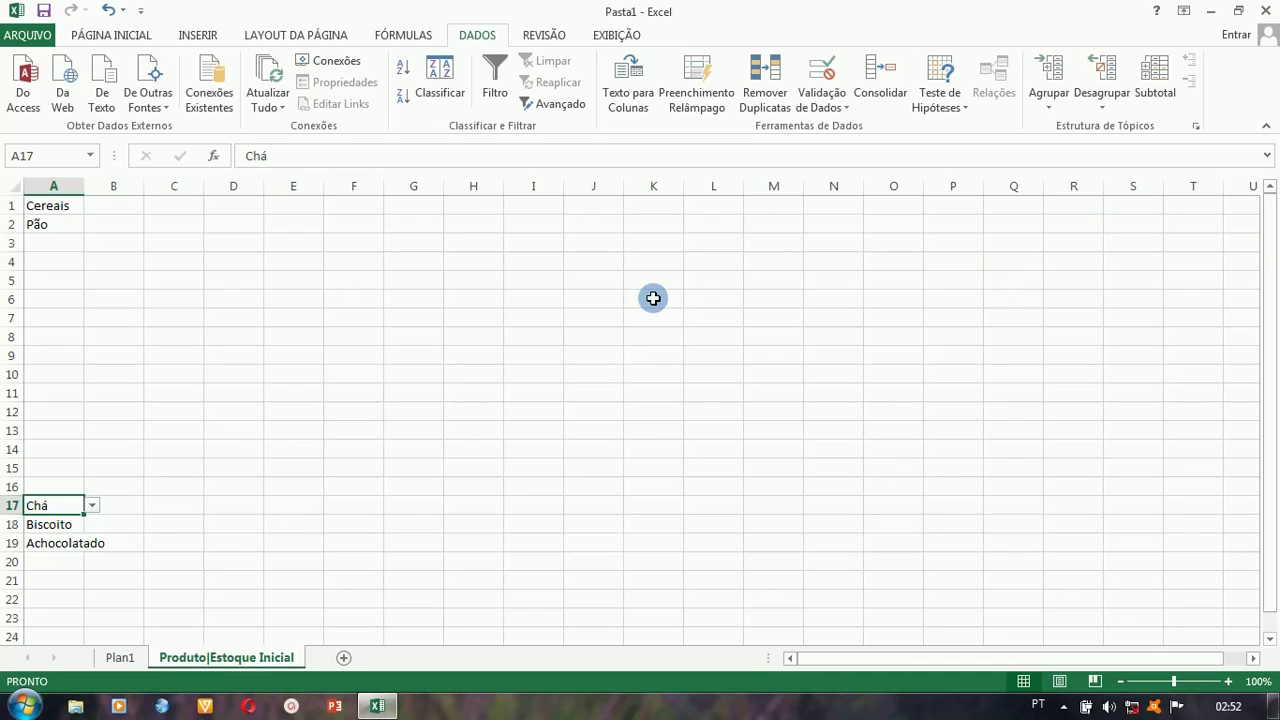
pyautogui.click(92, 505)
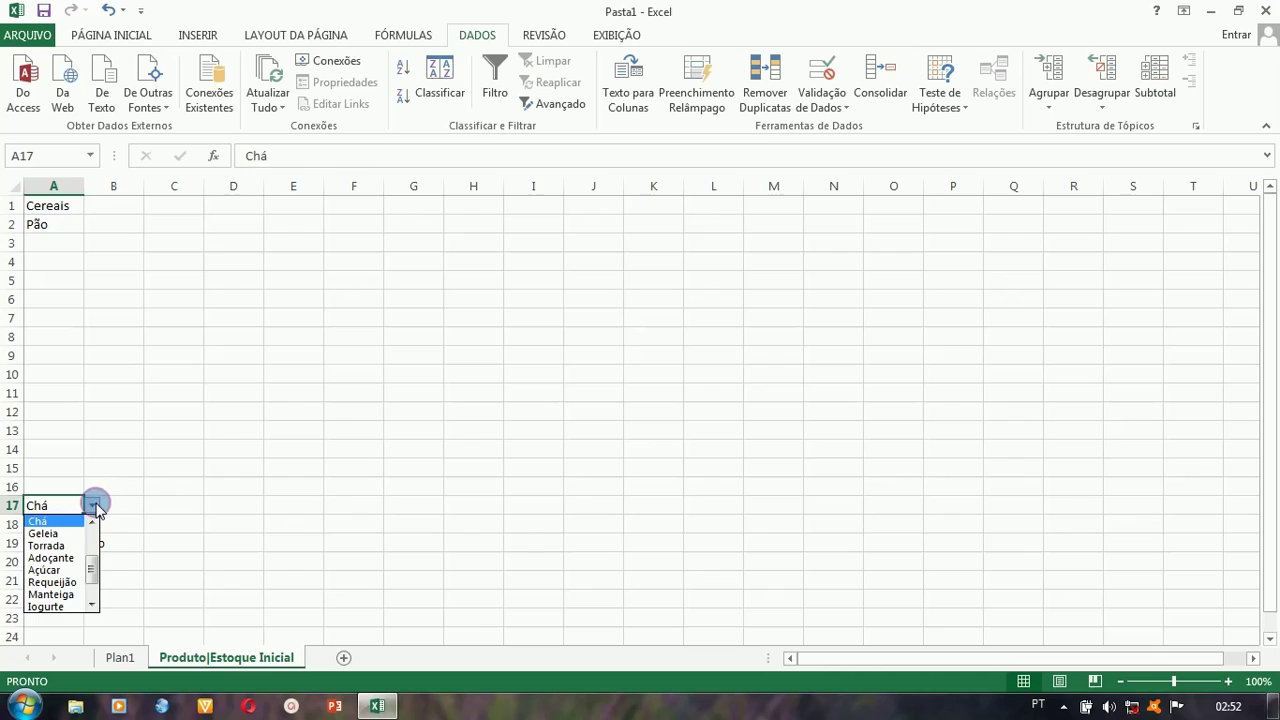
pyautogui.click(48, 545)
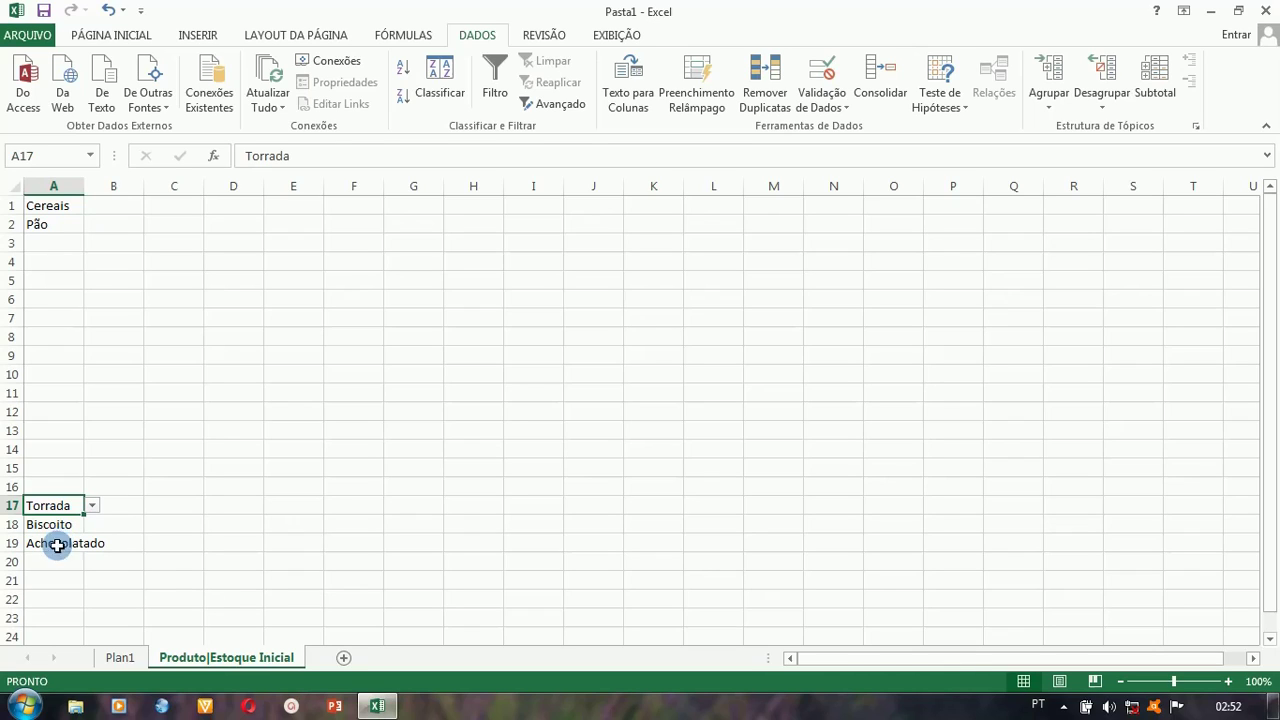
pyautogui.click(118, 658)
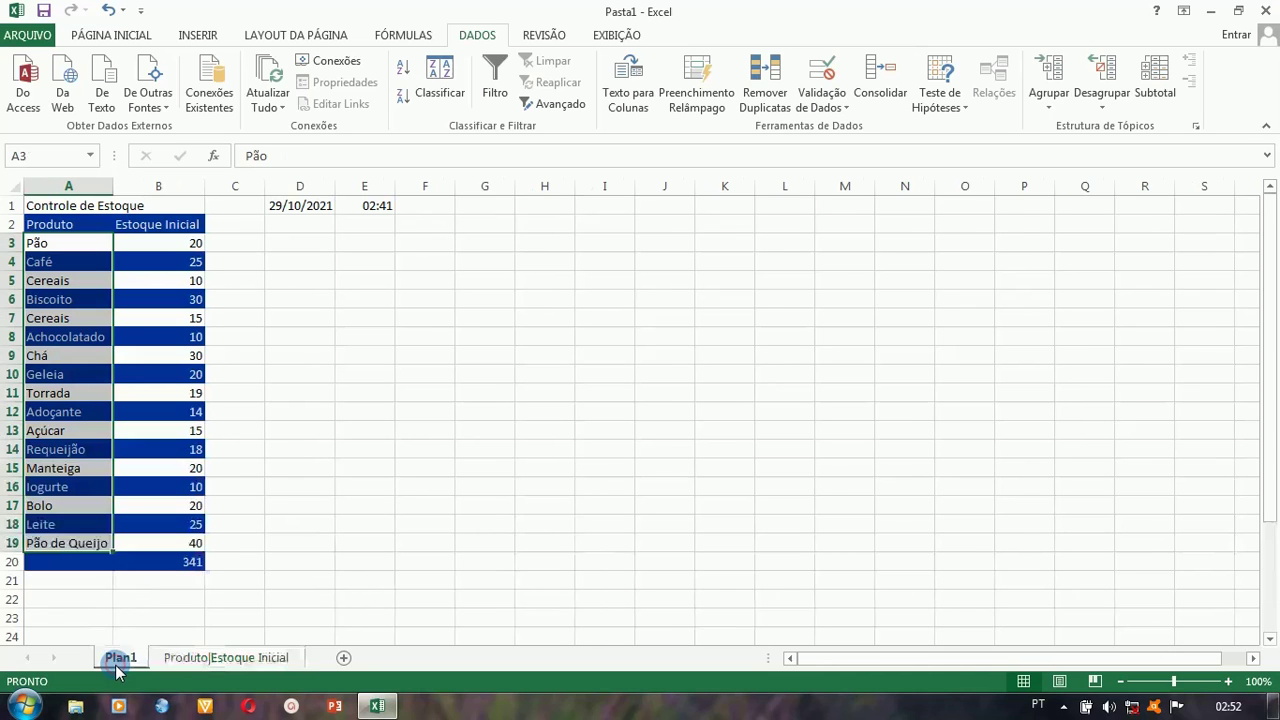
# Name the Estoque Inicial values in cells B3:B19 of the Plan1 sheet Estoque, leaving out the total in B20.
pyautogui.click(186, 219)
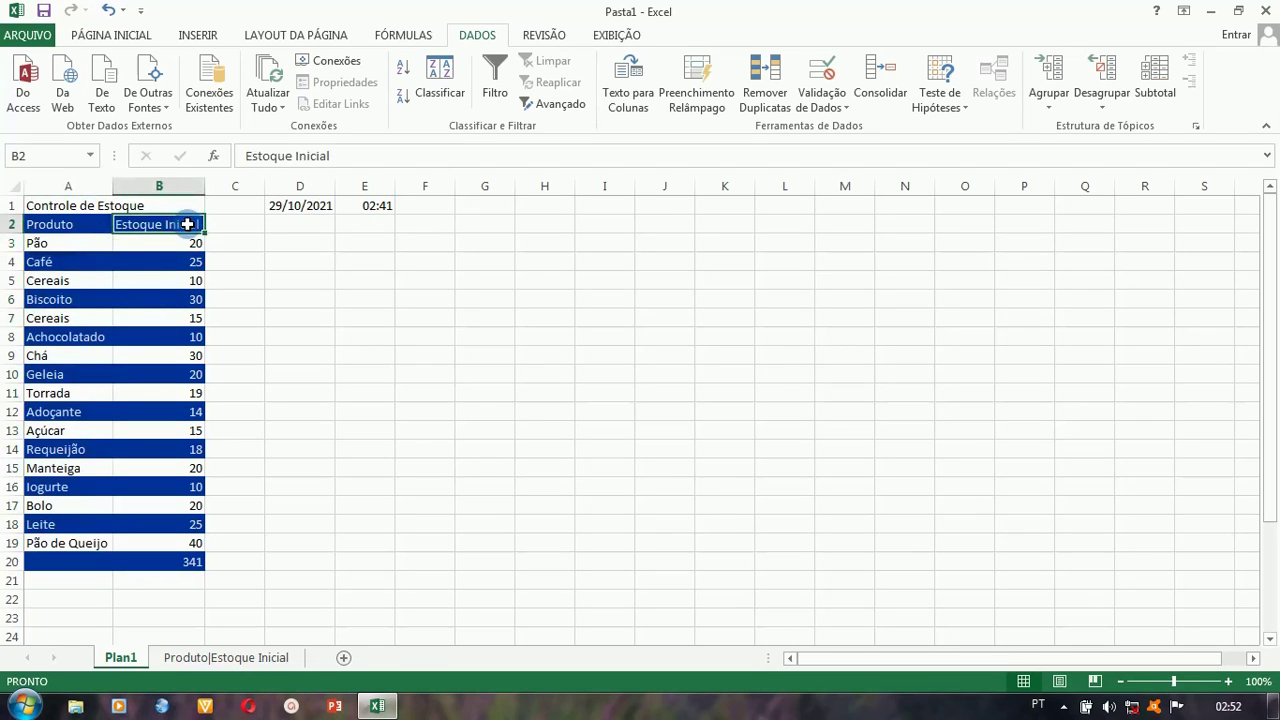
pyautogui.click(189, 242)
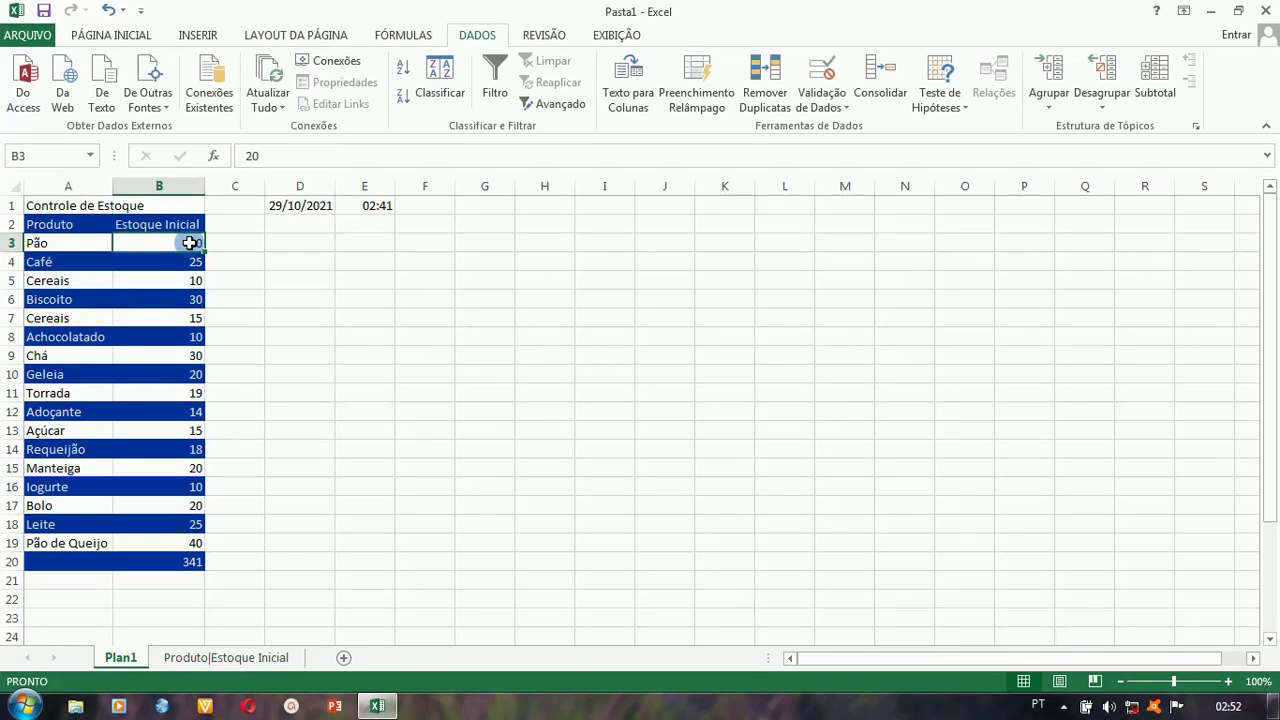
pyautogui.moveTo(195, 355); pyautogui.dragTo(196, 255)
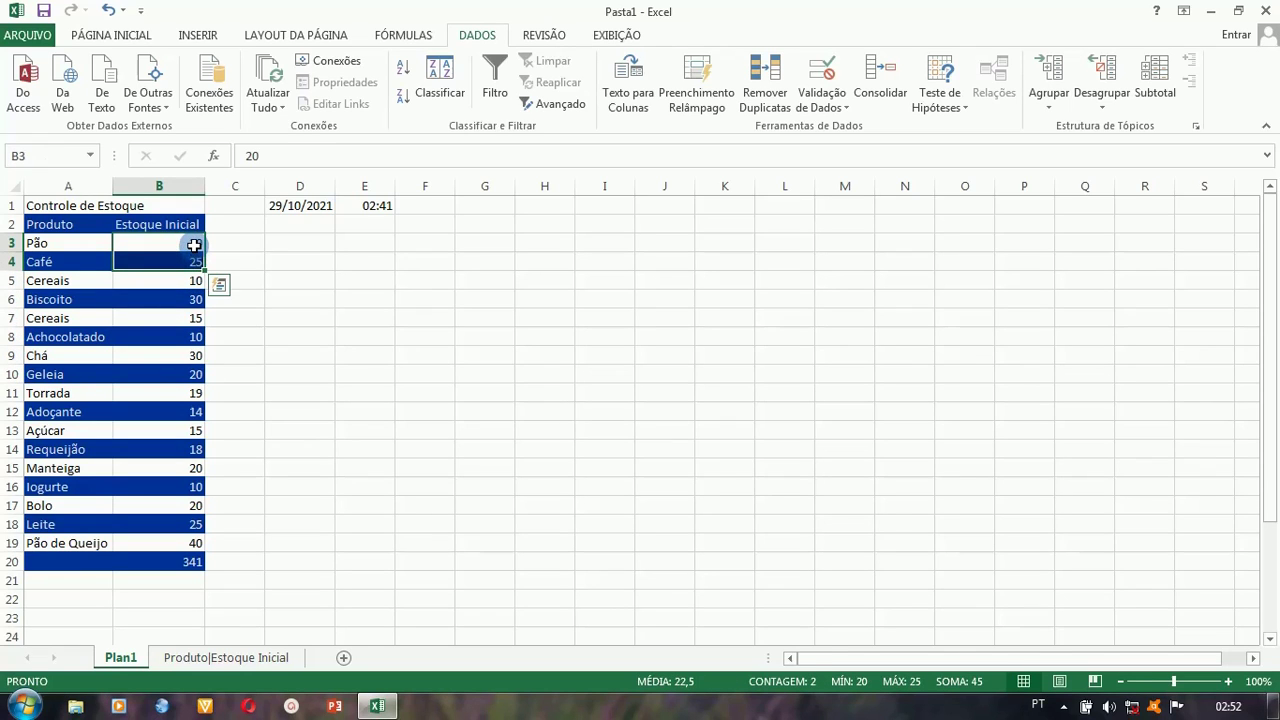
pyautogui.click(193, 245)
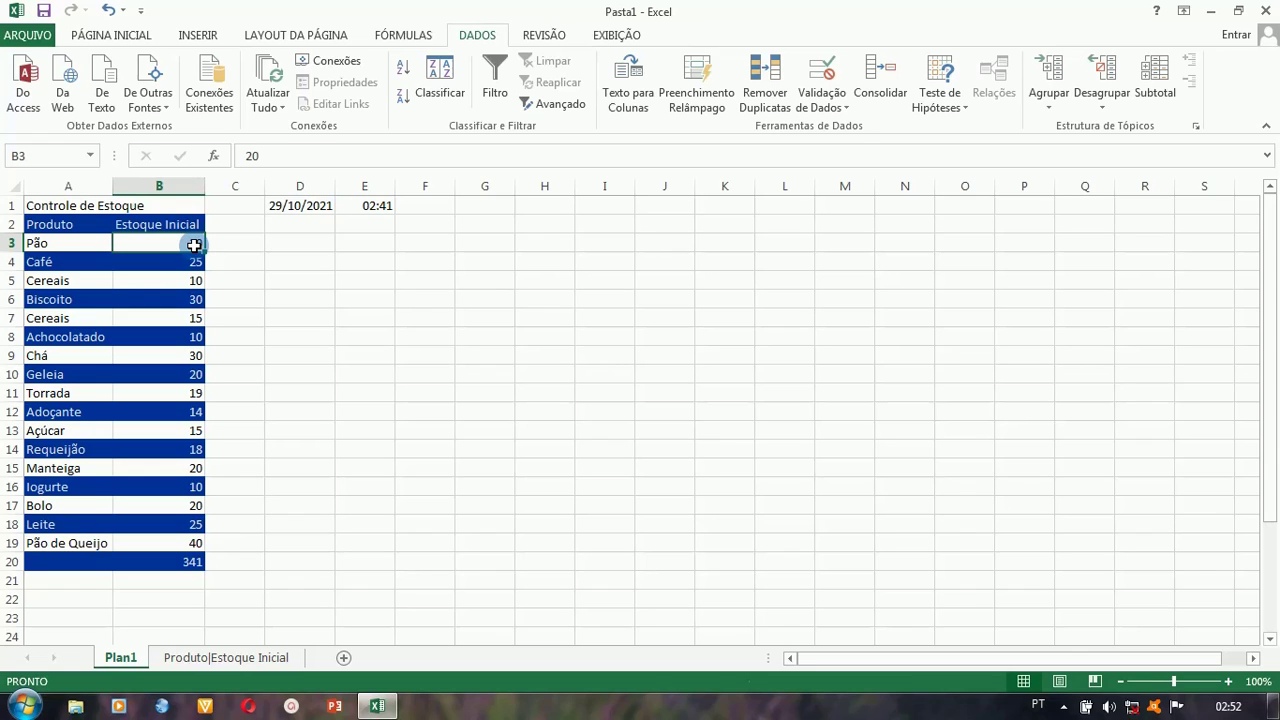
pyautogui.hotkey('ctrl', 'shift', 'Down')
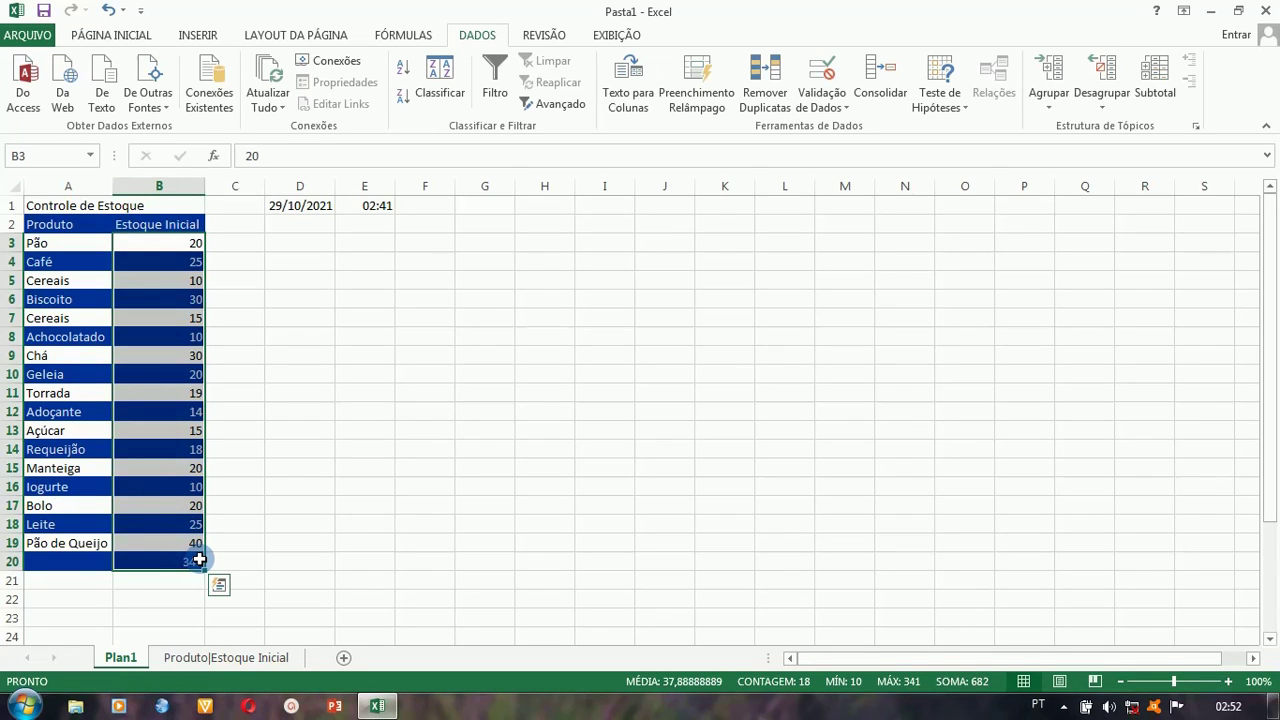
pyautogui.keyDown('shift'); pyautogui.click(198, 551); pyautogui.keyUp('shift')
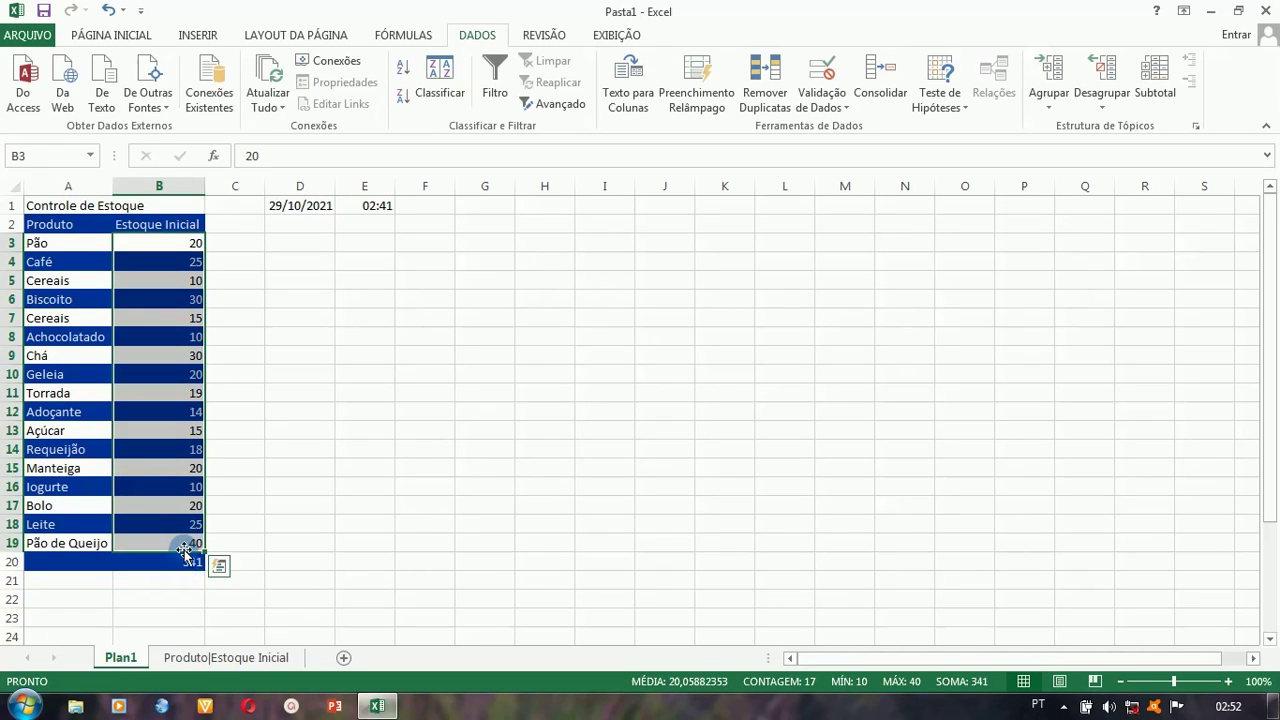
pyautogui.hotkey('alt', '=')
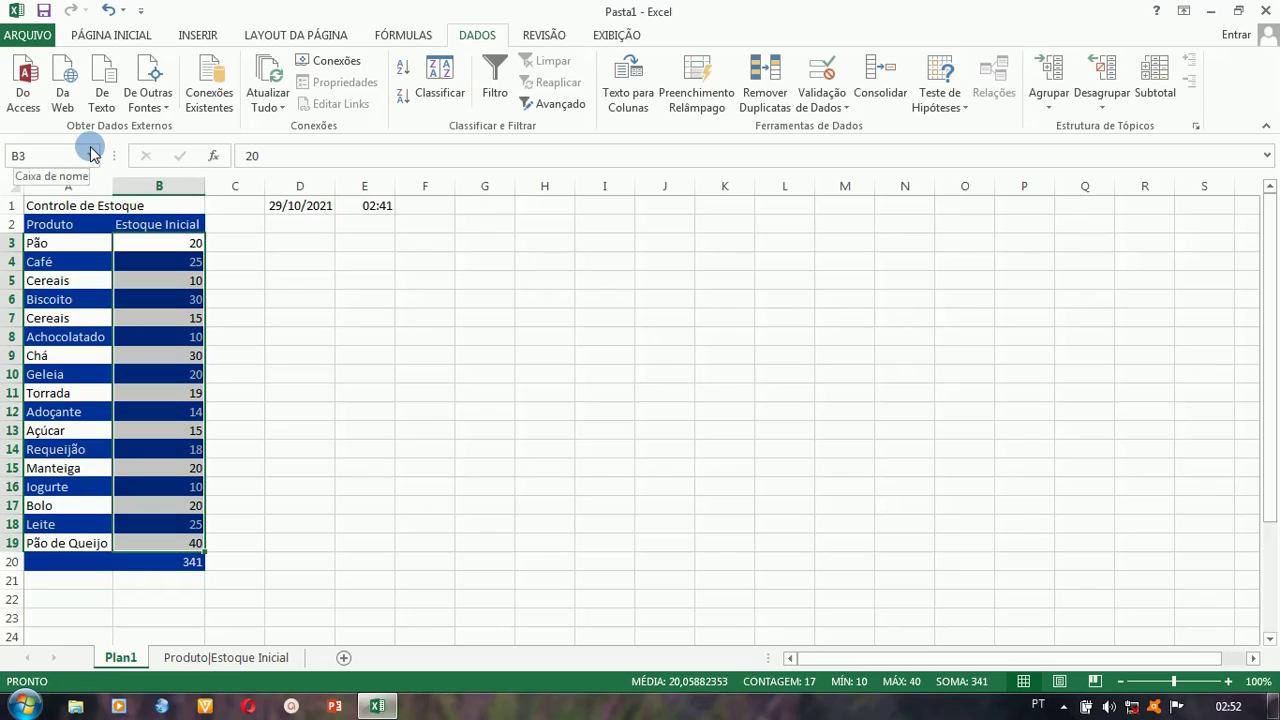
pyautogui.click(50, 155)
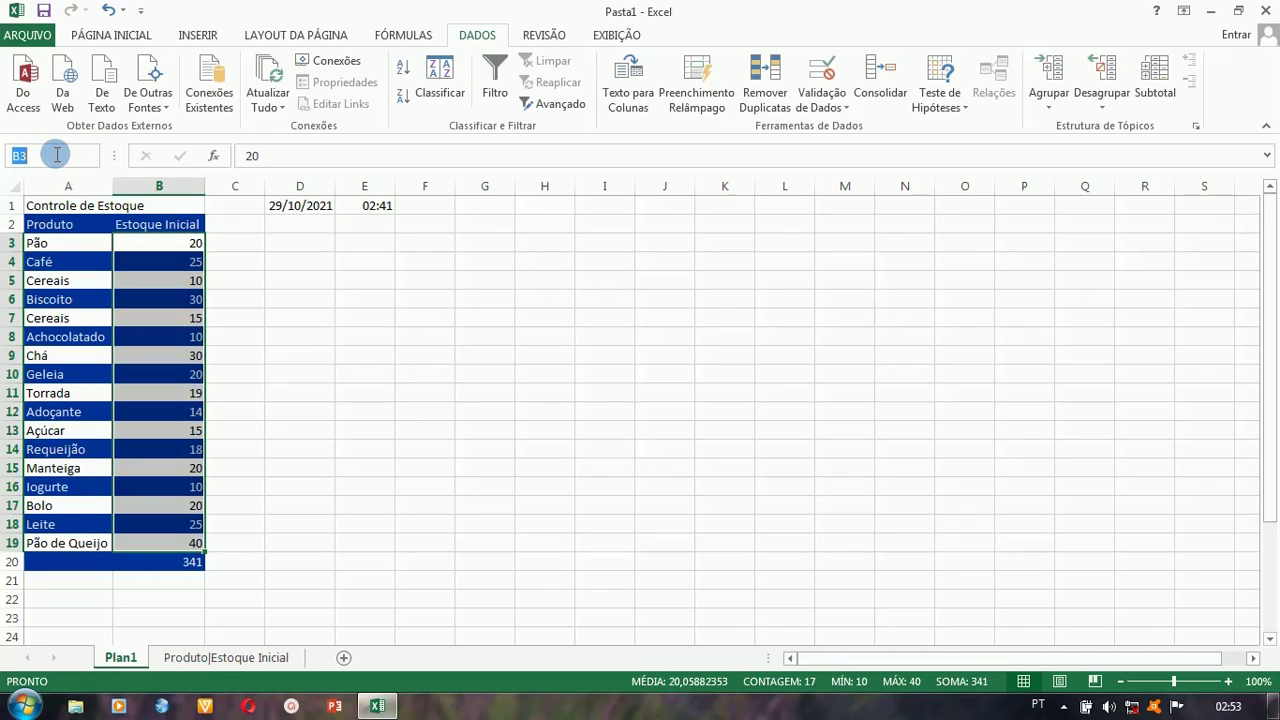
pyautogui.write('Estoque')
pyautogui.press('Return')
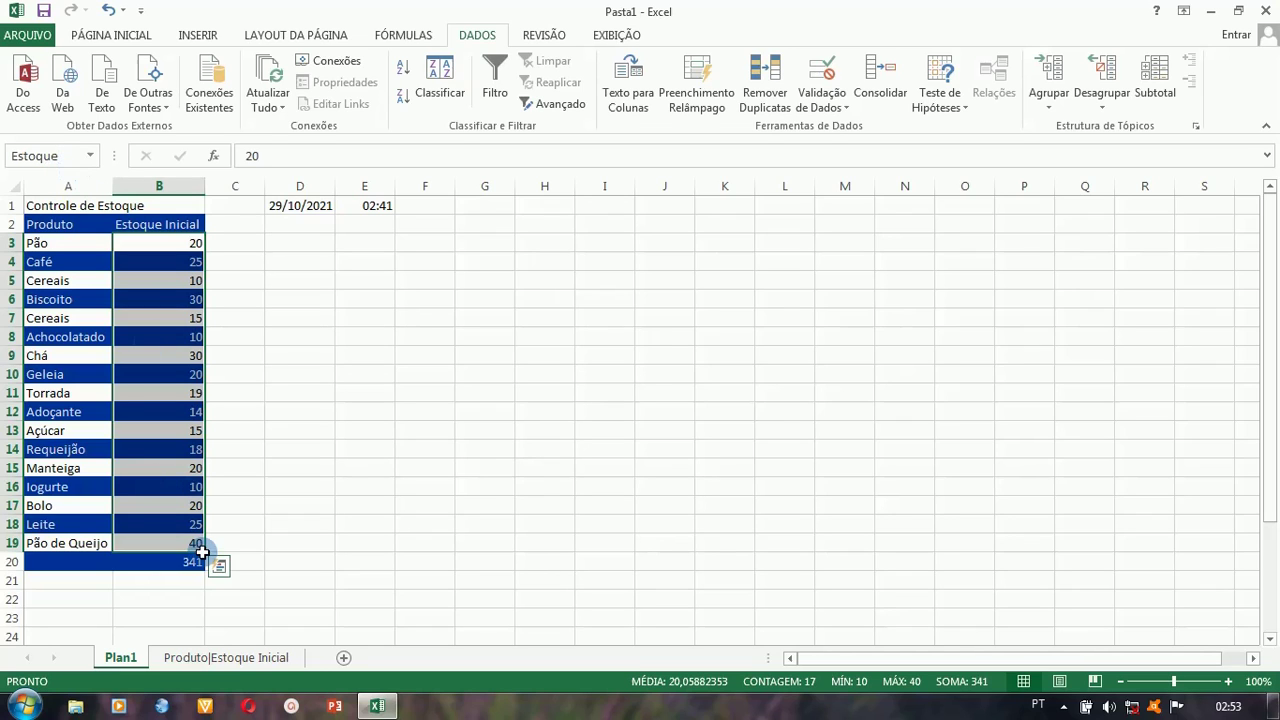
# Apply list data validation with the source =Estoque to cells B1:B19 of the Produto|Estoque Inicial sheet.
pyautogui.click(220, 660)
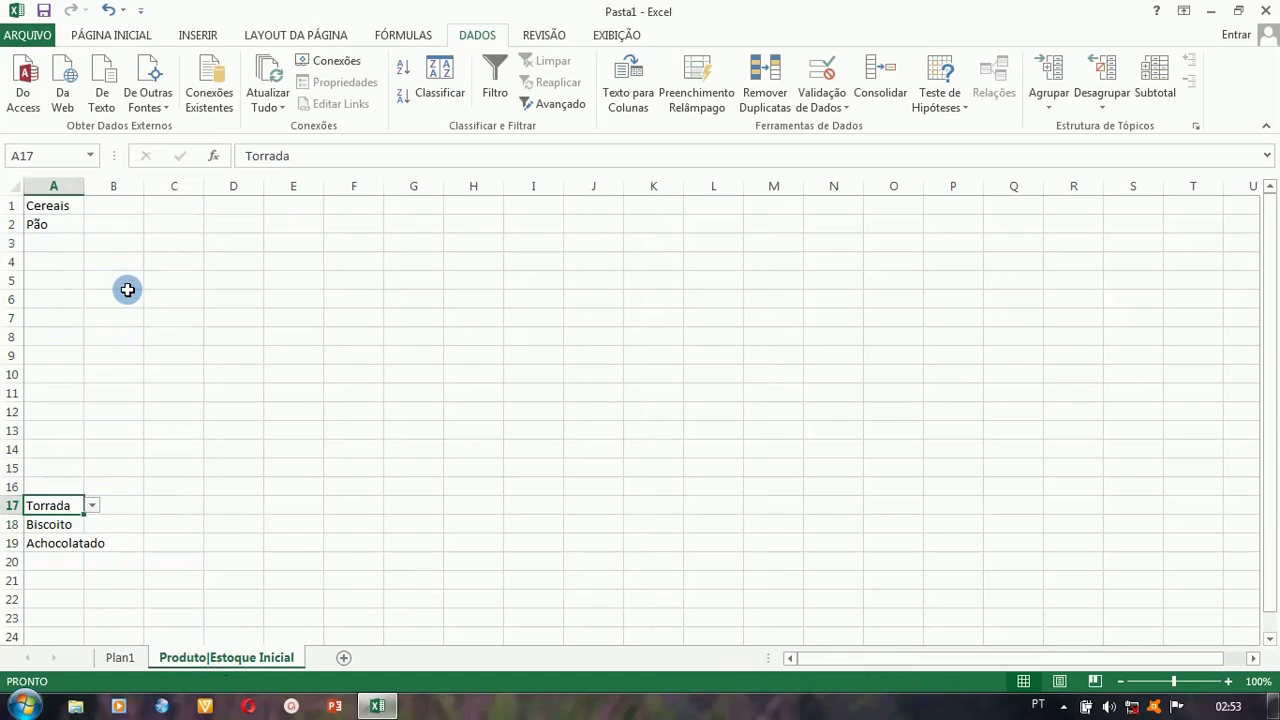
pyautogui.click(116, 205)
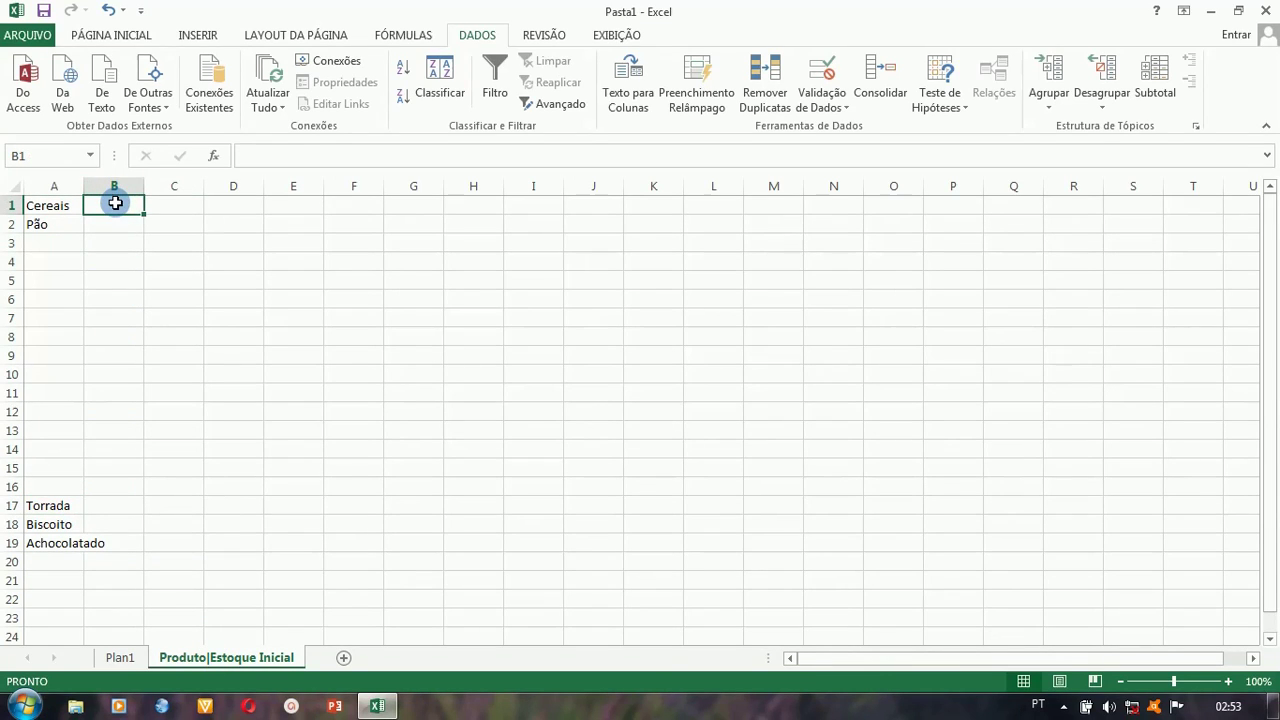
pyautogui.moveTo(116, 205); pyautogui.dragTo(134, 551)
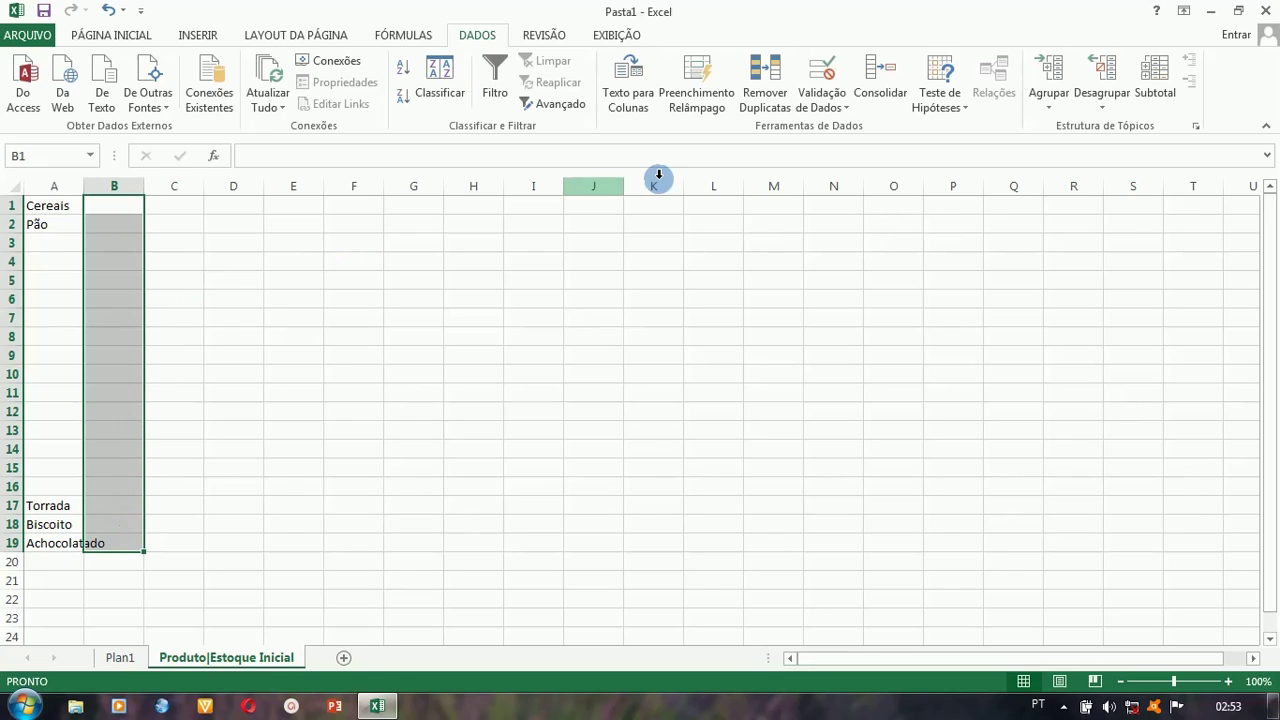
pyautogui.click(830, 100)
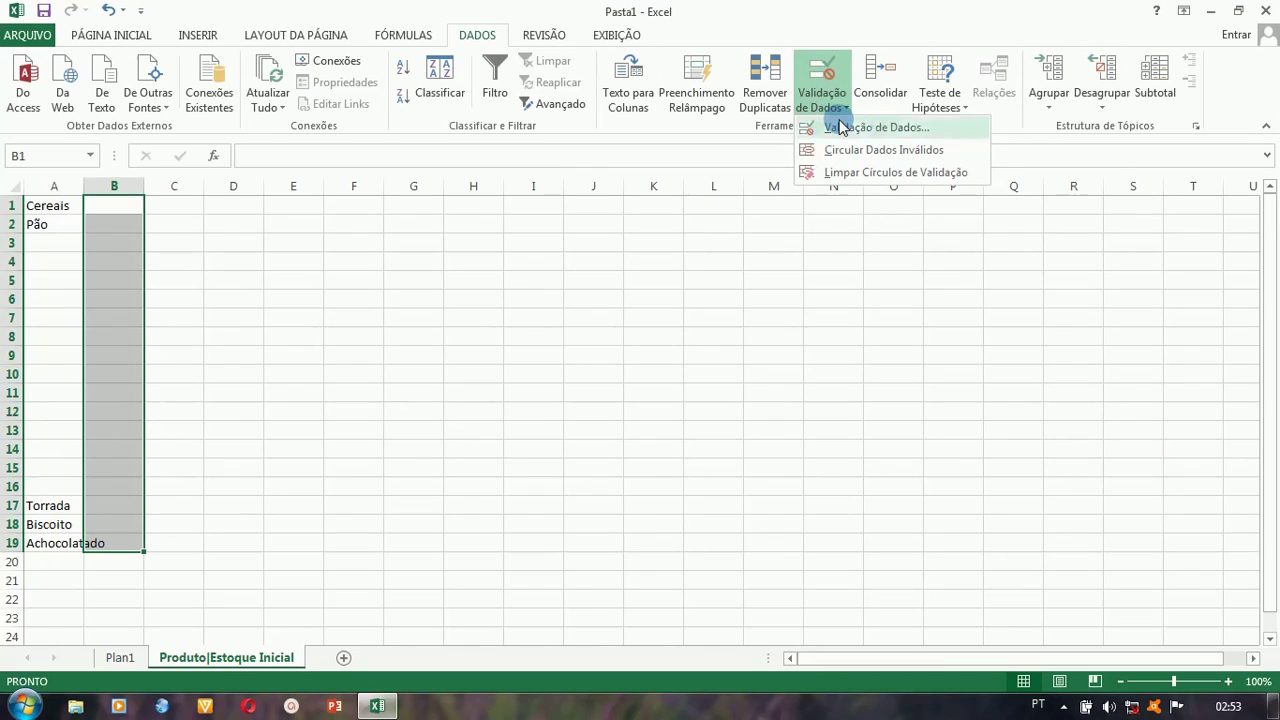
pyautogui.click(836, 127)
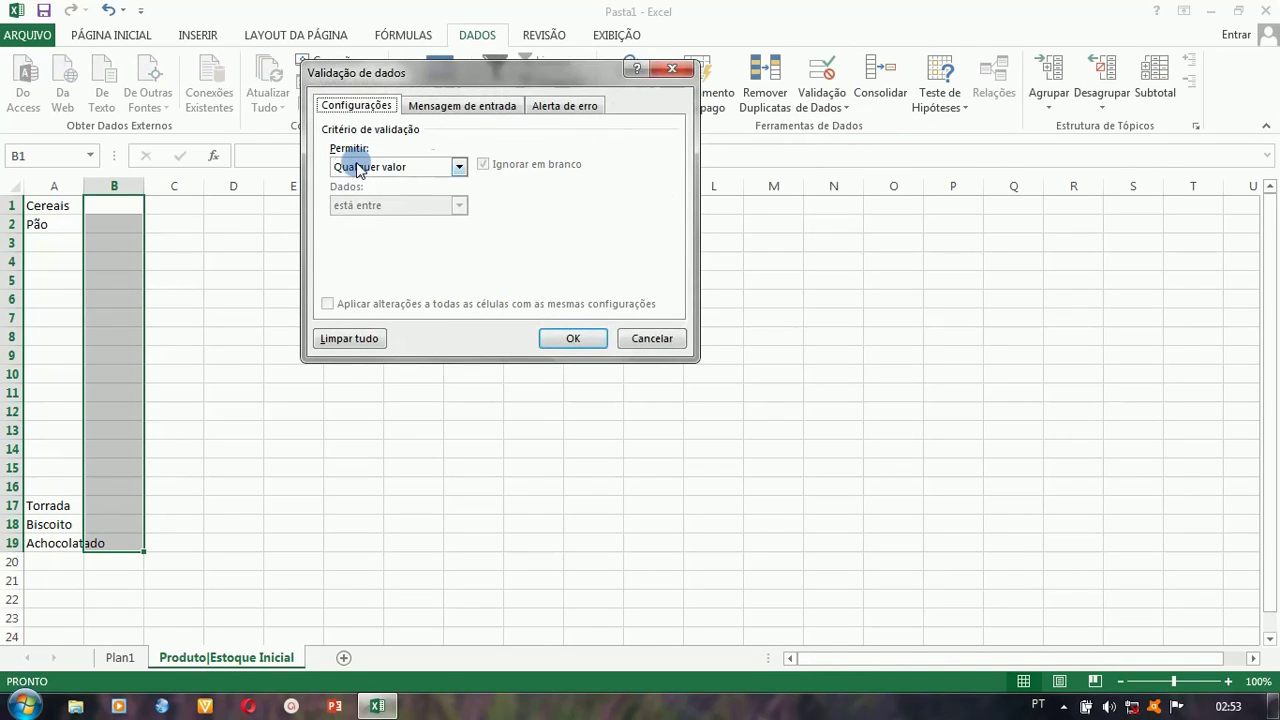
pyautogui.click(458, 168)
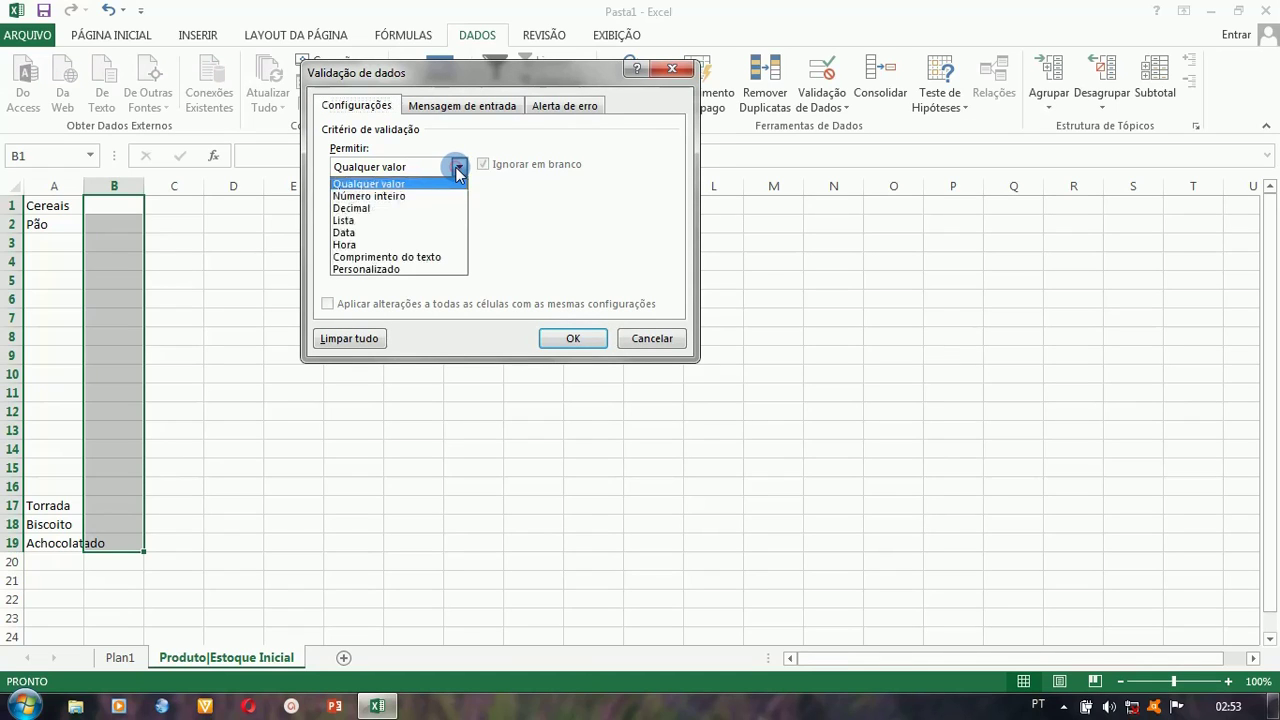
pyautogui.click(366, 222)
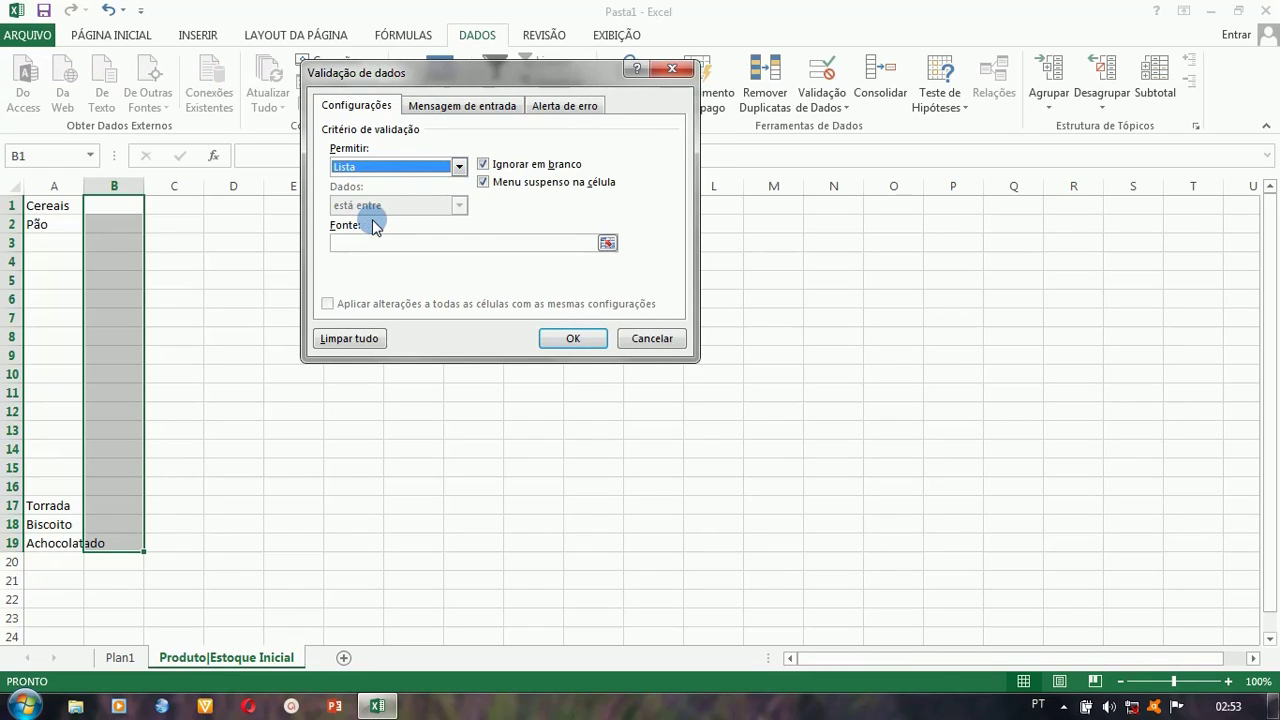
pyautogui.click(428, 242)
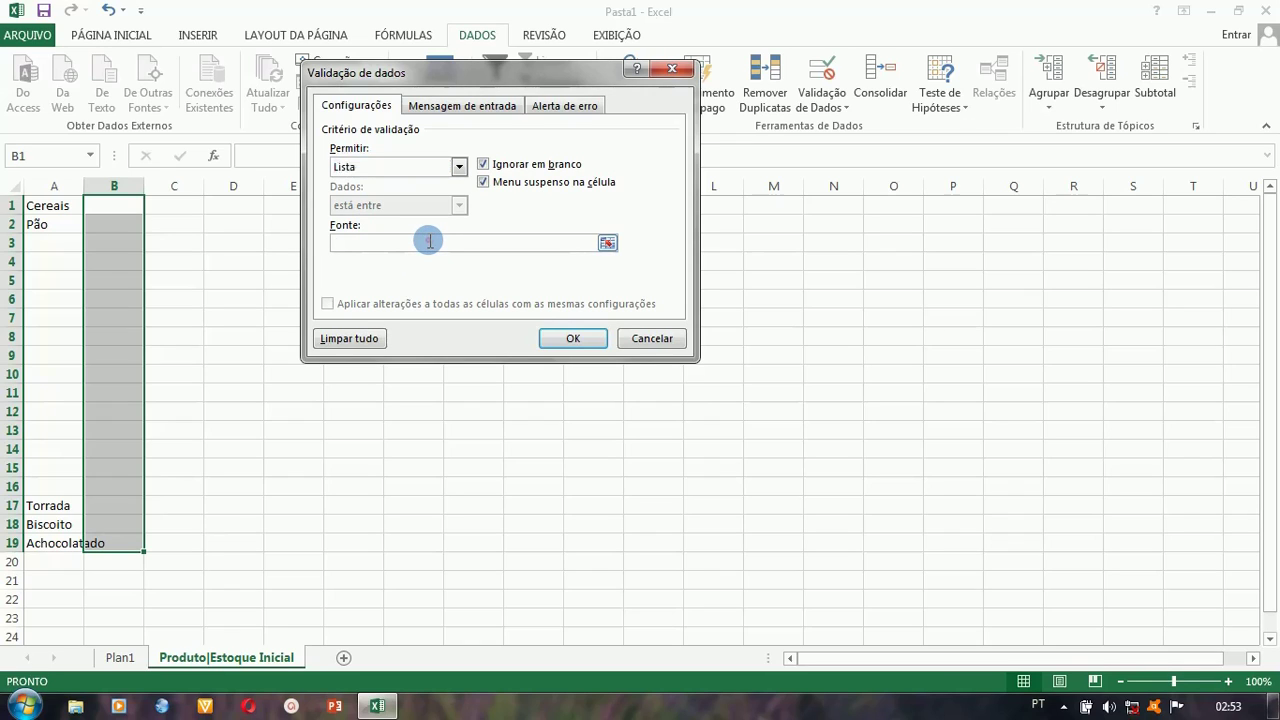
pyautogui.write('=')
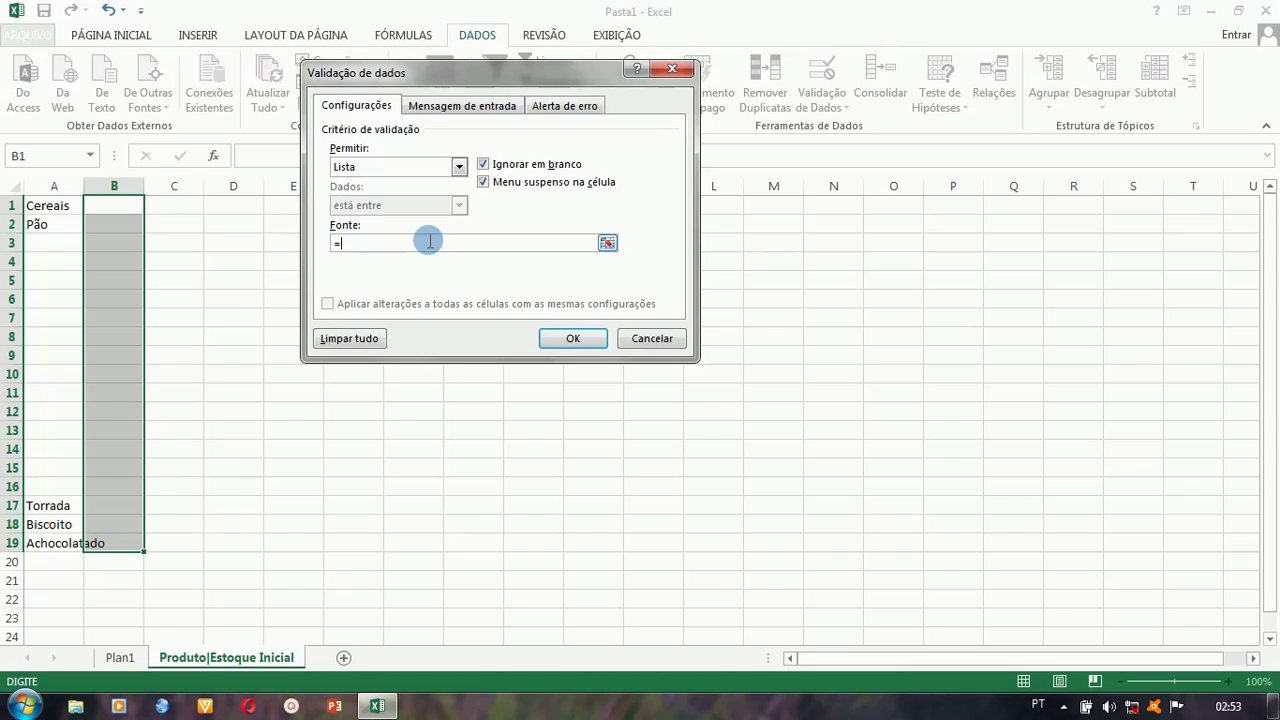
pyautogui.write('Estoque')
pyautogui.click(552, 340)
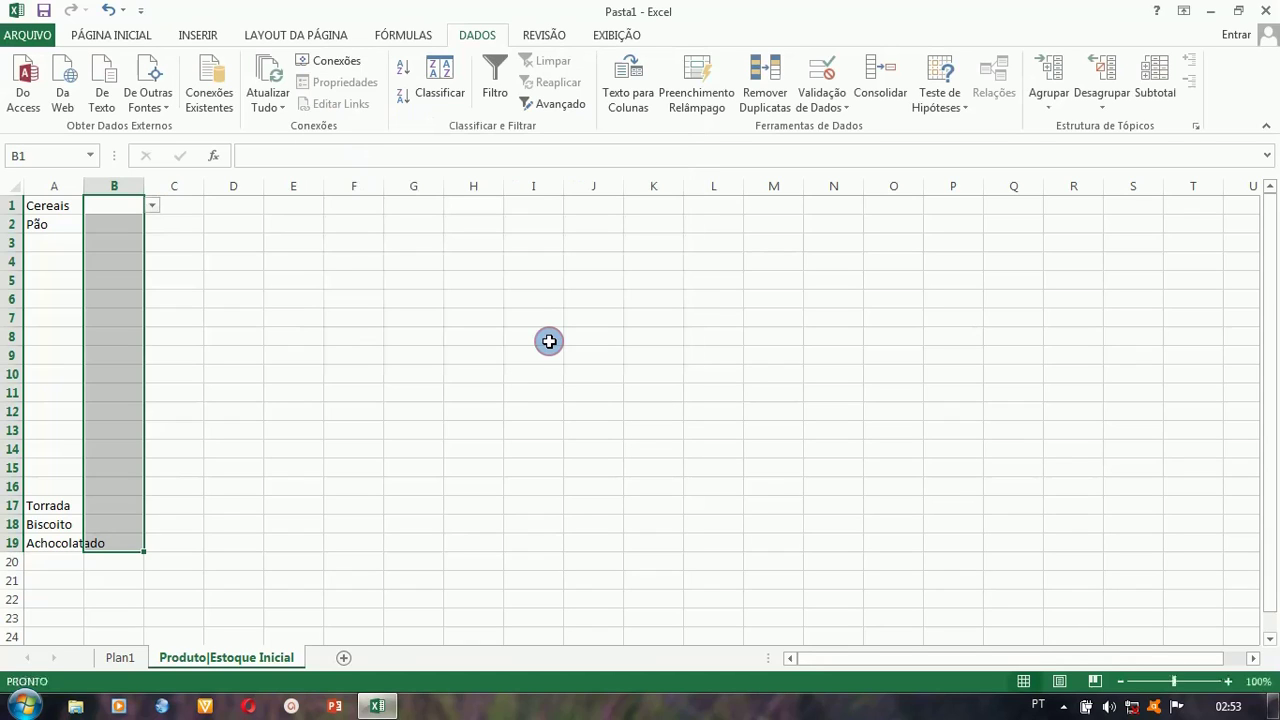
# Choose 25 for Cereais in cell B1 and 30 for Pão in cell B2 from their validation lists.
pyautogui.click(157, 223)
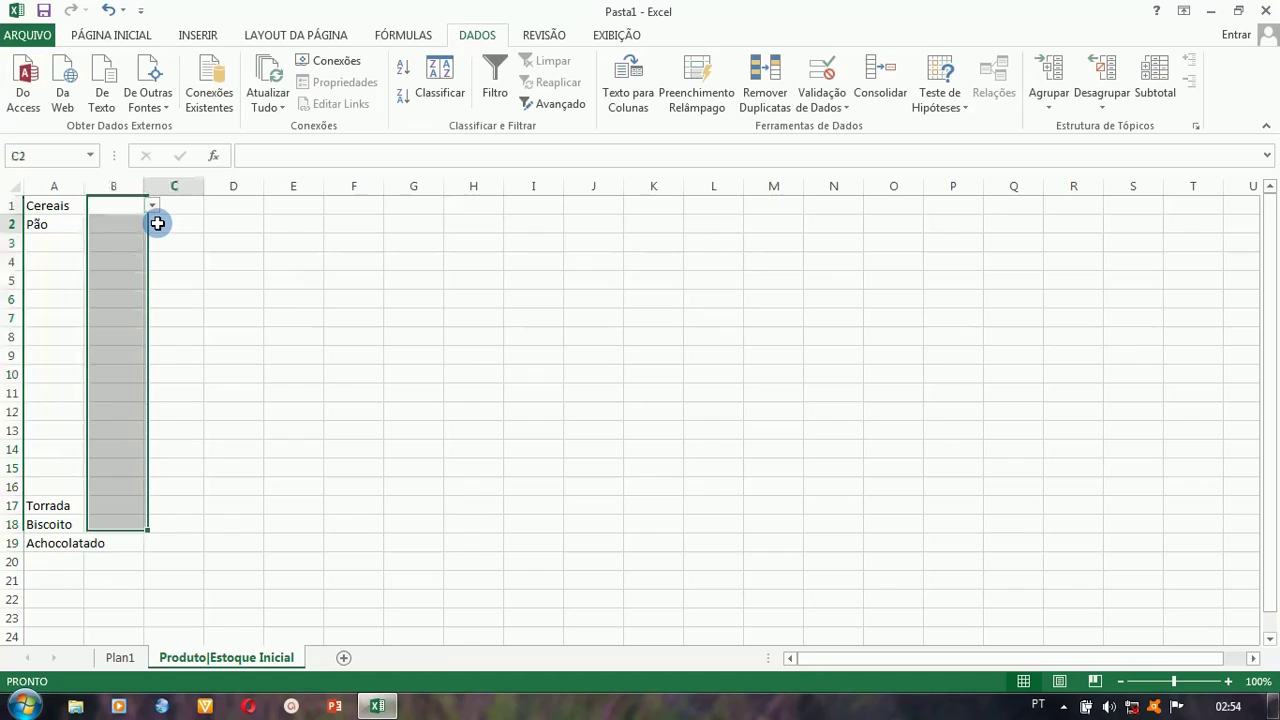
pyautogui.click(129, 205)
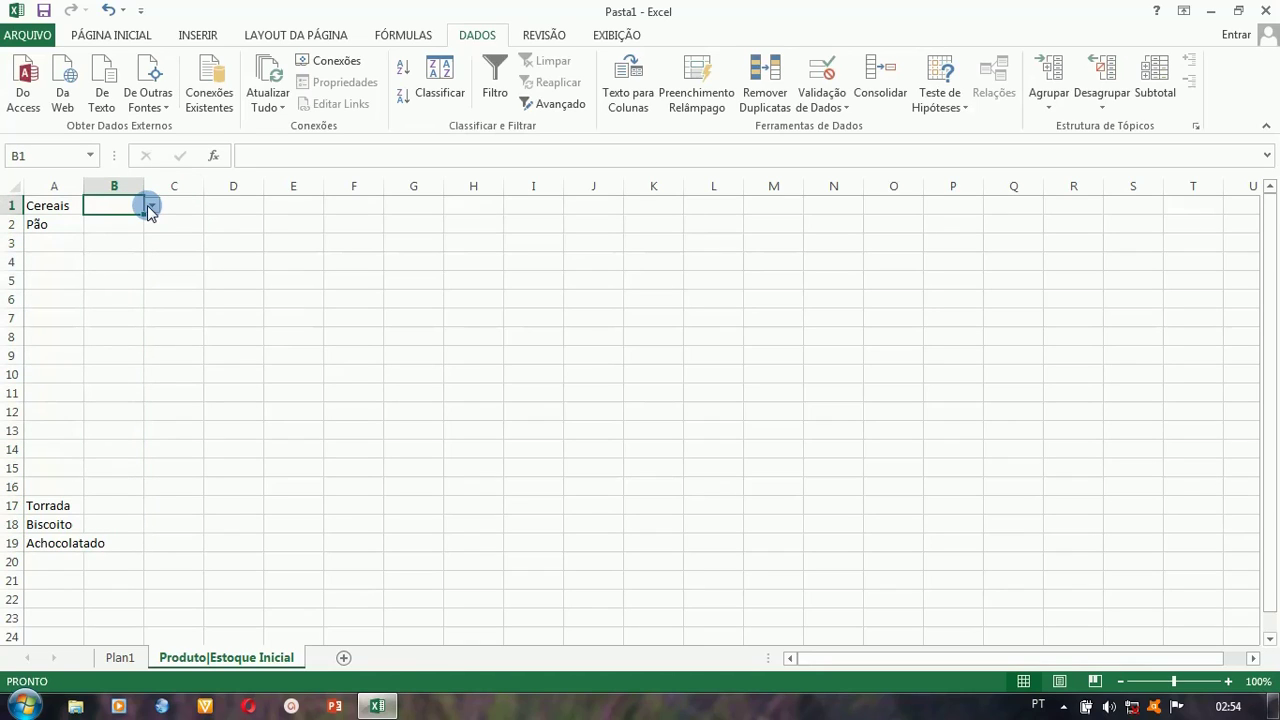
pyautogui.click(150, 207)
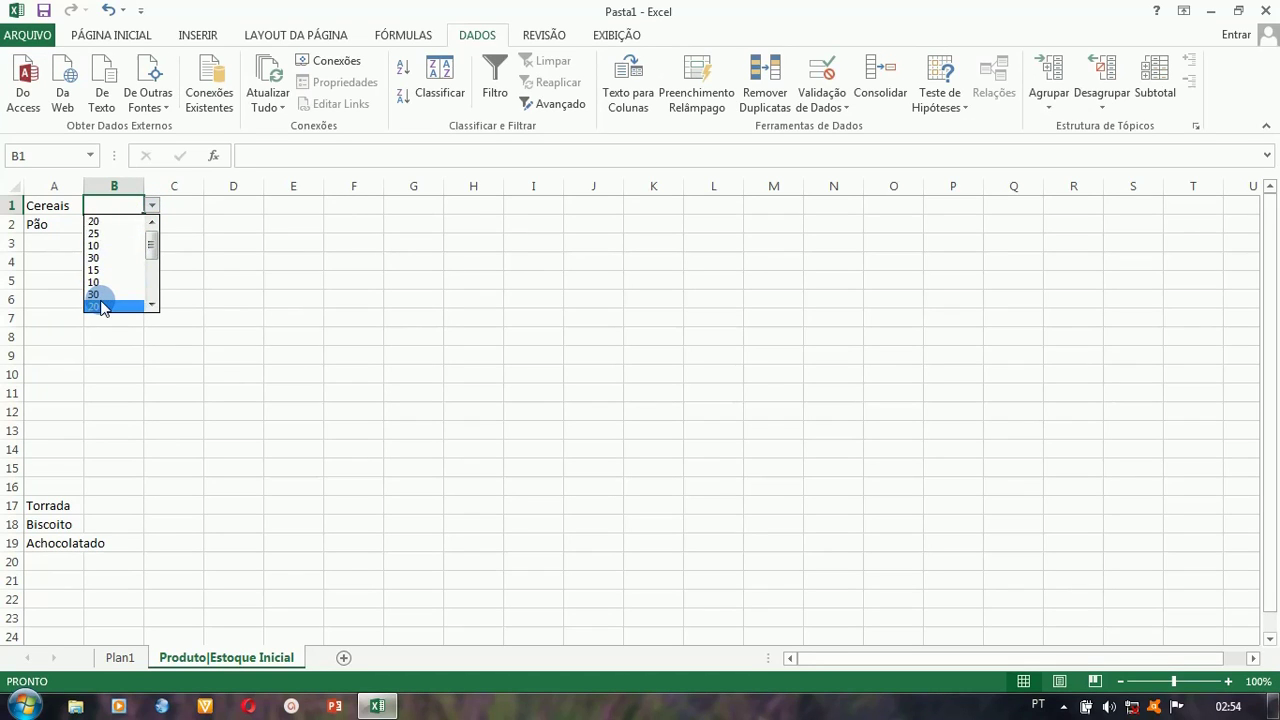
pyautogui.click(97, 234)
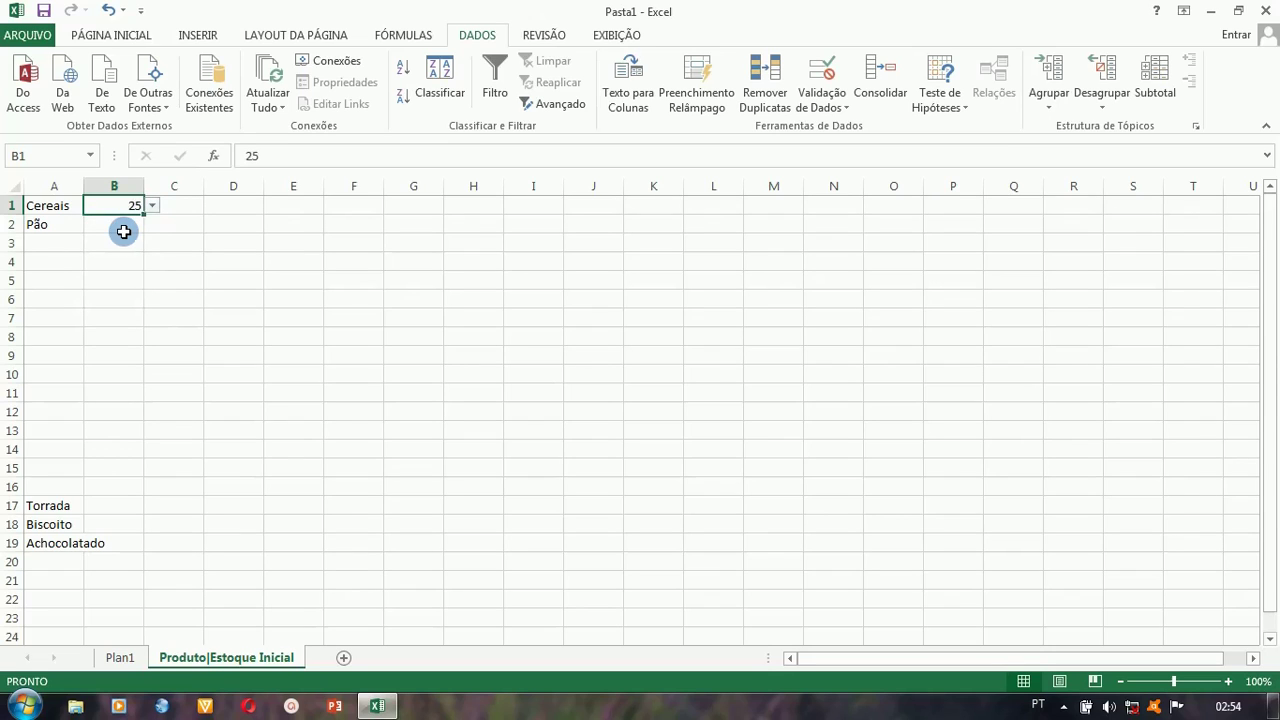
pyautogui.click(129, 222)
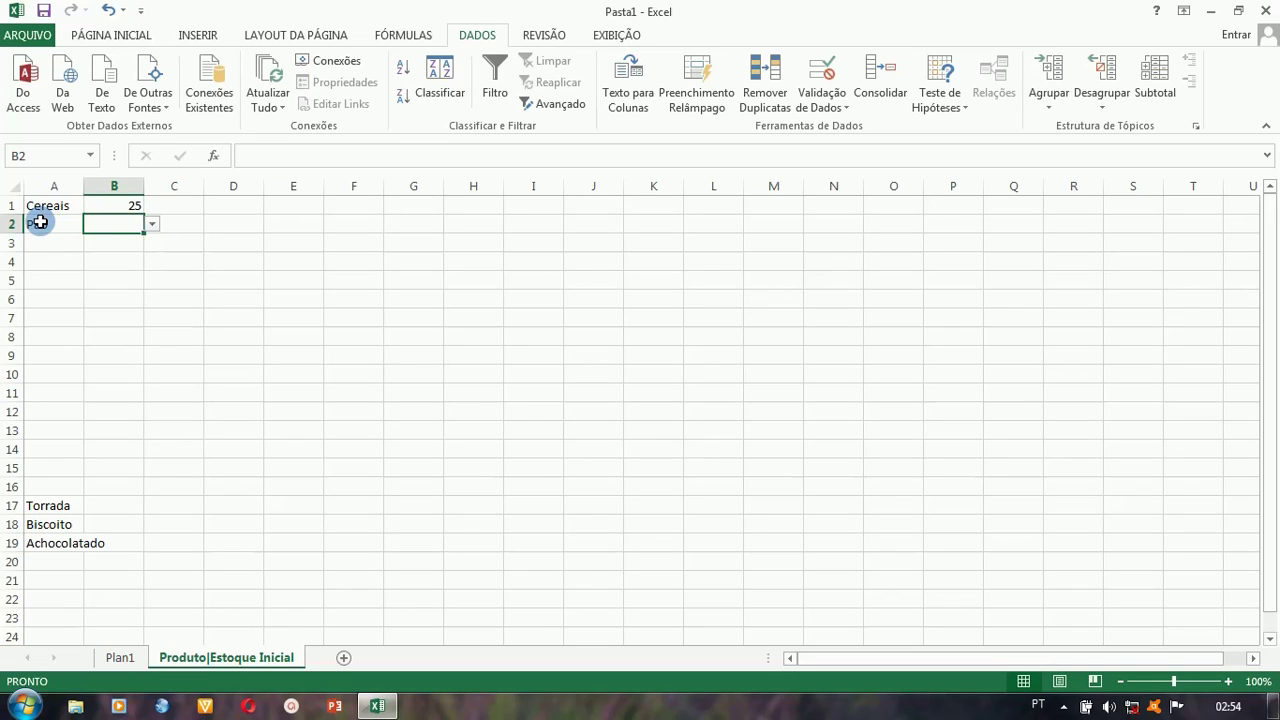
pyautogui.click(152, 224)
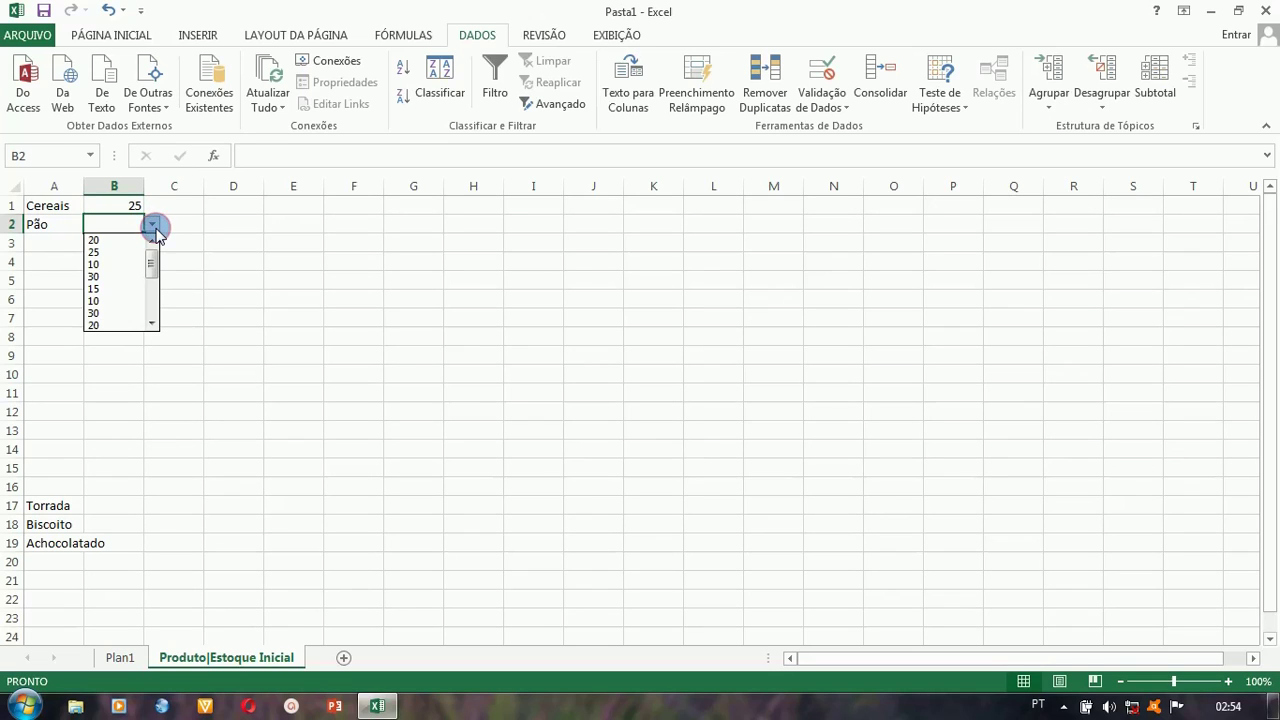
pyautogui.click(98, 276)
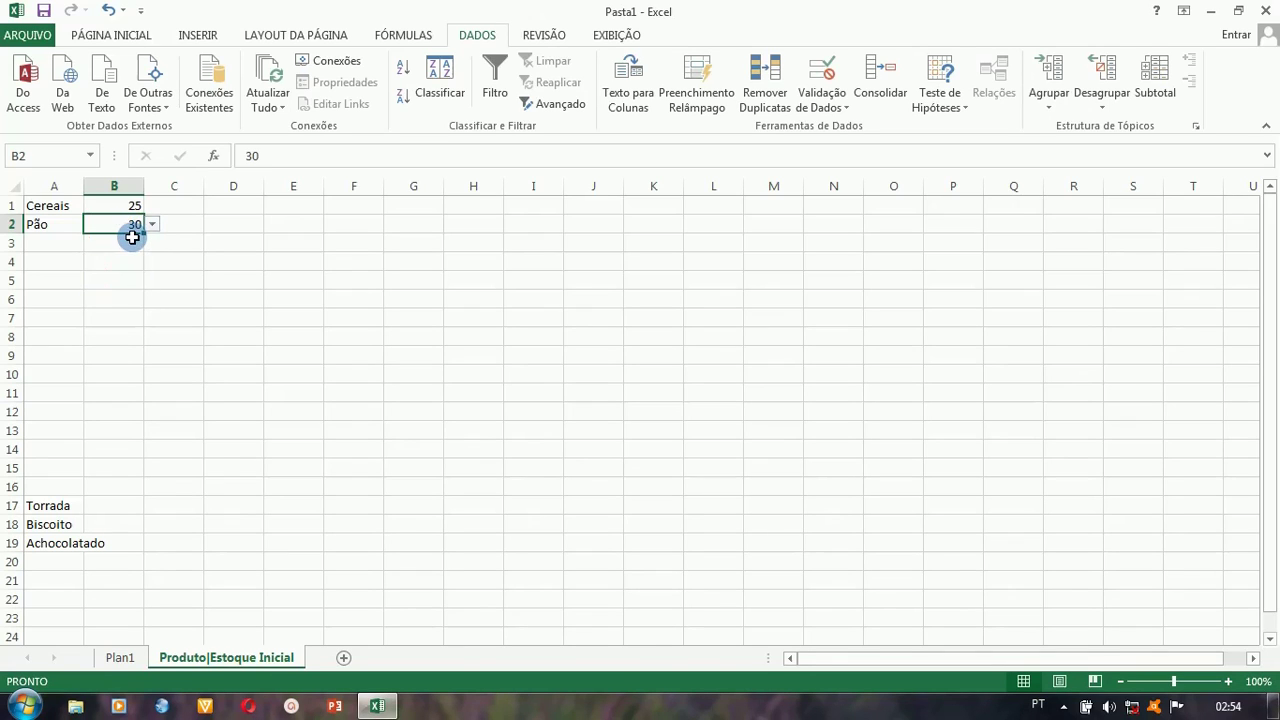
# Check the stock values offered by the validation list of cell B3 without choosing one.
pyautogui.click(133, 247)
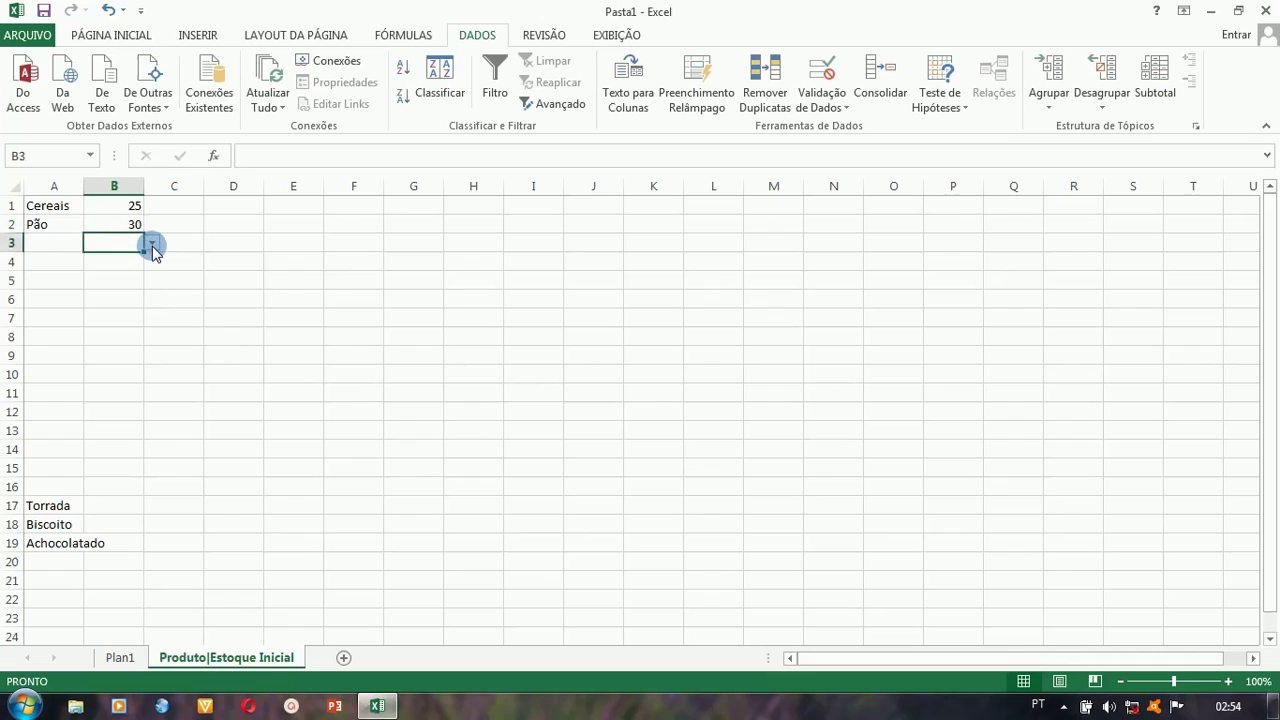
pyautogui.click(152, 243)
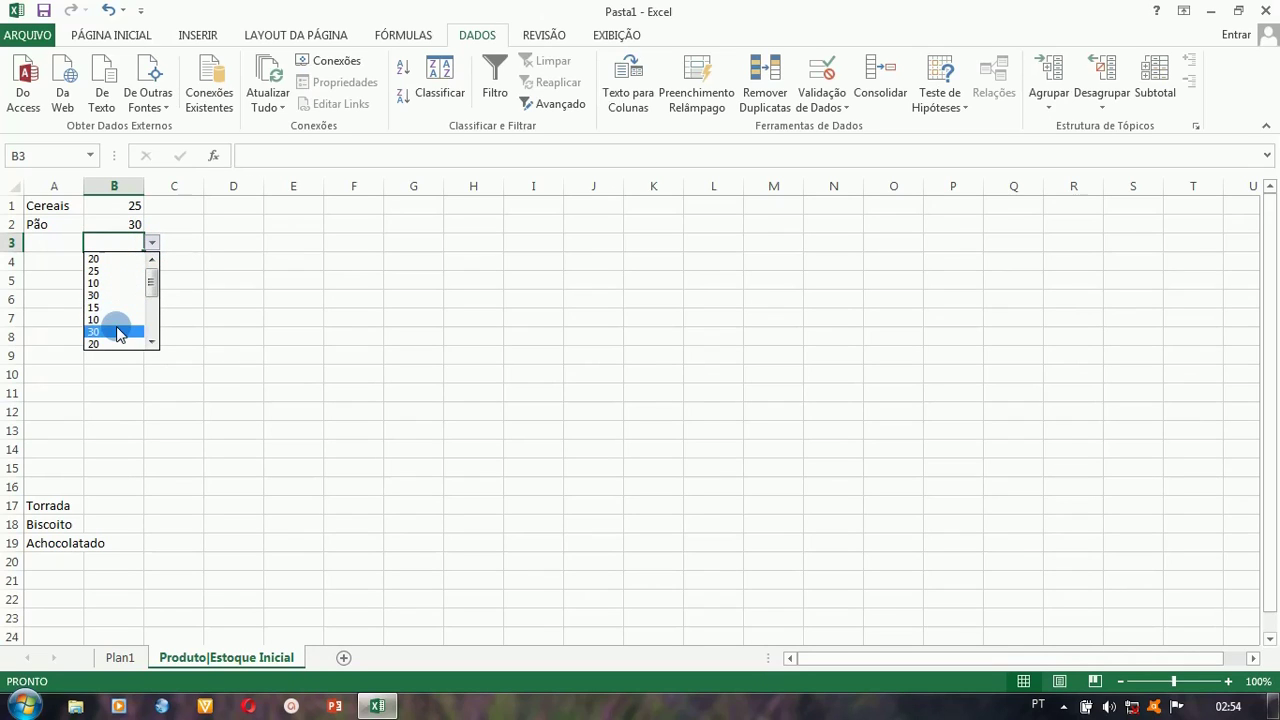
pyautogui.click(117, 359)
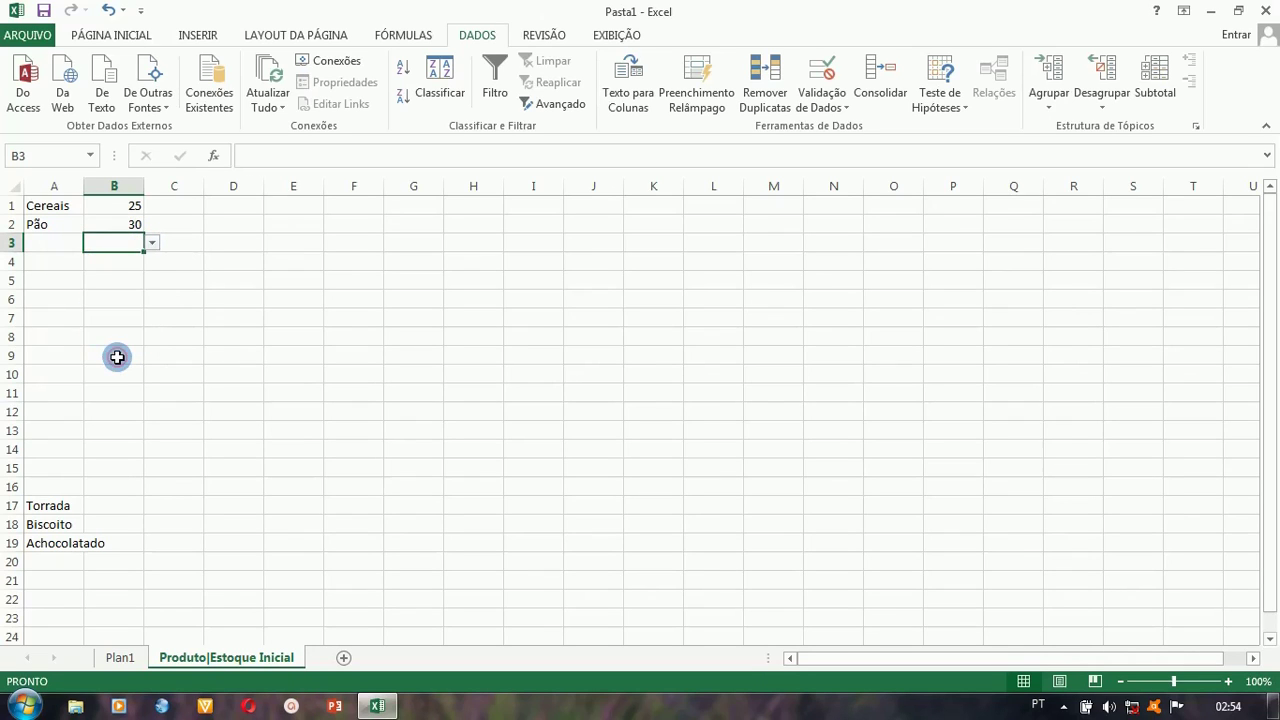